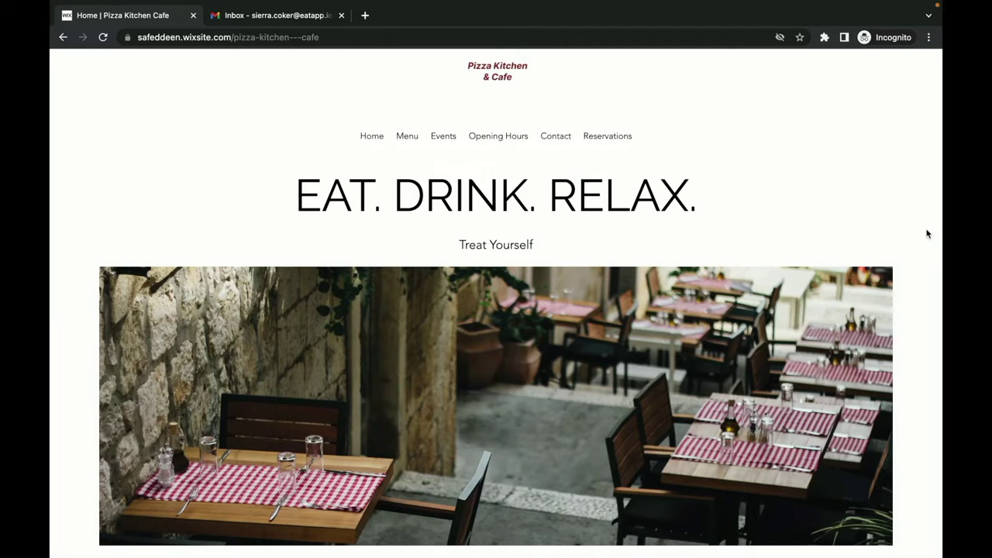
{"action": "scroll", "coordinate": [927, 233], "scroll_direction": "down", "scroll_amount": 5}
{"action": "scroll", "coordinate": [927, 234], "scroll_direction": "down", "scroll_amount": 5}
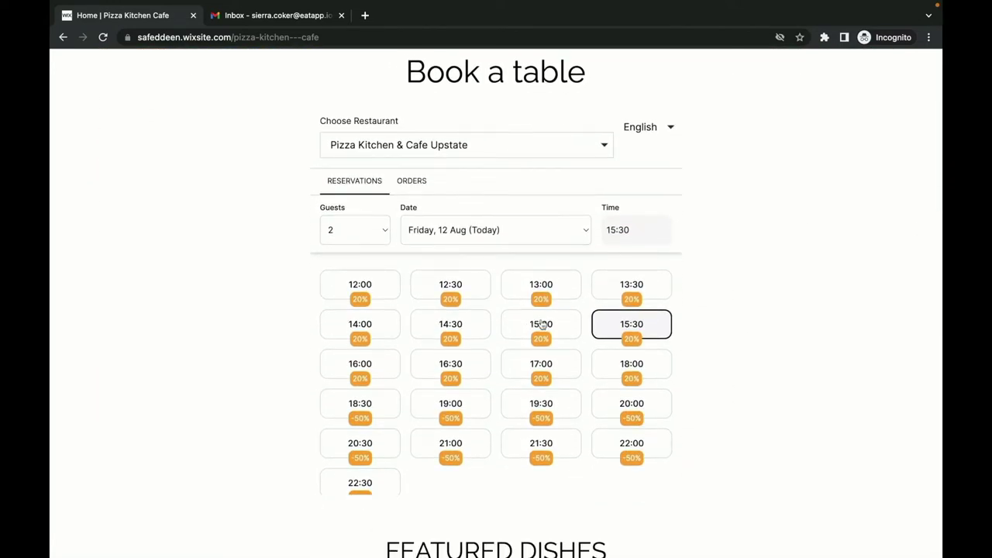
{"action": "scroll", "coordinate": [849, 296], "scroll_direction": "up", "scroll_amount": 2}
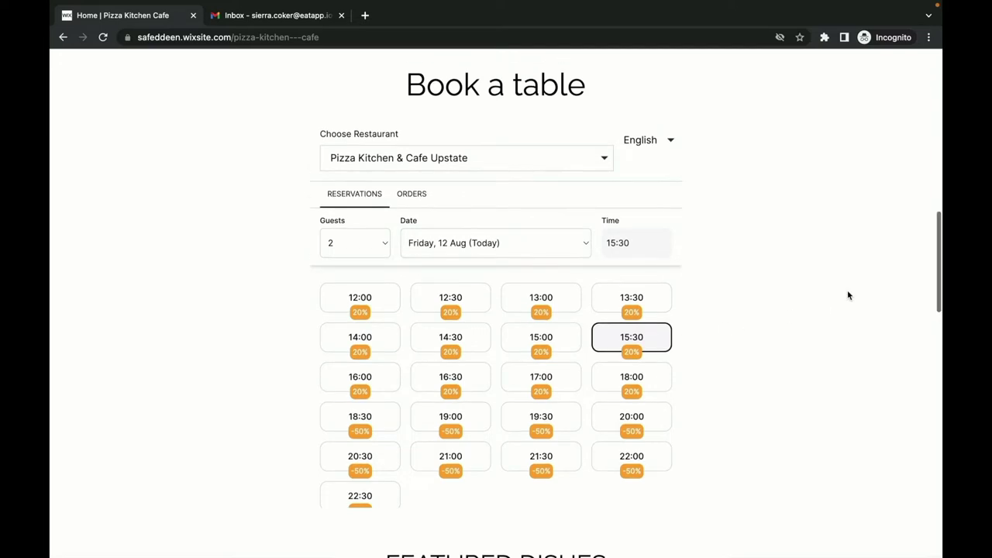
{"action": "scroll", "coordinate": [848, 295], "scroll_direction": "up", "scroll_amount": 15}
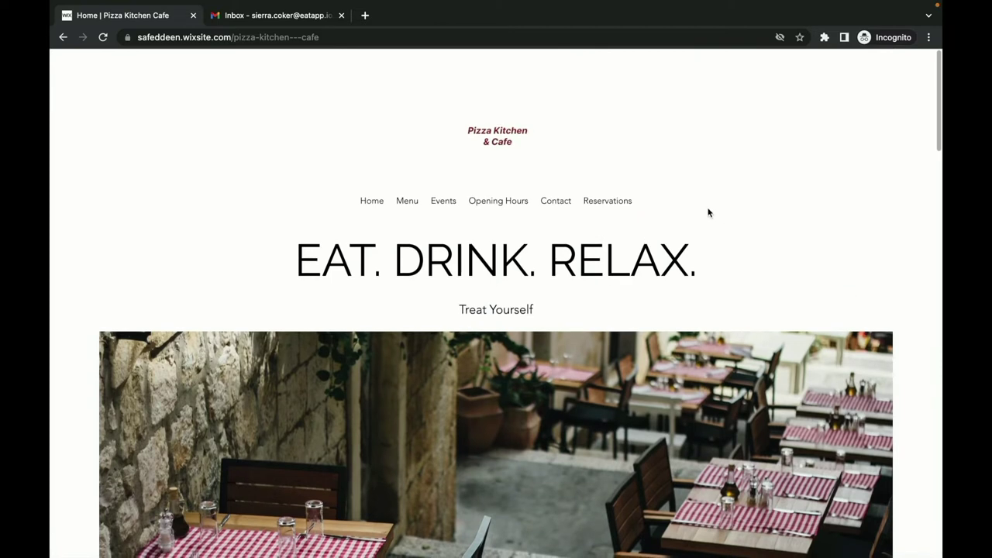
{"action": "left_click", "coordinate": [607, 202]}
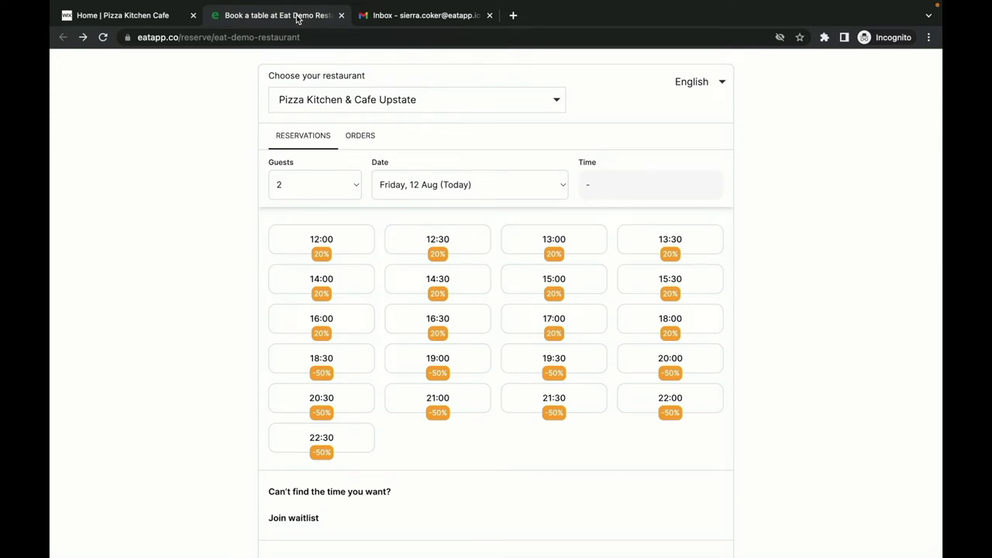
Keep Pizza Kitchen & Cafe Upstate as the restaurant and browse the available times.
{"action": "left_click", "coordinate": [342, 96]}
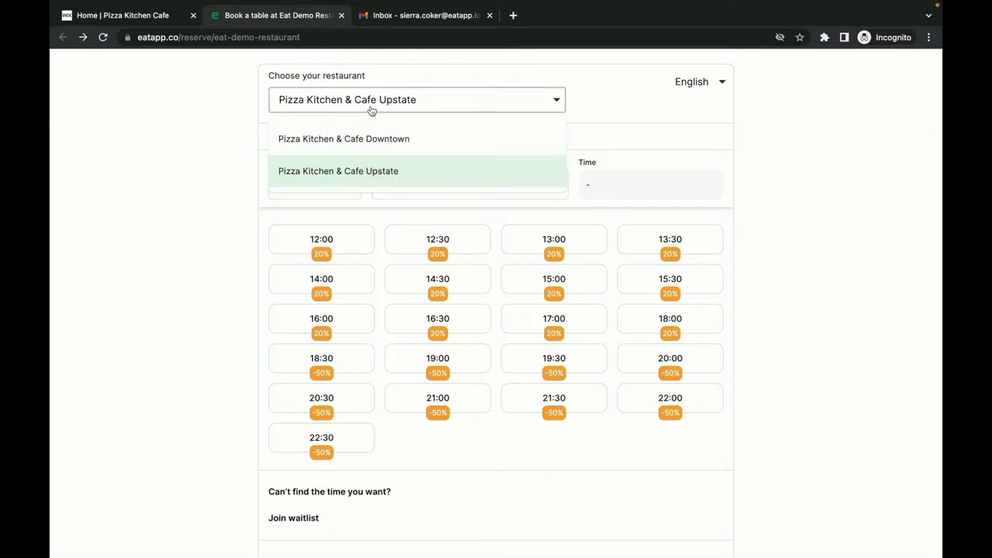
{"action": "left_click", "coordinate": [371, 113]}
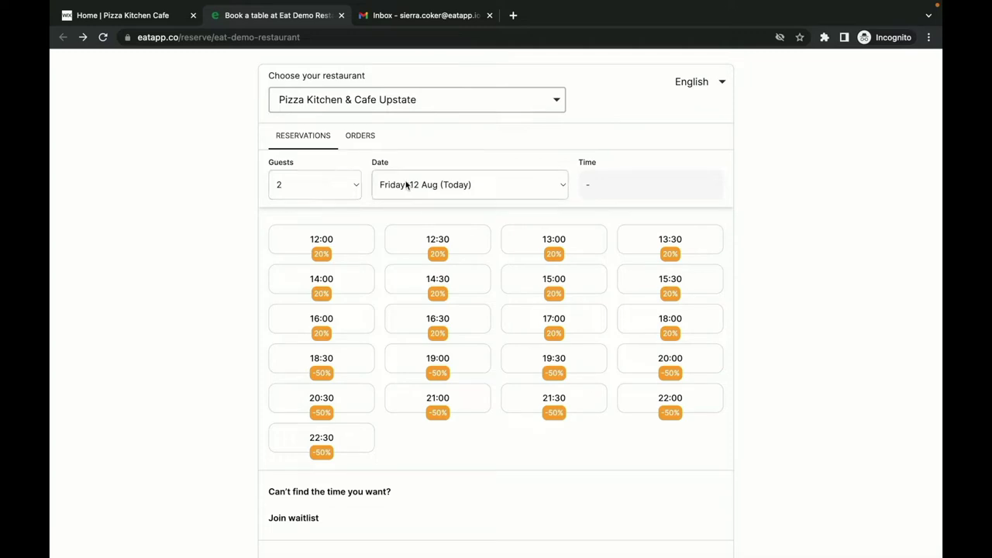
{"action": "scroll", "coordinate": [605, 189], "scroll_direction": "down", "scroll_amount": 1}
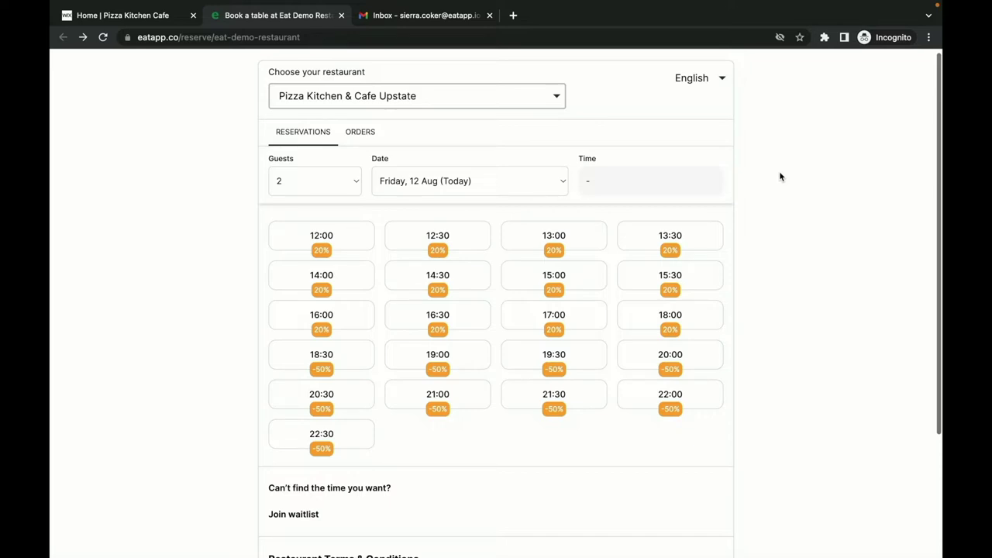
{"action": "scroll", "coordinate": [783, 178], "scroll_direction": "down", "scroll_amount": 2}
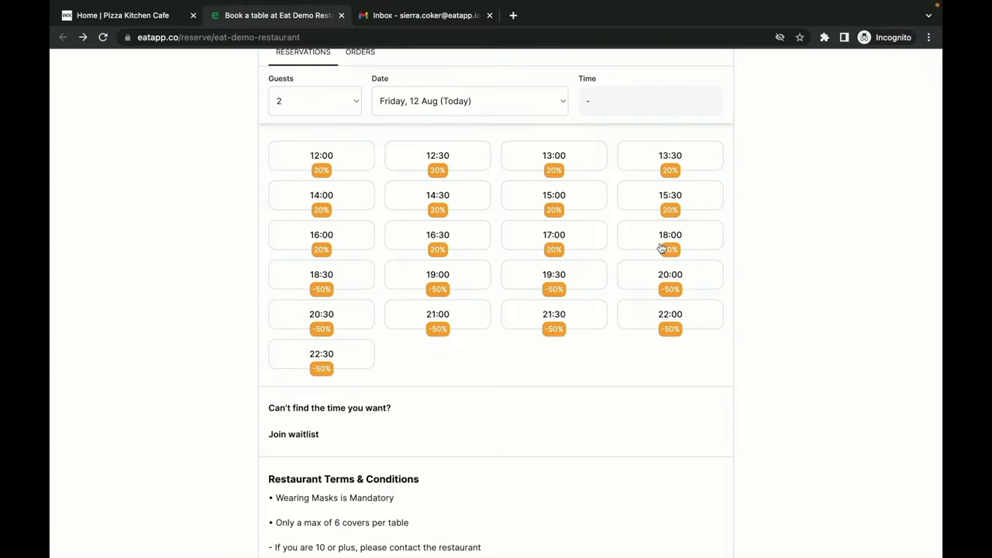
{"action": "scroll", "coordinate": [833, 263], "scroll_direction": "down", "scroll_amount": 1}
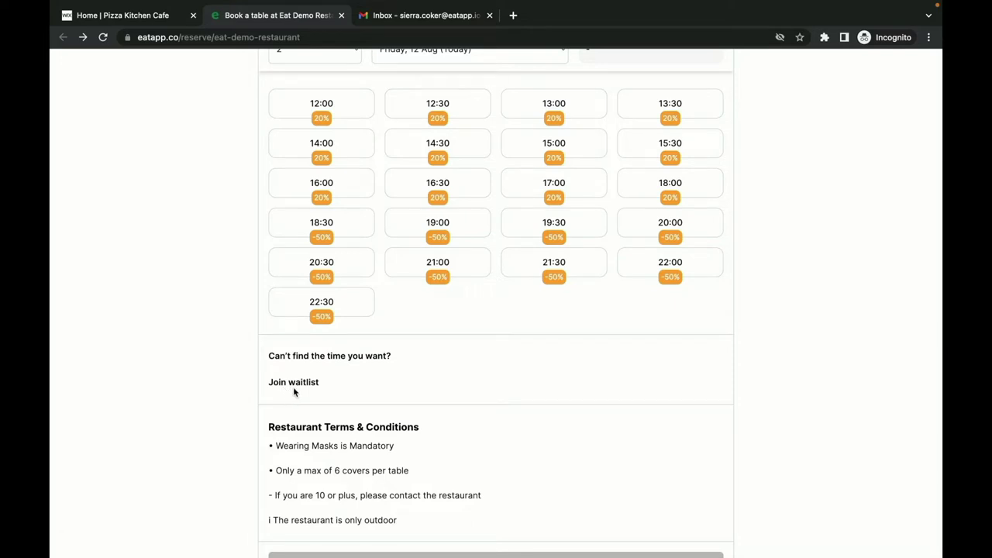
{"action": "scroll", "coordinate": [293, 392], "scroll_direction": "up", "scroll_amount": 1}
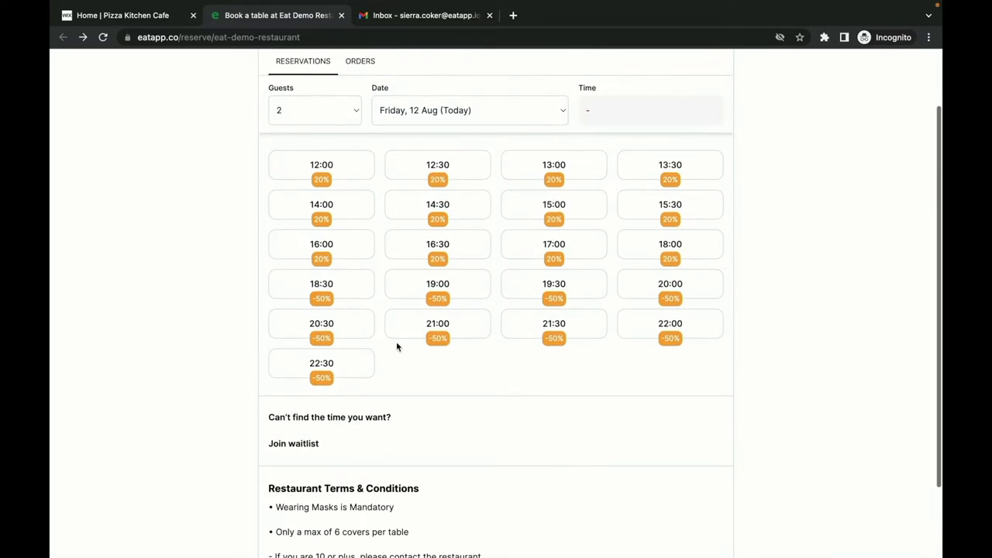
Pick the 19:30 slot with Terrace seating and continue to the guest details.
{"action": "left_click", "coordinate": [547, 298]}
{"action": "scroll", "coordinate": [564, 294], "scroll_direction": "down", "scroll_amount": 1}
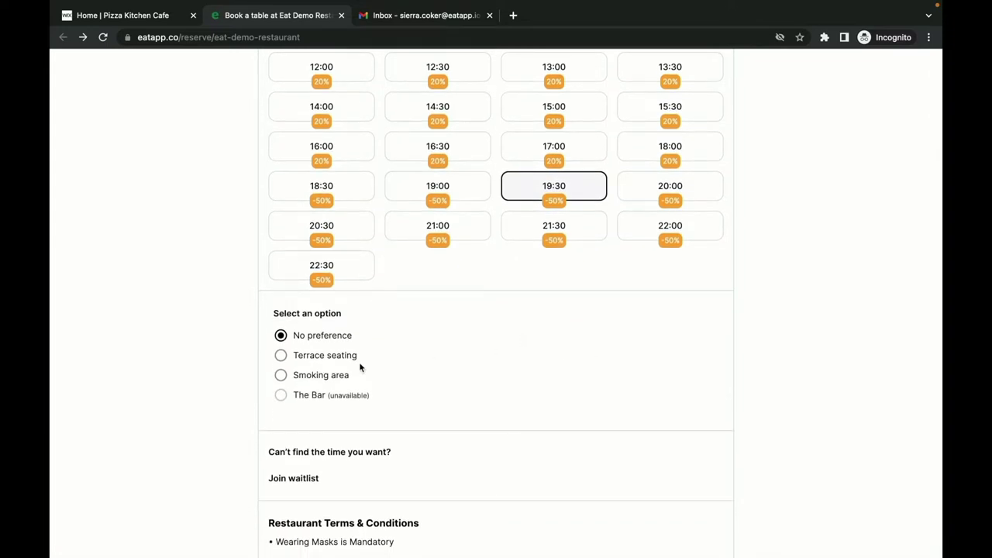
{"action": "left_click", "coordinate": [351, 363]}
{"action": "scroll", "coordinate": [449, 378], "scroll_direction": "down", "scroll_amount": 1}
{"action": "scroll", "coordinate": [449, 384], "scroll_direction": "down", "scroll_amount": 1}
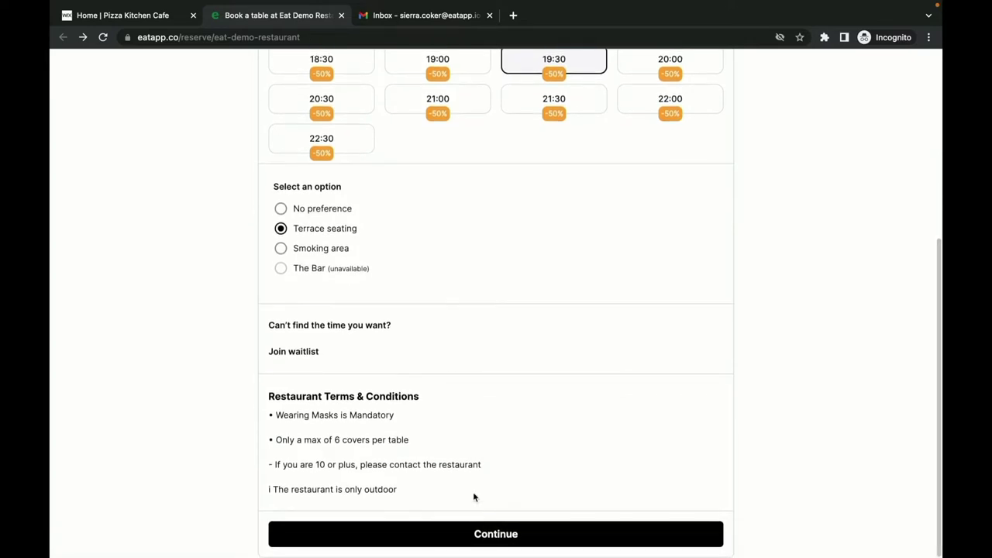
{"action": "left_click", "coordinate": [473, 534]}
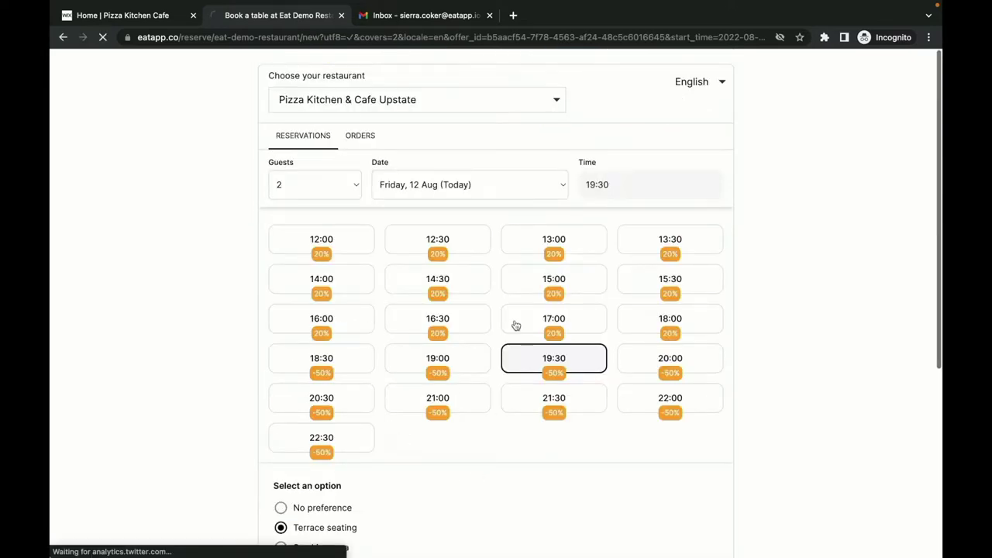
Enter the guest's name, e-mail and phone, with request 'I'd like a table close to the edge of the terrace please'.
{"action": "scroll", "coordinate": [234, 77], "scroll_direction": "down", "scroll_amount": 3}
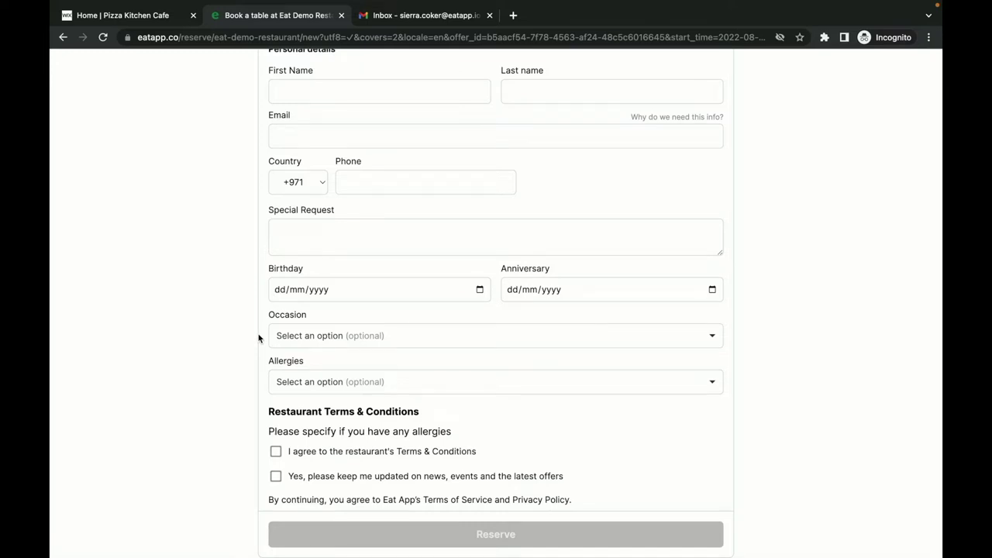
{"action": "scroll", "coordinate": [261, 388], "scroll_direction": "up", "scroll_amount": 1}
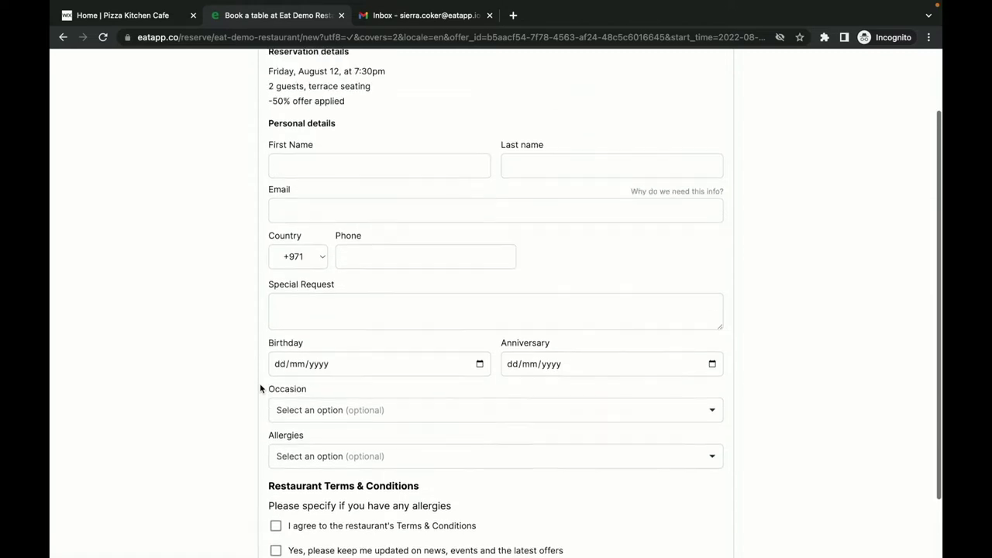
{"action": "scroll", "coordinate": [259, 383], "scroll_direction": "up", "scroll_amount": 1}
{"action": "left_click", "coordinate": [279, 225]}
{"action": "key", "text": "Tab"}
{"action": "key", "text": "Tab"}
{"action": "key", "text": "Tab"}
{"action": "key", "text": "Tab"}
{"action": "type", "text": "I'd like a tabl"}
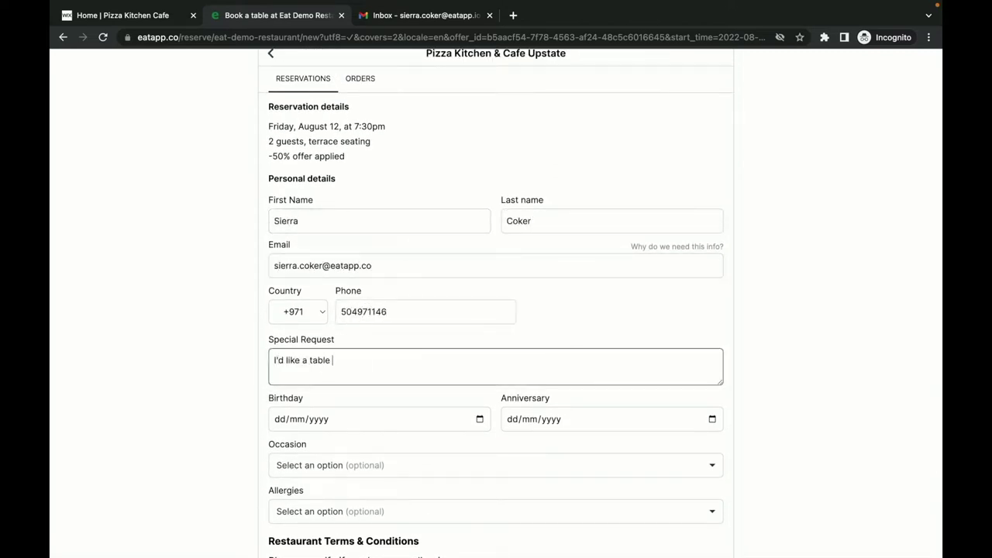
{"action": "type", "text": "e close to the edge of the terrace please"}
Set Birthday occasion and Shellfish Allergy, accept the terms and submit the reservation.
{"action": "scroll", "coordinate": [139, 385], "scroll_direction": "down", "scroll_amount": 3}
{"action": "left_click", "coordinate": [310, 336]}
{"action": "left_click", "coordinate": [293, 438]}
{"action": "left_click", "coordinate": [310, 380]}
{"action": "left_click", "coordinate": [306, 481]}
{"action": "left_click", "coordinate": [277, 451]}
{"action": "left_click", "coordinate": [302, 536]}
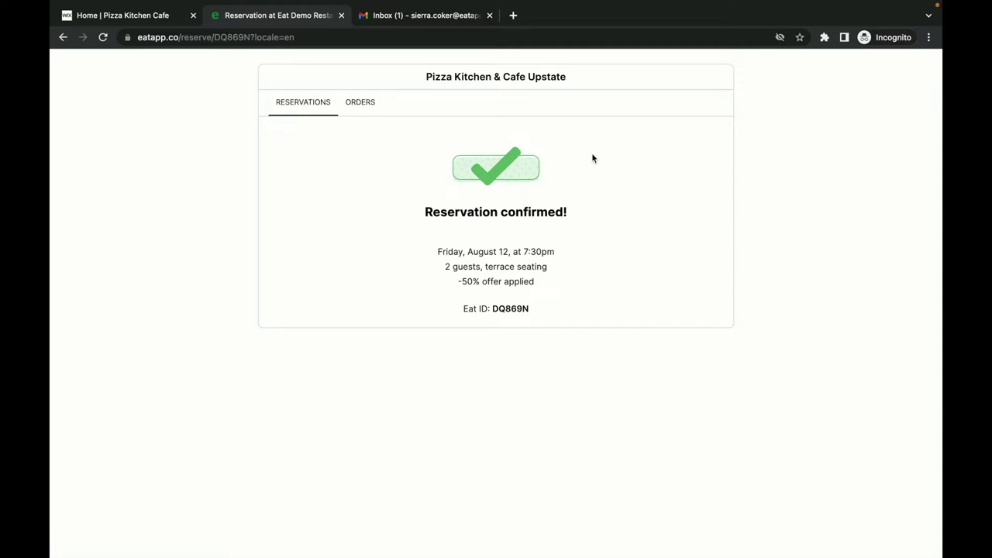
Open the reservation confirmation email in the Gmail inbox and read through it.
{"action": "left_click", "coordinate": [438, 21]}
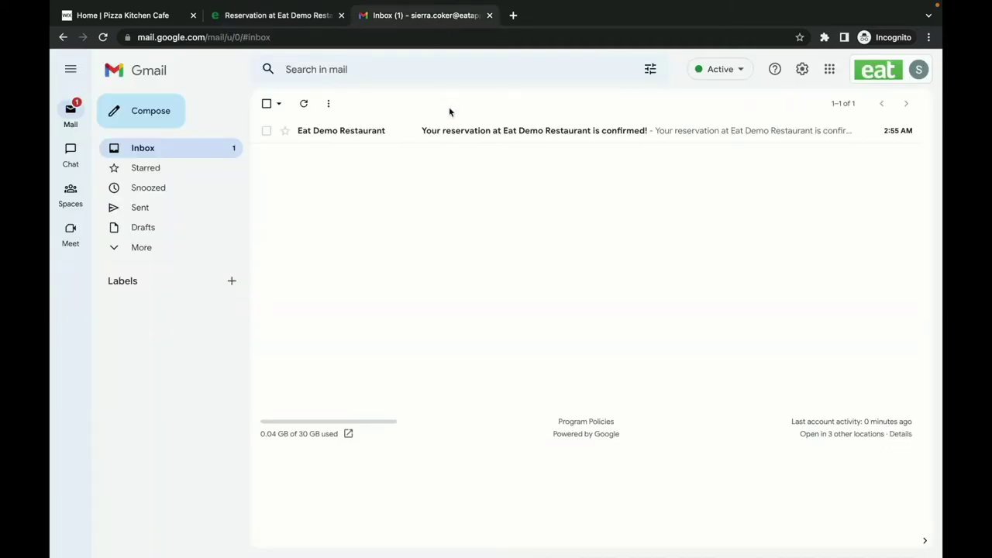
{"action": "left_click", "coordinate": [452, 132]}
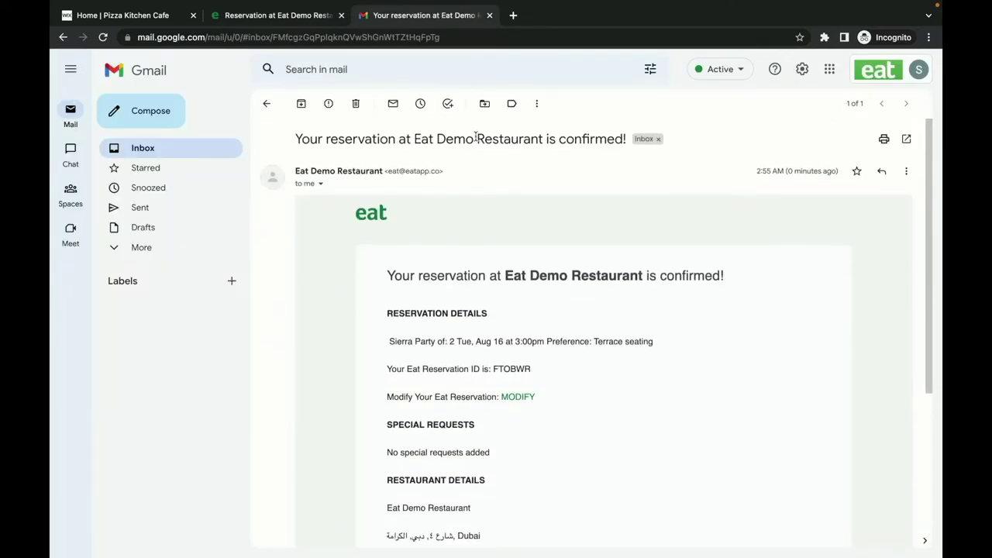
{"action": "scroll", "coordinate": [476, 136], "scroll_direction": "down", "scroll_amount": 2}
{"action": "scroll", "coordinate": [498, 234], "scroll_direction": "down", "scroll_amount": 2}
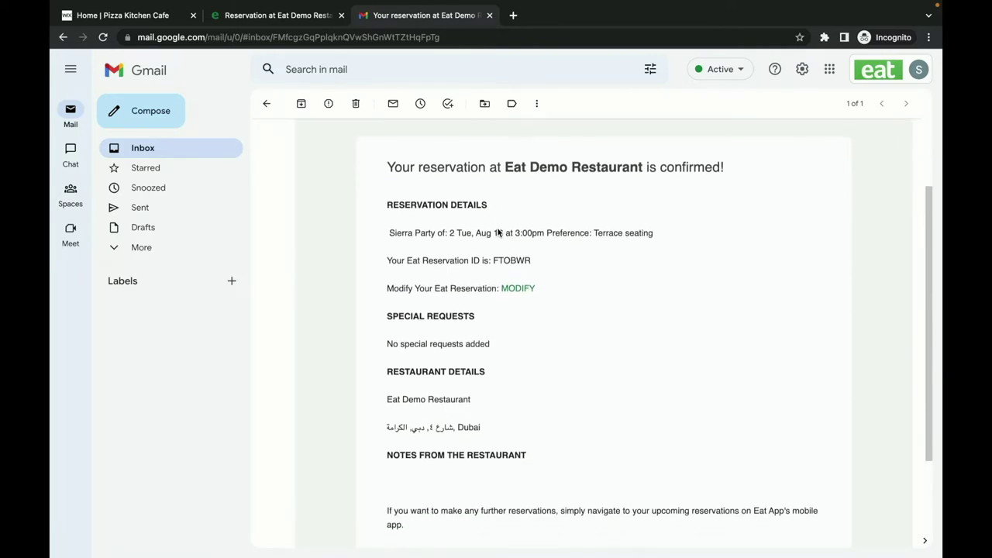
{"action": "scroll", "coordinate": [498, 234], "scroll_direction": "down", "scroll_amount": 2}
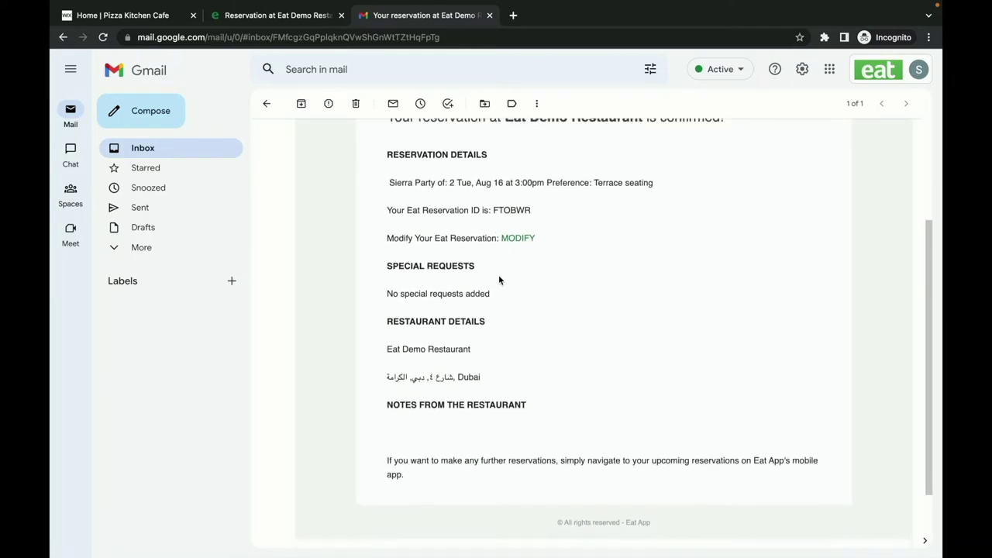
{"action": "scroll", "coordinate": [499, 275], "scroll_direction": "up", "scroll_amount": 2}
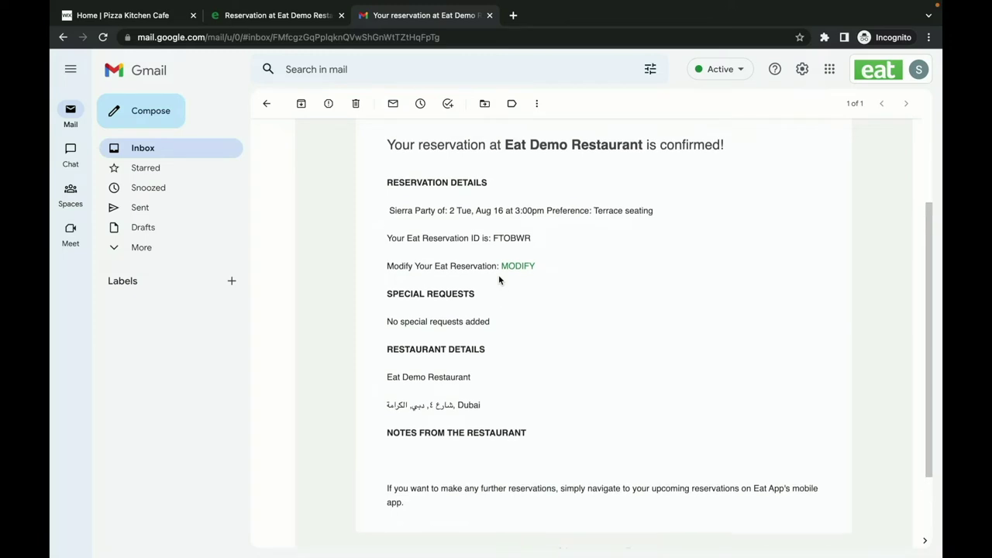
{"action": "scroll", "coordinate": [517, 288], "scroll_direction": "up", "scroll_amount": 1}
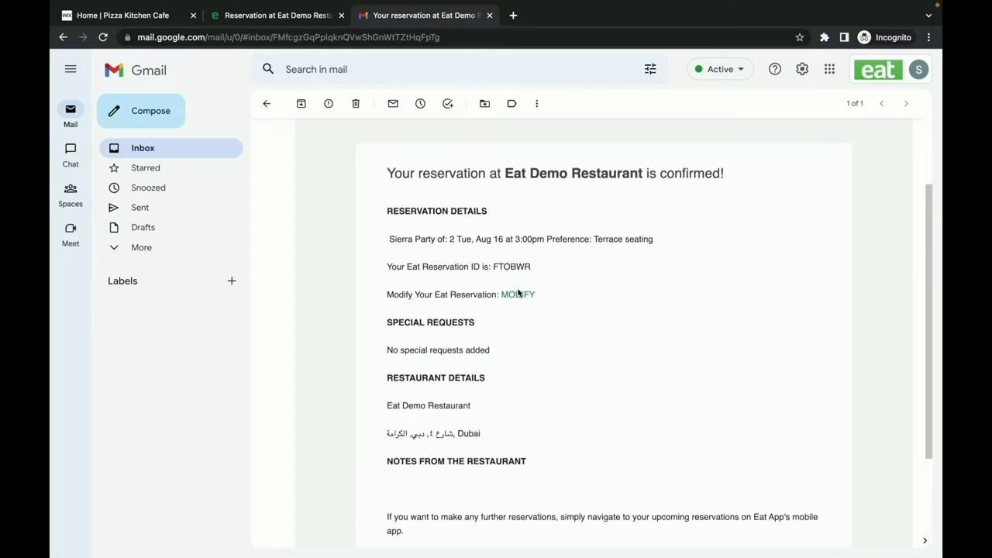
{"action": "scroll", "coordinate": [518, 293], "scroll_direction": "up", "scroll_amount": 2}
{"action": "scroll", "coordinate": [517, 289], "scroll_direction": "up", "scroll_amount": 3}
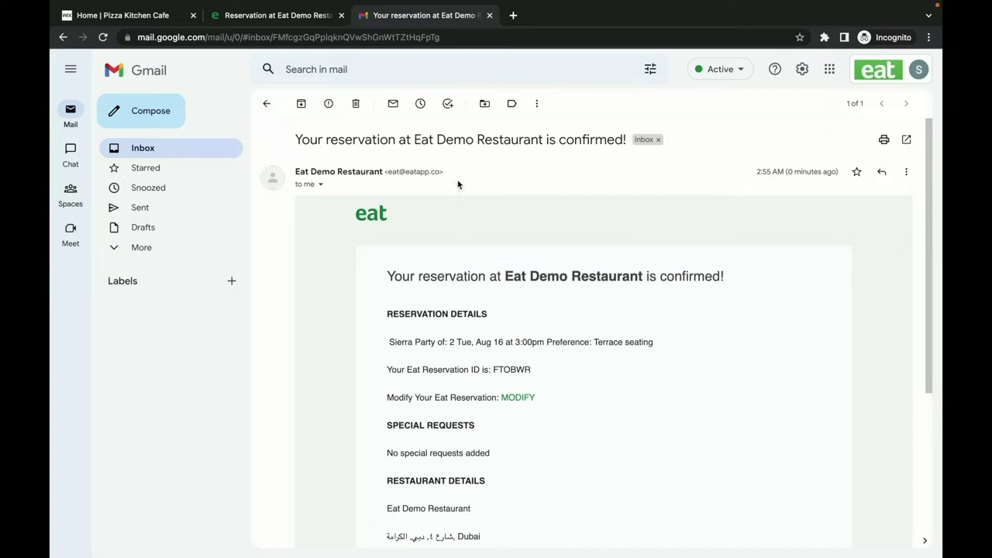
Load app.eatapp.co in a new browser tab.
{"action": "left_click", "coordinate": [513, 16]}
{"action": "type", "text": "app.eatapp.co"}
{"action": "key", "text": "Return"}
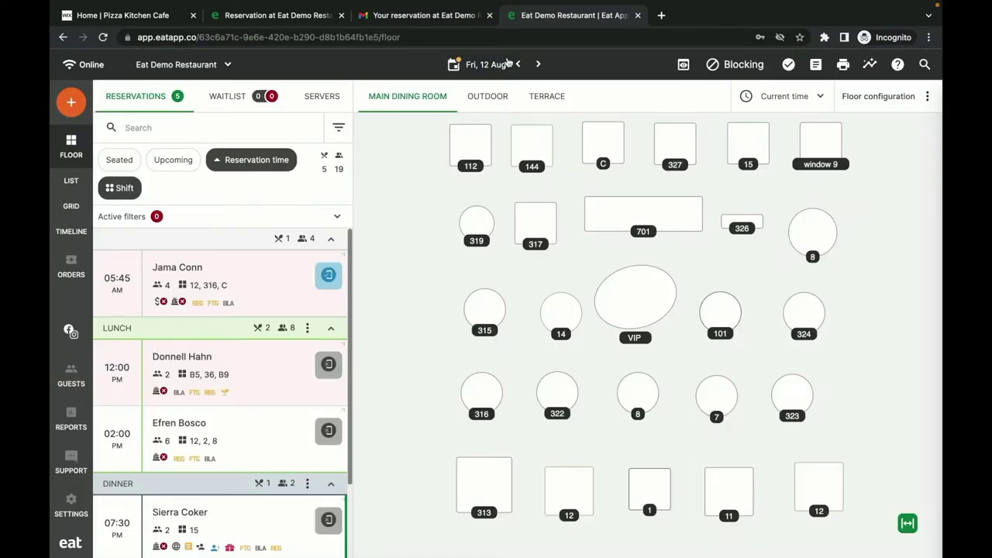
Scroll the reservations list and open the 07:30 PM booking's details.
{"action": "scroll", "coordinate": [292, 355], "scroll_direction": "down", "scroll_amount": 2}
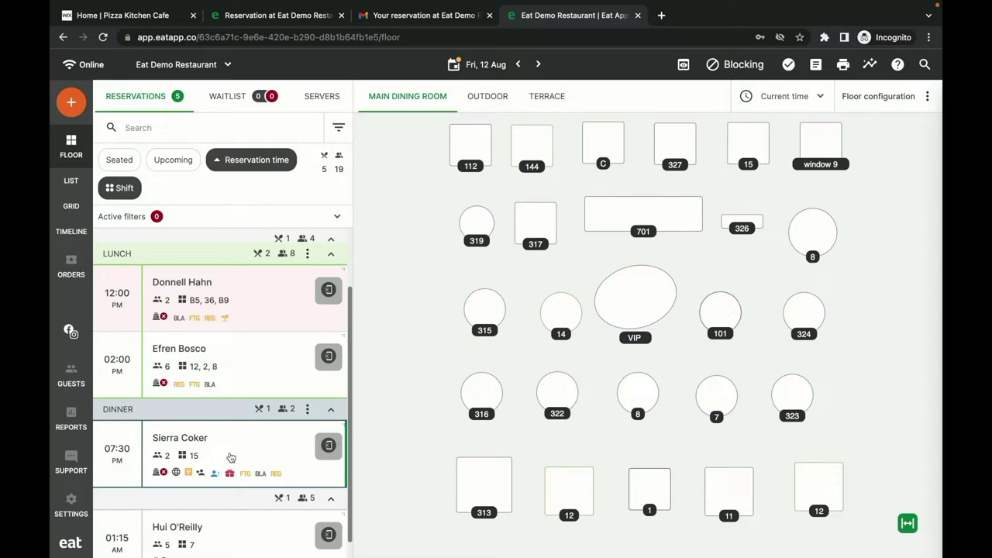
{"action": "left_click", "coordinate": [231, 457]}
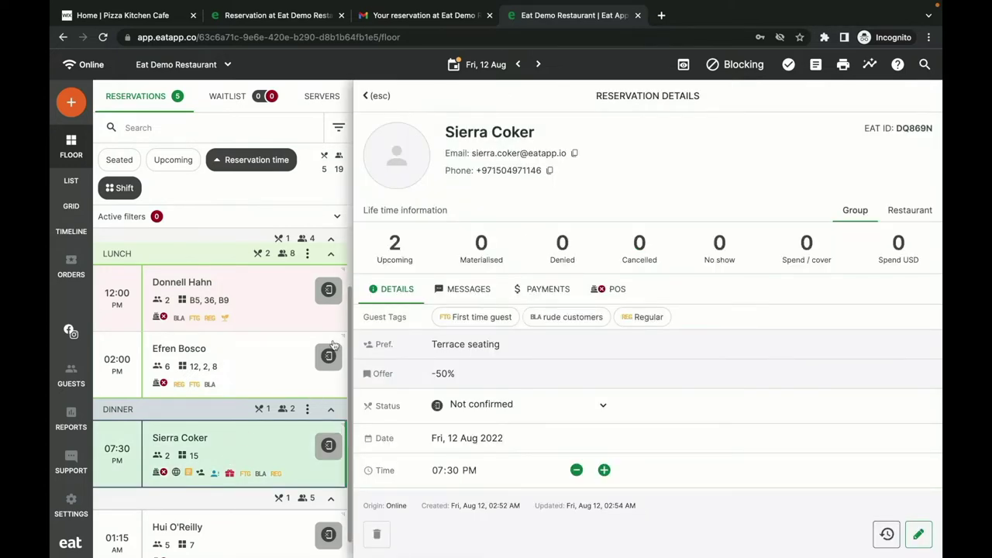
Change the 07:30 PM reservation's status to Confirmed.
{"action": "left_click", "coordinate": [491, 400]}
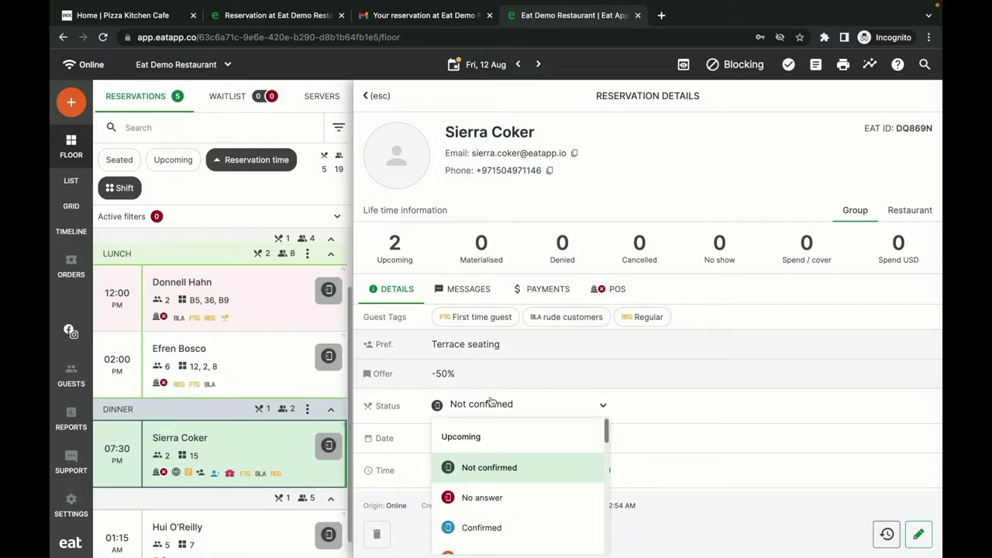
{"action": "scroll", "coordinate": [496, 478], "scroll_direction": "down", "scroll_amount": 1}
{"action": "left_click", "coordinate": [496, 474]}
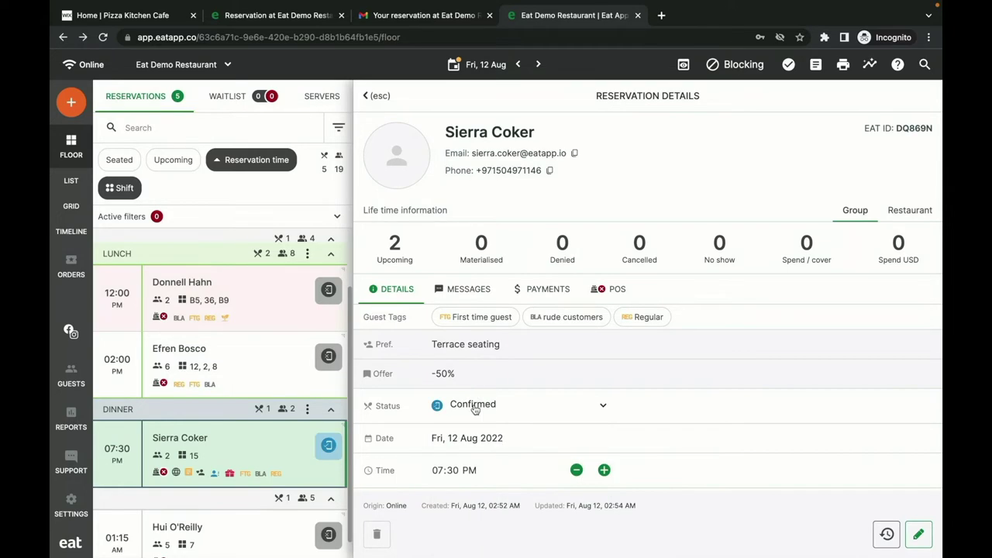
Bring up the reservation's Payments section, then drag the party of four onto table 12.
{"action": "scroll", "coordinate": [474, 410], "scroll_direction": "down", "scroll_amount": 1}
{"action": "scroll", "coordinate": [474, 410], "scroll_direction": "down", "scroll_amount": 3}
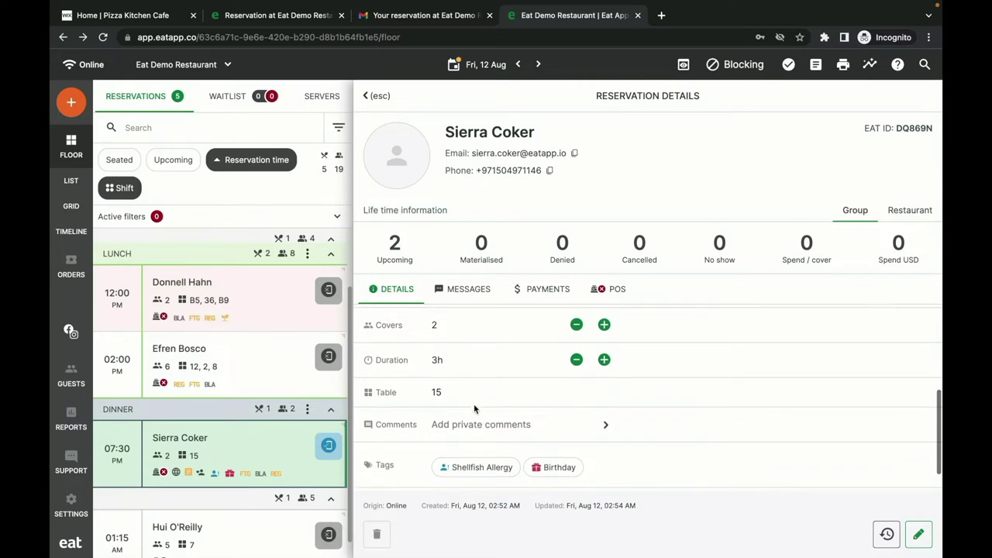
{"action": "scroll", "coordinate": [470, 422], "scroll_direction": "down", "scroll_amount": 1}
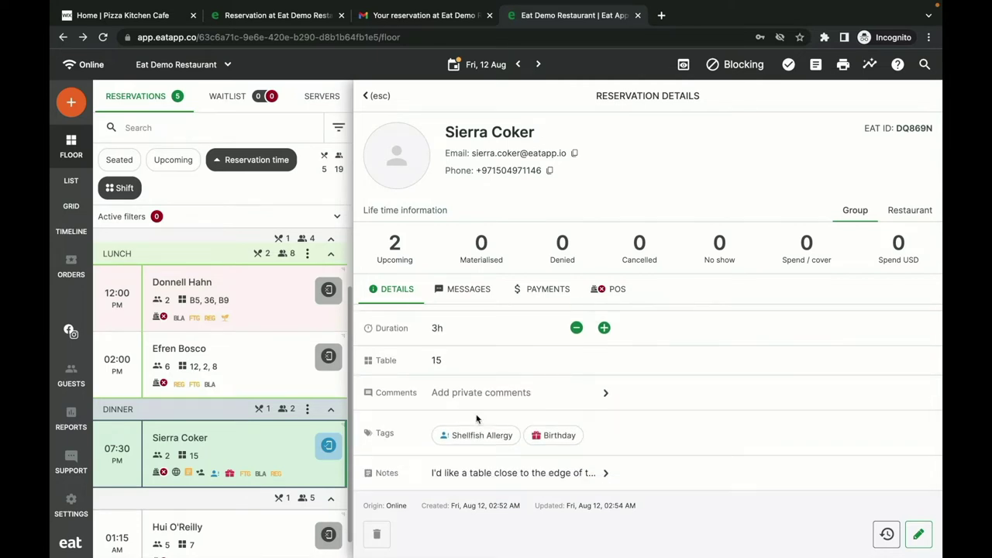
{"action": "left_click", "coordinate": [548, 285]}
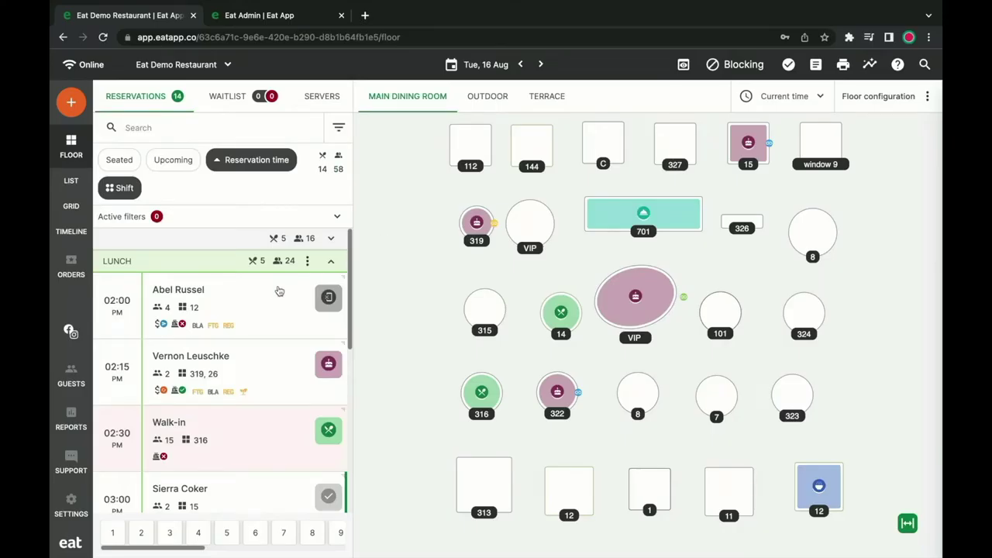
{"action": "left_click_drag", "start_coordinate": [279, 291], "coordinate": [565, 473]}
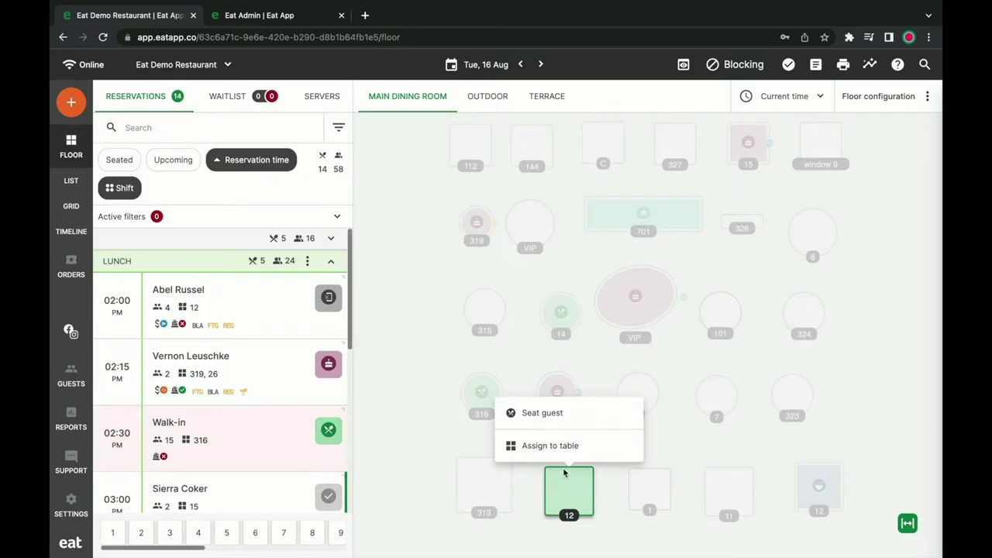
Seat the party of four at table 12, then move them to table 1.
{"action": "left_click", "coordinate": [563, 413]}
{"action": "left_click_drag", "start_coordinate": [570, 490], "coordinate": [653, 475]}
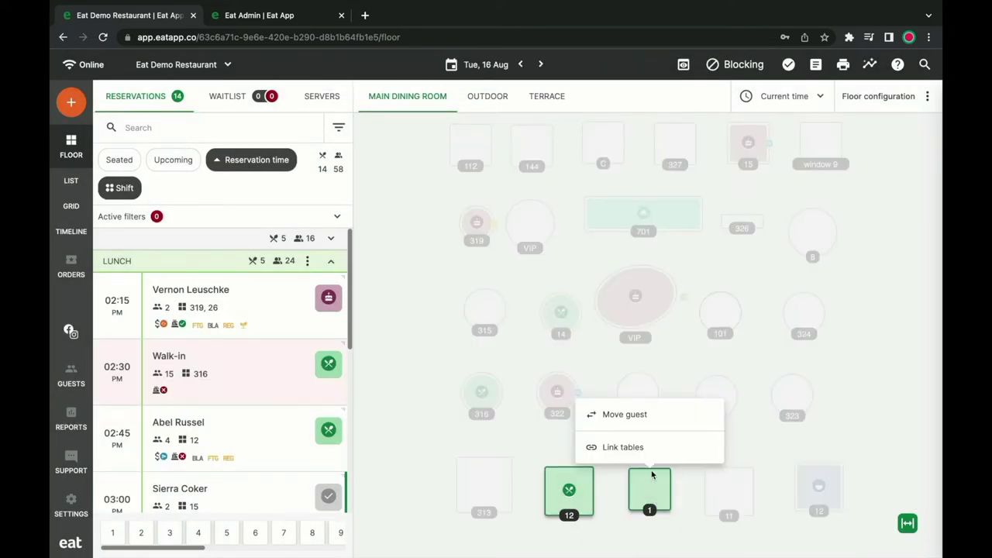
{"action": "left_click", "coordinate": [647, 424]}
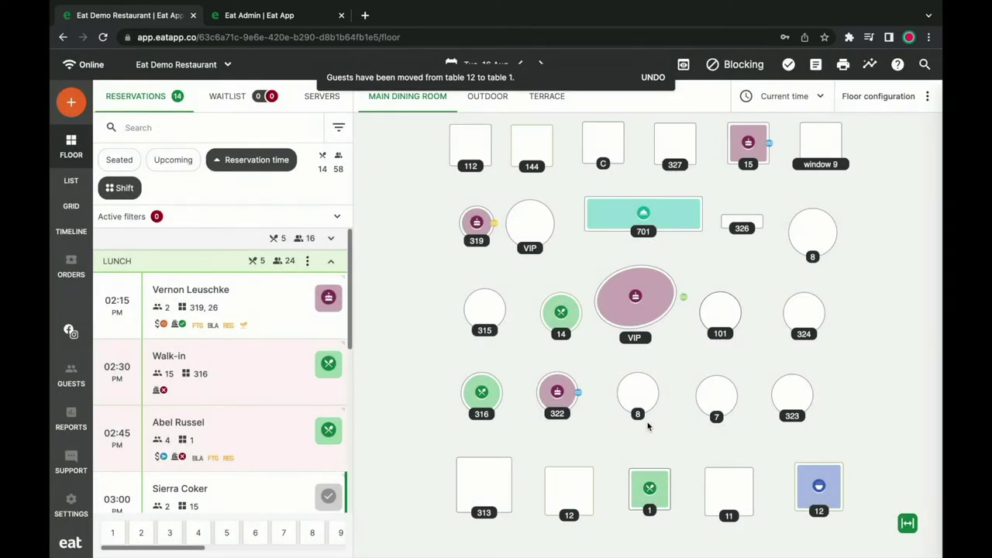
Link tables 1 and 12, and seat a walk-in party of 4 at table 313.
{"action": "left_click_drag", "start_coordinate": [650, 502], "coordinate": [572, 469]}
{"action": "left_click", "coordinate": [571, 448]}
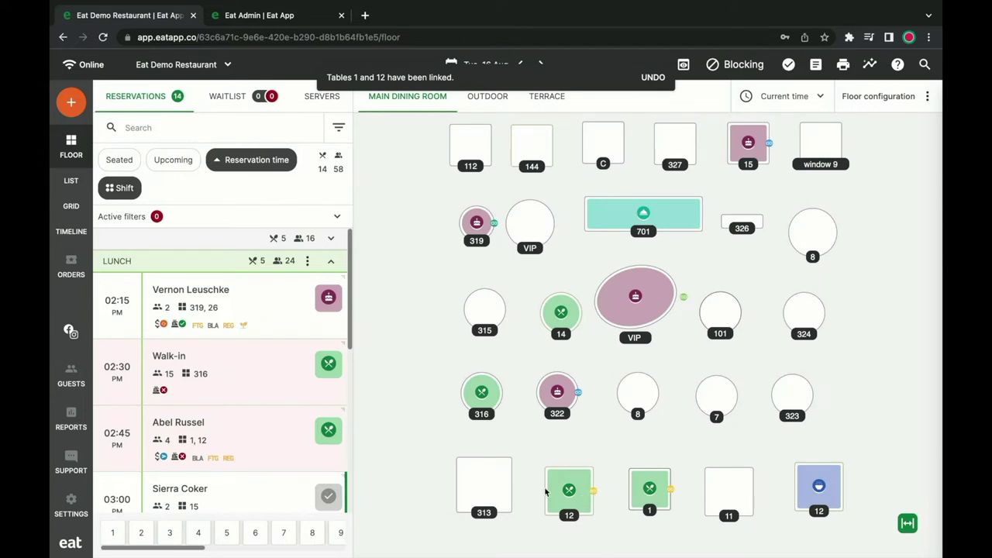
{"action": "left_click", "coordinate": [199, 533]}
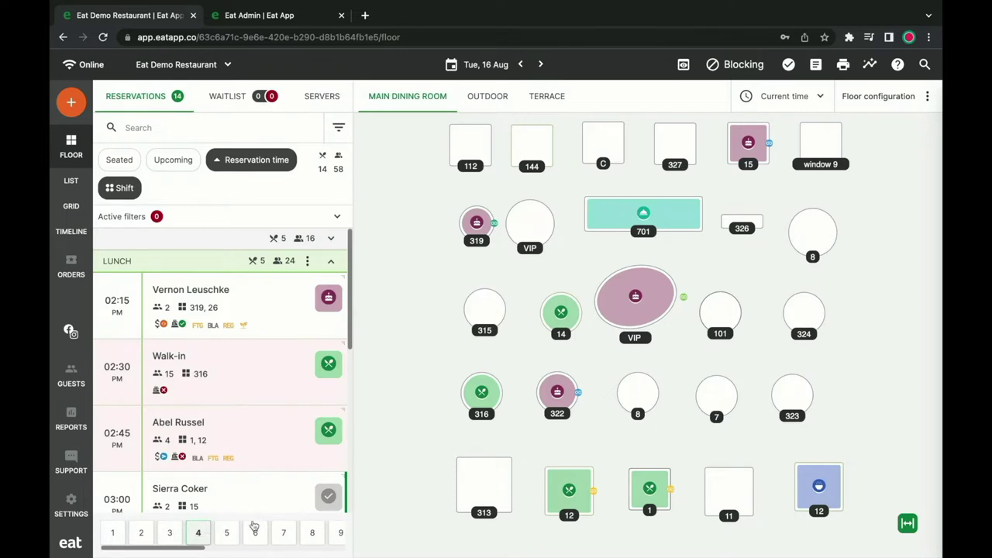
{"action": "left_click", "coordinate": [484, 484]}
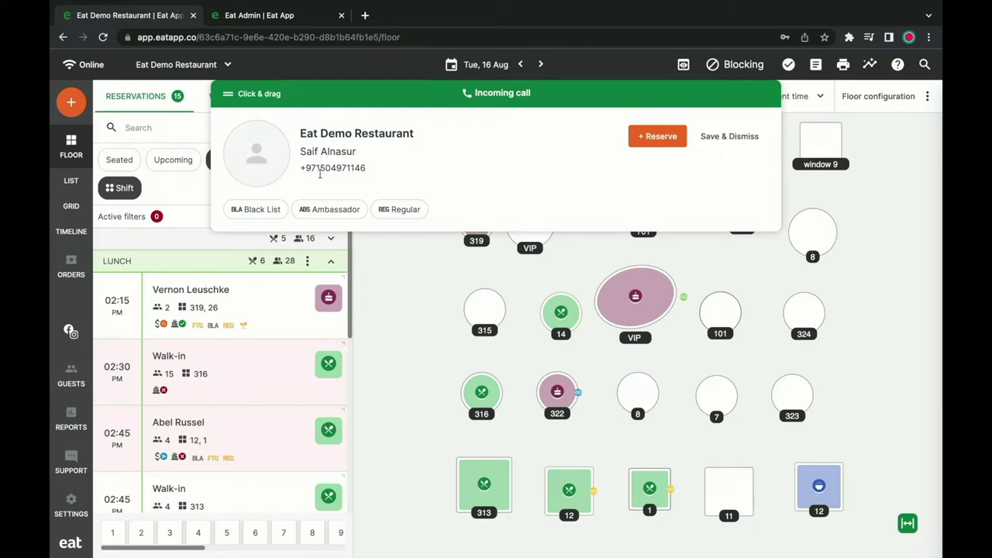
Save the incoming caller's 02:45 PM reservation for 2 at table 112, then view live utilization.
{"action": "left_click", "coordinate": [650, 138]}
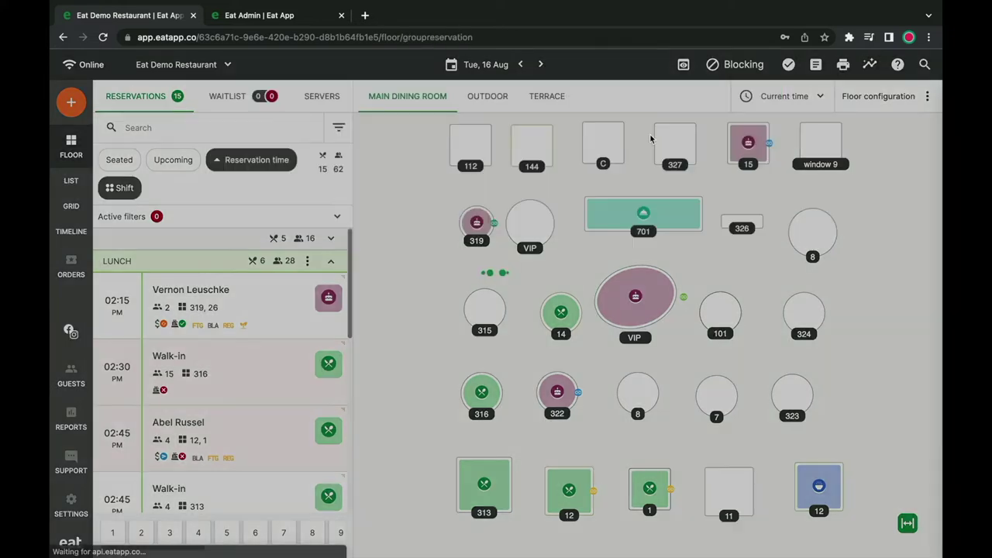
{"action": "left_click", "coordinate": [194, 533]}
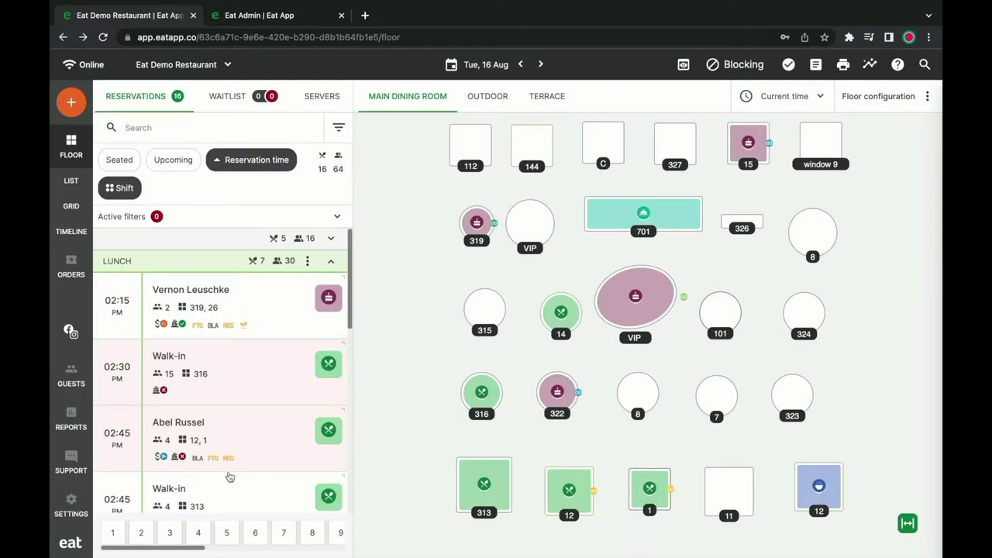
{"action": "scroll", "coordinate": [230, 477], "scroll_direction": "down", "scroll_amount": 3}
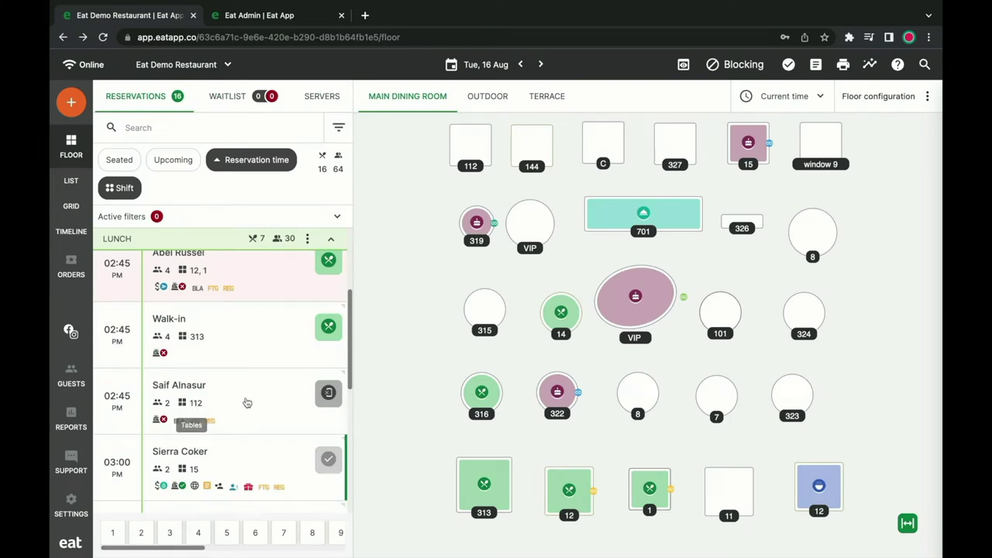
{"action": "left_click", "coordinate": [683, 66]}
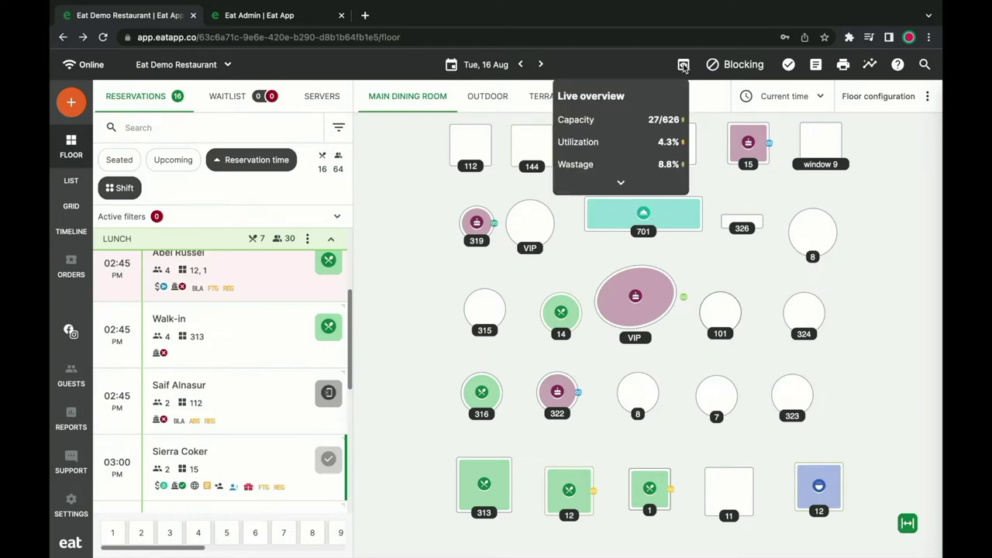
{"action": "left_click", "coordinate": [620, 183]}
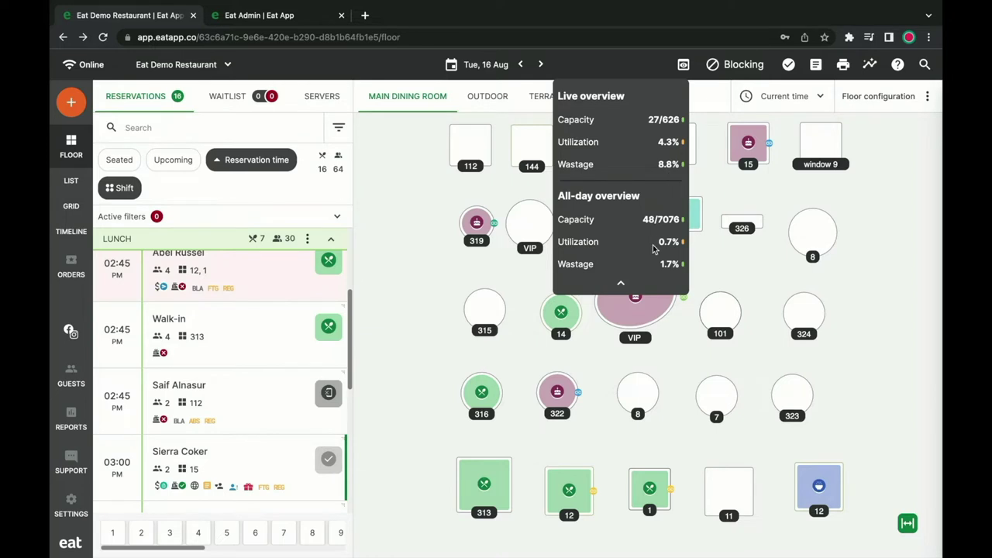
{"action": "left_click", "coordinate": [683, 66]}
{"action": "left_click", "coordinate": [733, 65]}
{"action": "left_click", "coordinate": [719, 132]}
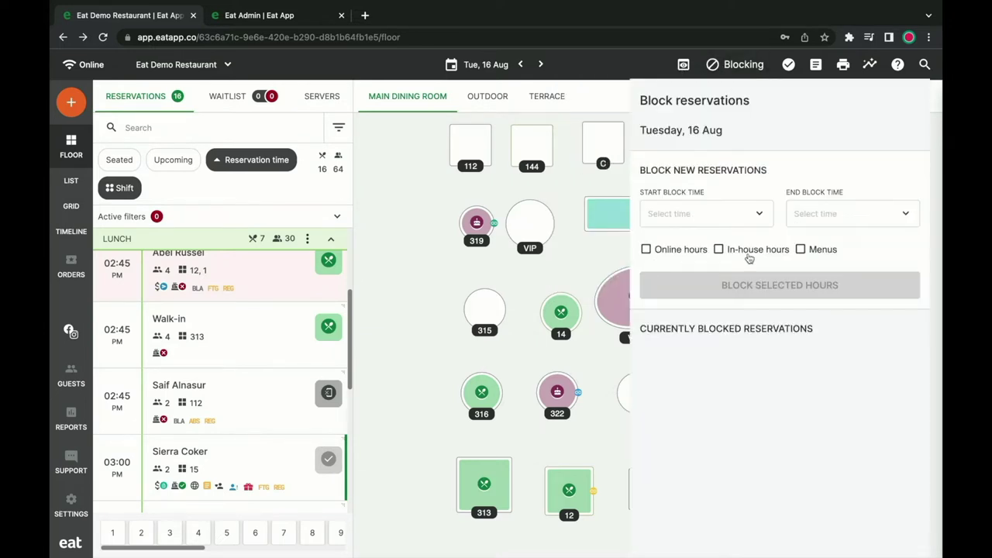
{"action": "left_click", "coordinate": [742, 68]}
{"action": "left_click", "coordinate": [884, 128]}
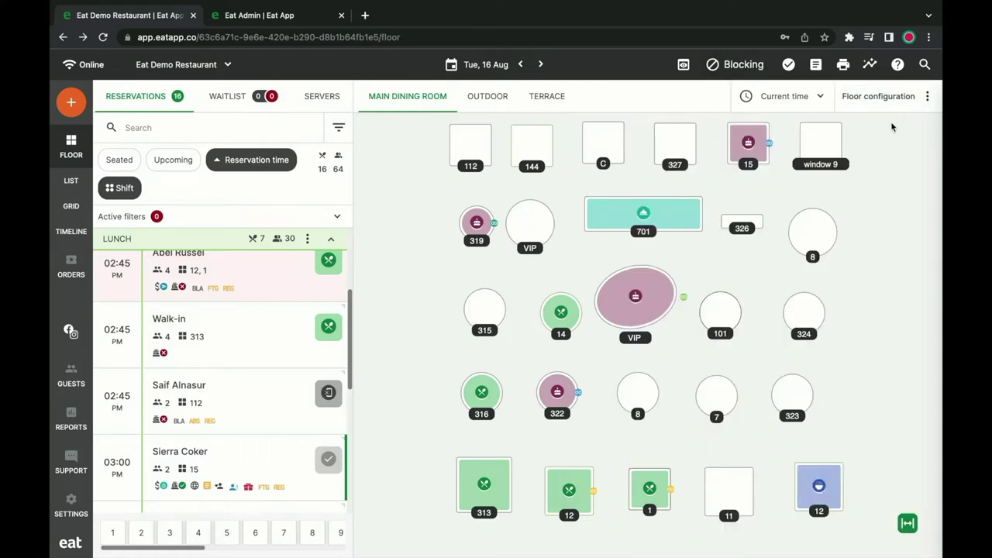
Apply table labels: Time lapsed on top, Server in the middle, Upcoming reservation at the bottom.
{"action": "left_click", "coordinate": [888, 96]}
{"action": "left_click", "coordinate": [894, 122]}
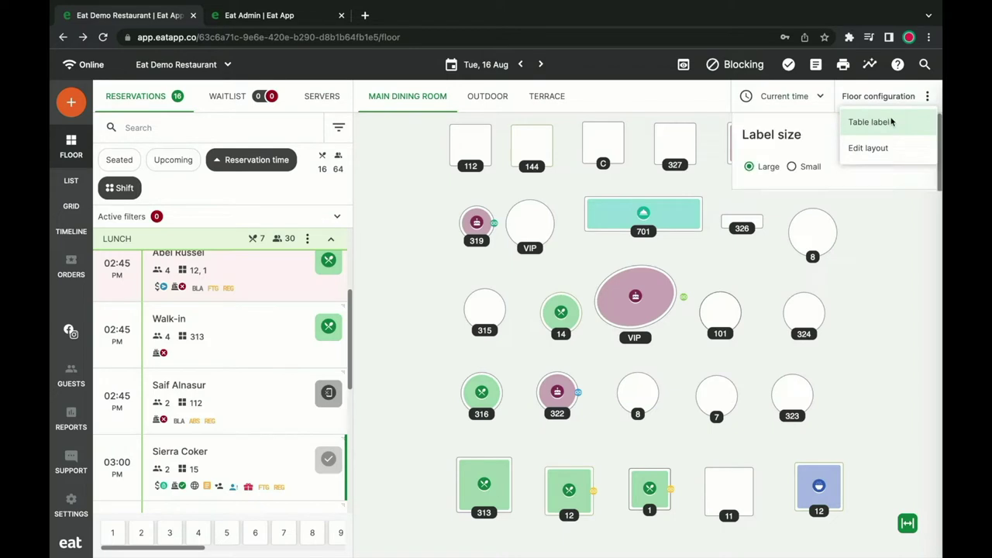
{"action": "scroll", "coordinate": [779, 283], "scroll_direction": "down", "scroll_amount": 1}
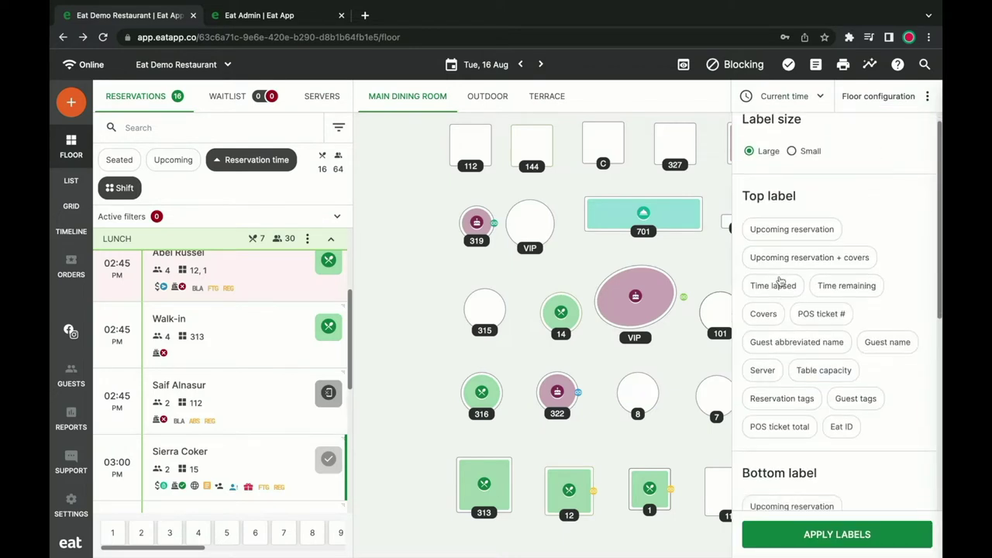
{"action": "left_click", "coordinate": [775, 285]}
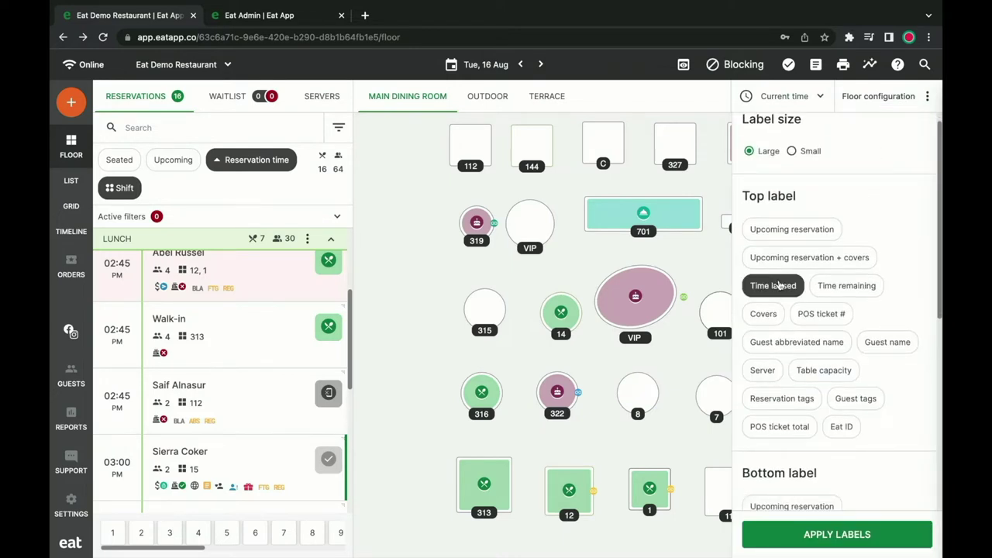
{"action": "scroll", "coordinate": [778, 334], "scroll_direction": "down", "scroll_amount": 3}
{"action": "left_click", "coordinate": [777, 379]}
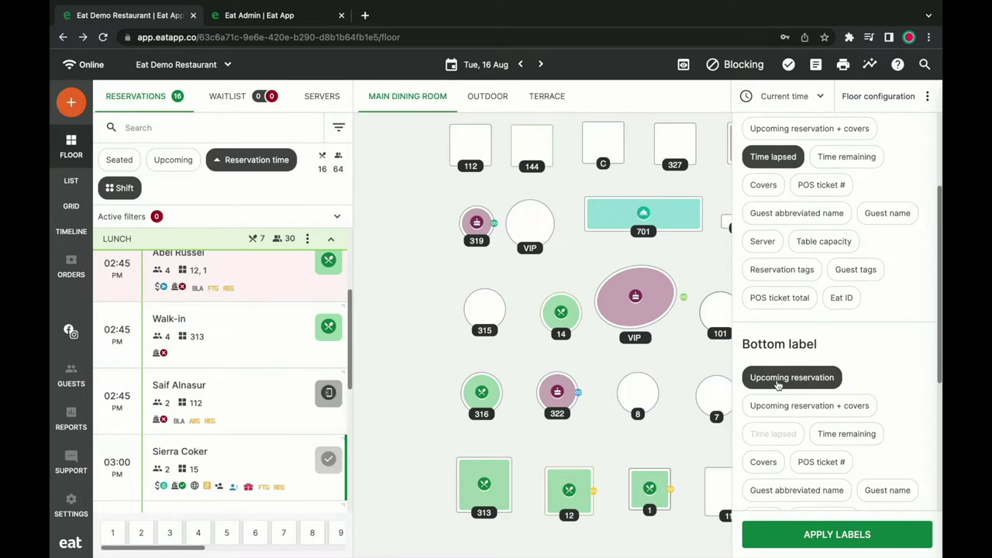
{"action": "scroll", "coordinate": [778, 385], "scroll_direction": "down", "scroll_amount": 5}
{"action": "left_click", "coordinate": [869, 457]}
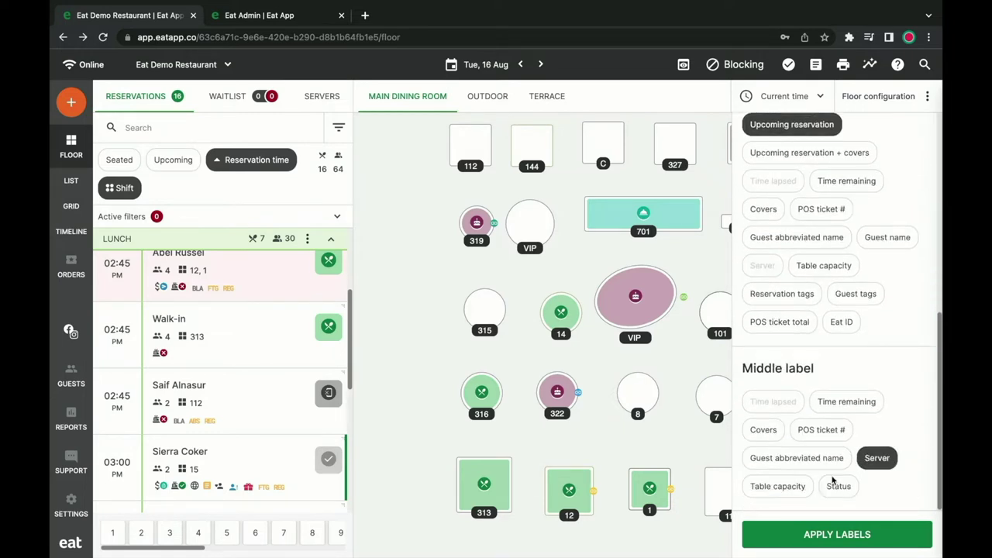
{"action": "left_click", "coordinate": [828, 532]}
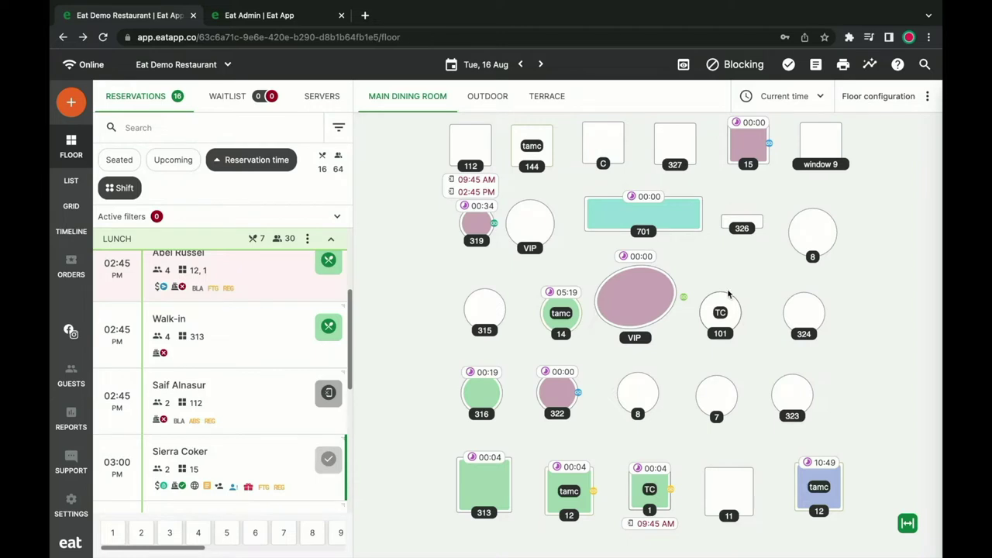
Advance the floor view to Thu, 18 Aug at 01:00 PM.
{"action": "left_click", "coordinate": [540, 64]}
{"action": "left_click", "coordinate": [540, 65]}
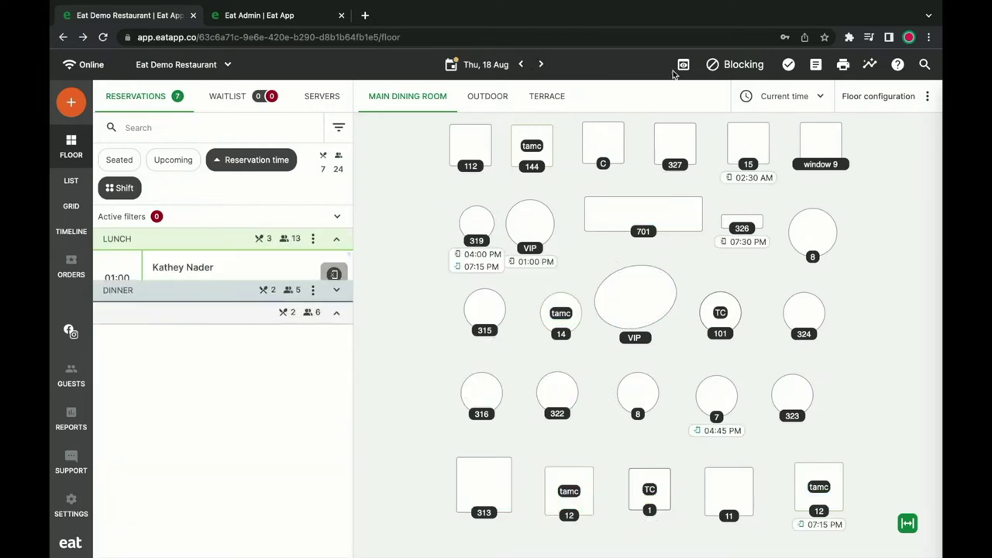
{"action": "left_click", "coordinate": [813, 97]}
{"action": "scroll", "coordinate": [798, 232], "scroll_direction": "down", "scroll_amount": 3}
{"action": "scroll", "coordinate": [789, 277], "scroll_direction": "down", "scroll_amount": 10}
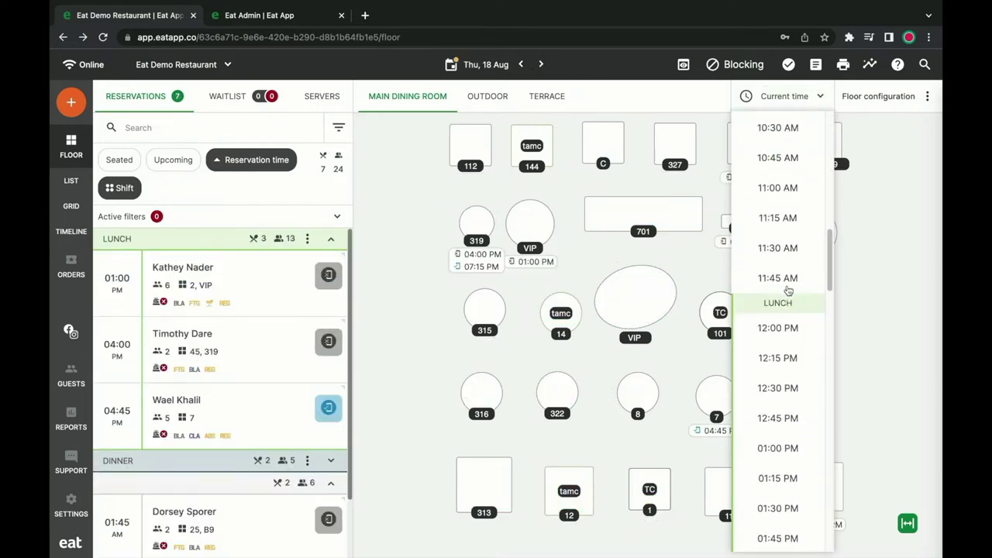
{"action": "left_click", "coordinate": [783, 337]}
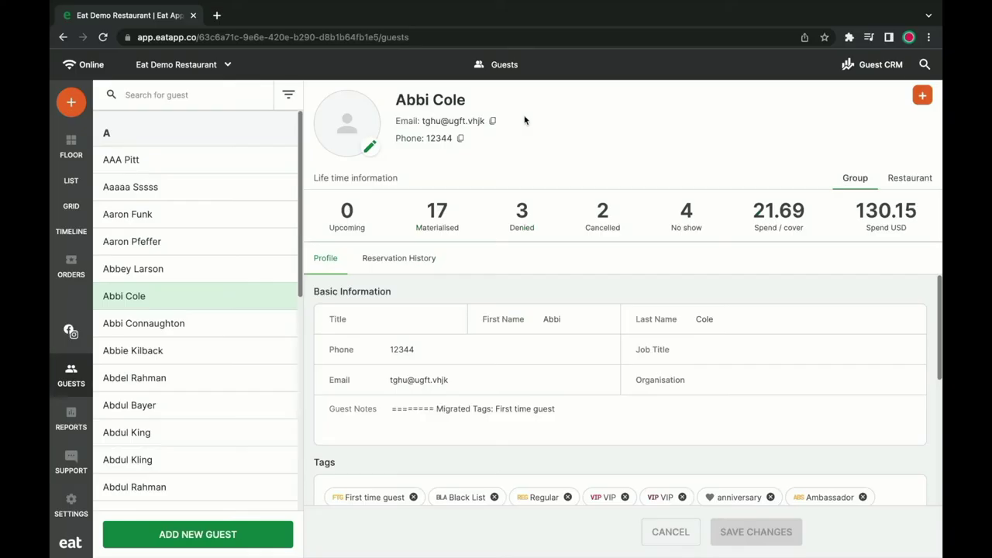
Search for the guest, review their reservation history and profile, then open Guest CRM.
{"action": "type", "text": "Sierra"}
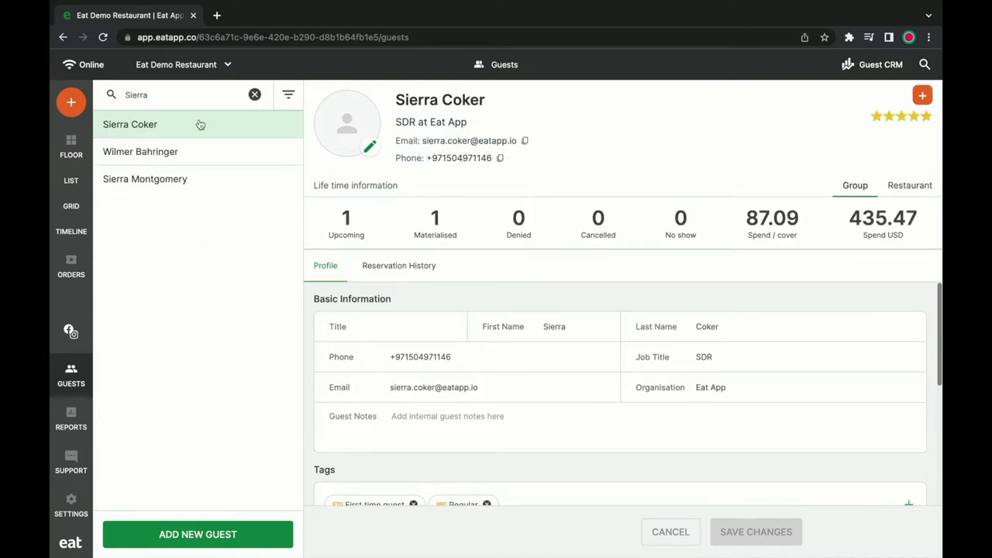
{"action": "left_click", "coordinate": [419, 266]}
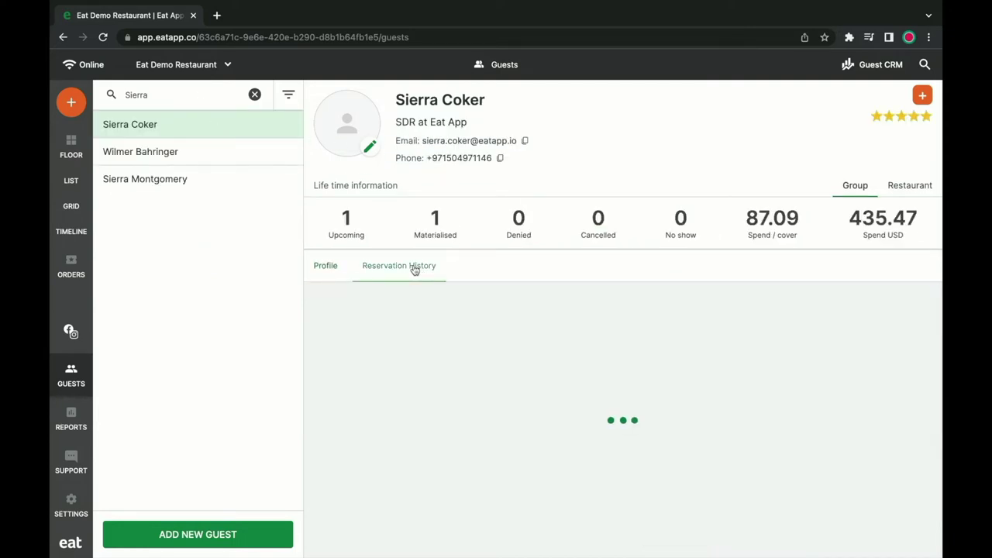
{"action": "left_click", "coordinate": [333, 262]}
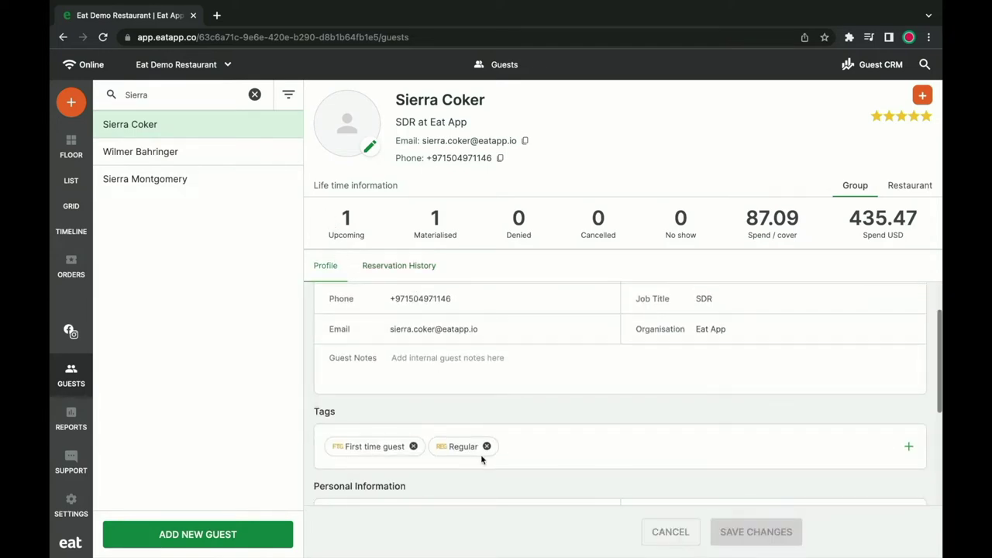
{"action": "scroll", "coordinate": [516, 422], "scroll_direction": "up", "scroll_amount": 1}
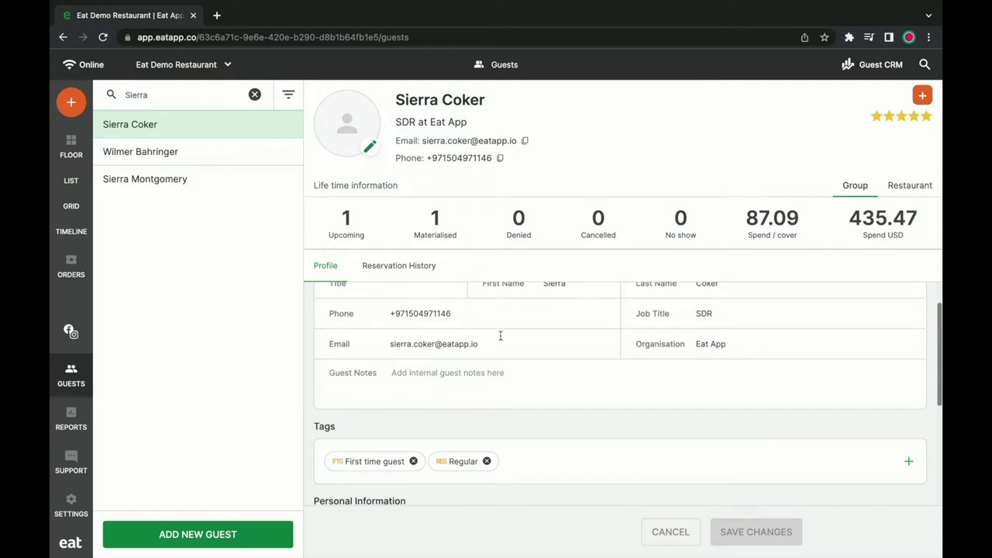
{"action": "left_click", "coordinate": [879, 66]}
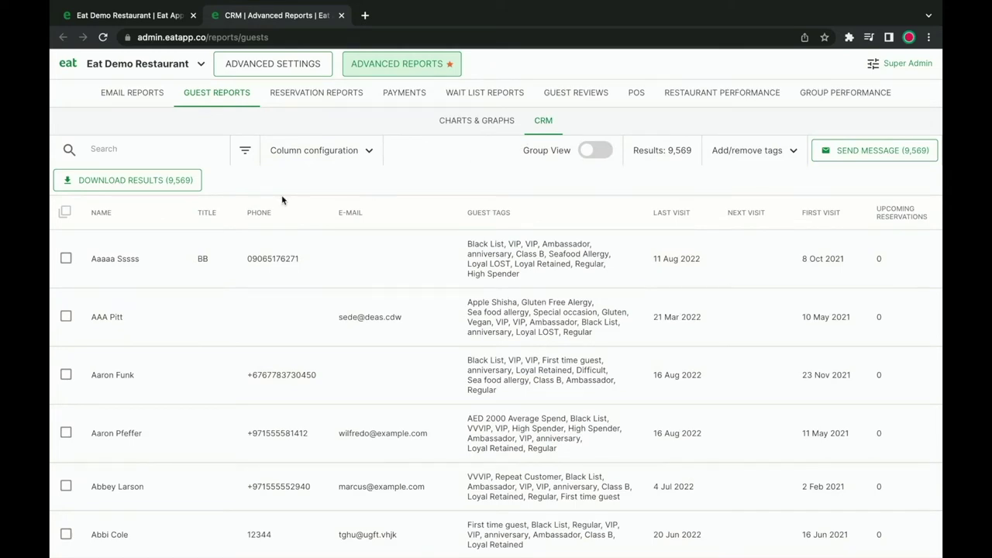
Look through the guest filter options without applying any.
{"action": "left_click", "coordinate": [244, 151]}
{"action": "scroll", "coordinate": [211, 279], "scroll_direction": "down", "scroll_amount": 10}
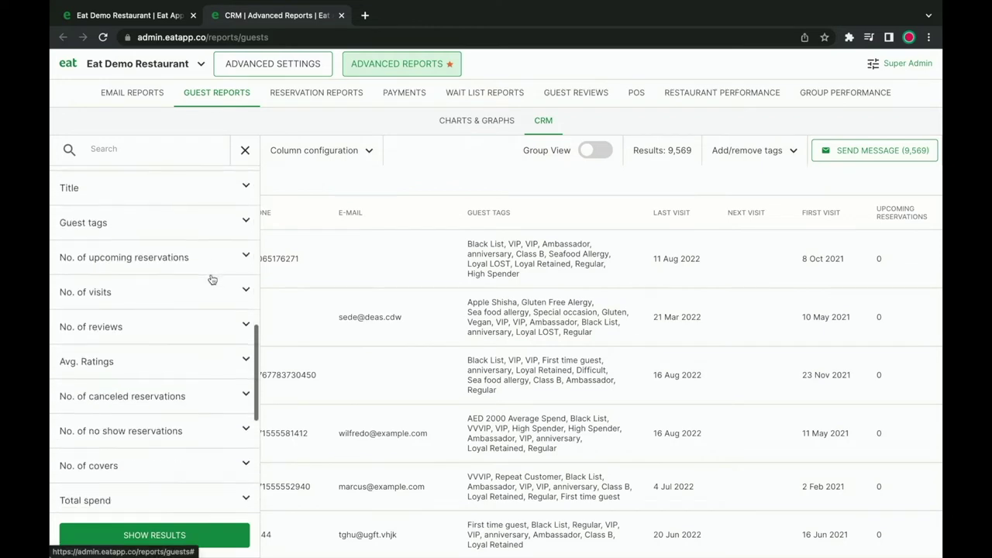
{"action": "scroll", "coordinate": [212, 279], "scroll_direction": "down", "scroll_amount": 4}
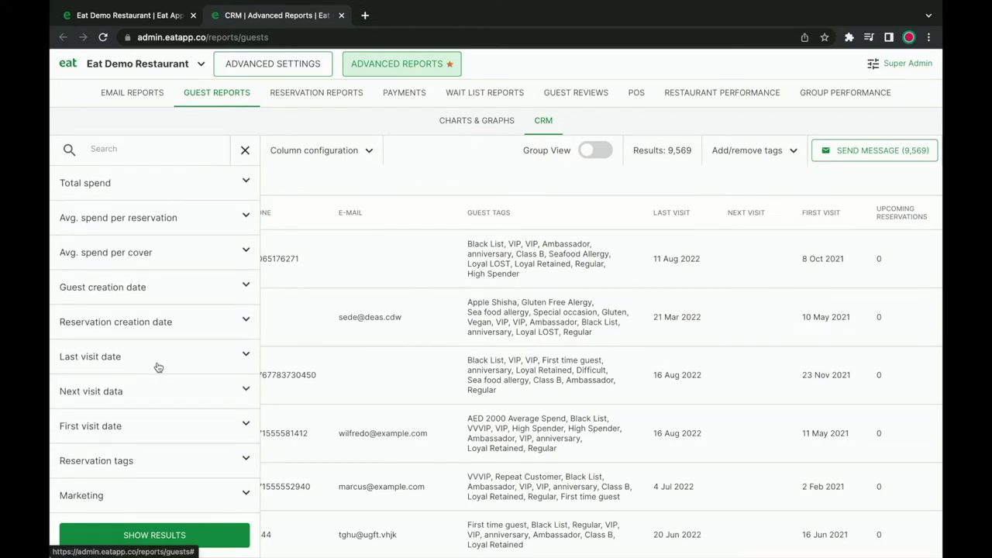
{"action": "scroll", "coordinate": [158, 366], "scroll_direction": "up", "scroll_amount": 3}
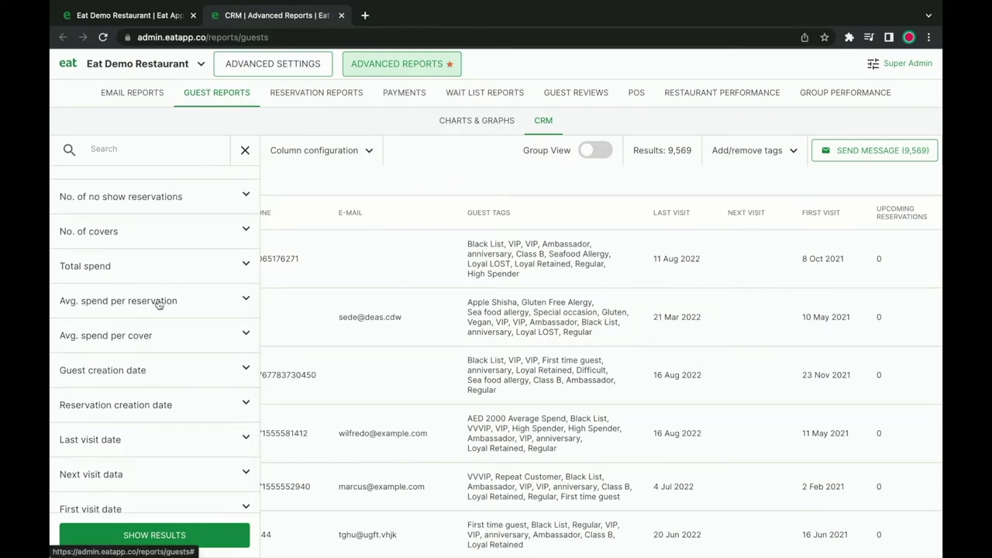
{"action": "scroll", "coordinate": [157, 304], "scroll_direction": "up", "scroll_amount": 5}
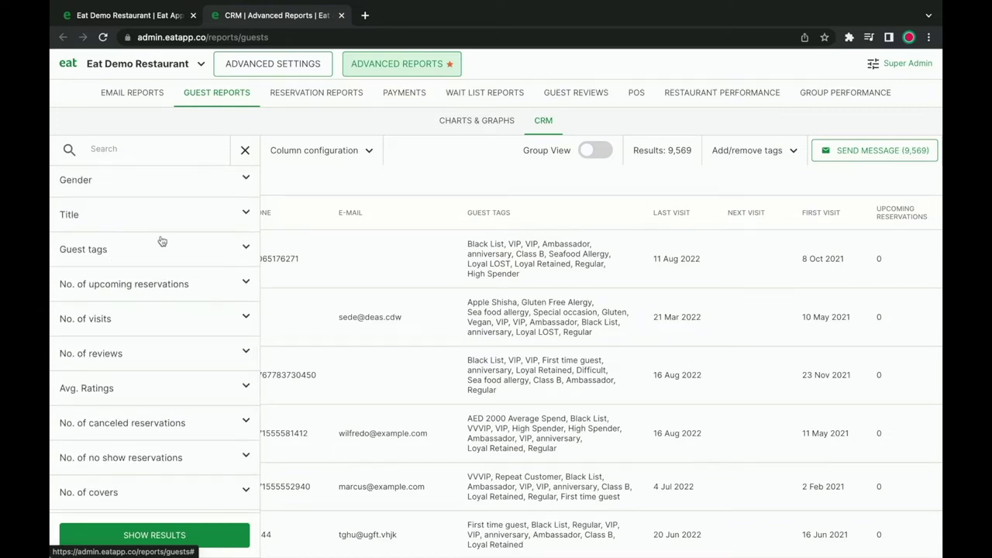
{"action": "left_click", "coordinate": [253, 155]}
Hide 11 columns including Next visit, Eat App visits, No show, Gender, Job title and Guest notes.
{"action": "left_click", "coordinate": [346, 150]}
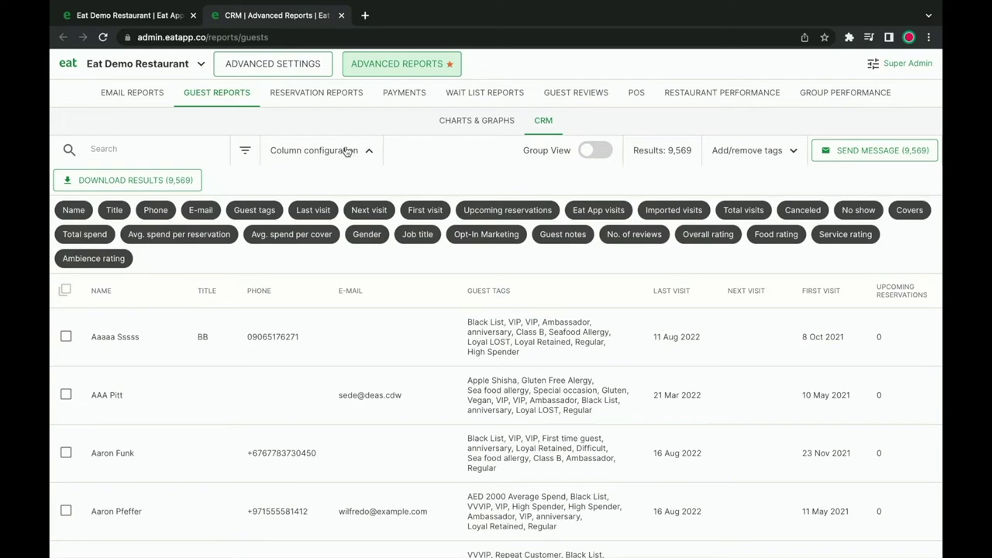
{"action": "left_click", "coordinate": [379, 211]}
{"action": "left_click", "coordinate": [508, 210]}
{"action": "left_click", "coordinate": [598, 211]}
{"action": "left_click", "coordinate": [674, 210]}
{"action": "left_click", "coordinate": [802, 210]}
{"action": "left_click", "coordinate": [858, 210]}
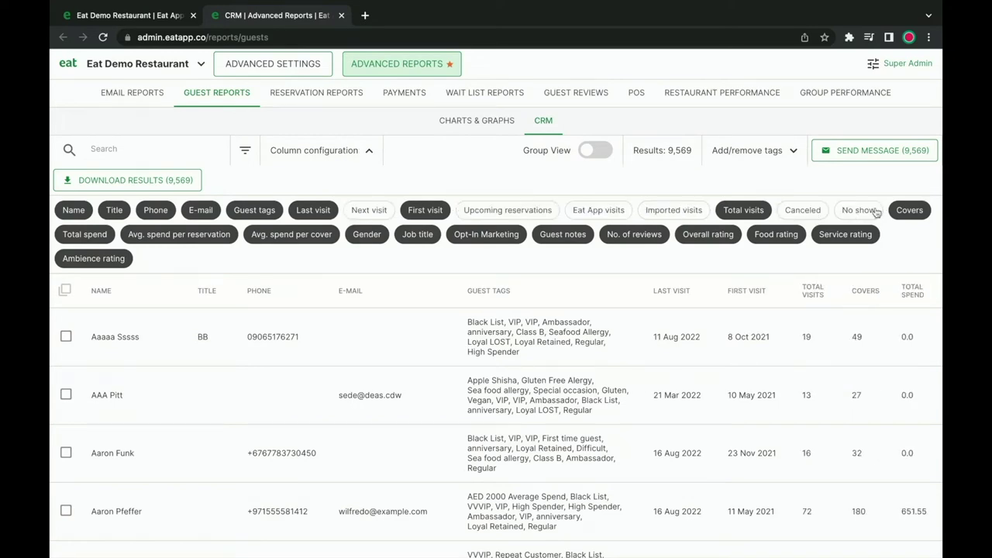
{"action": "left_click", "coordinate": [216, 237]}
{"action": "left_click", "coordinate": [368, 235]}
{"action": "left_click", "coordinate": [415, 235]}
{"action": "left_click", "coordinate": [476, 235]}
{"action": "left_click", "coordinate": [560, 235]}
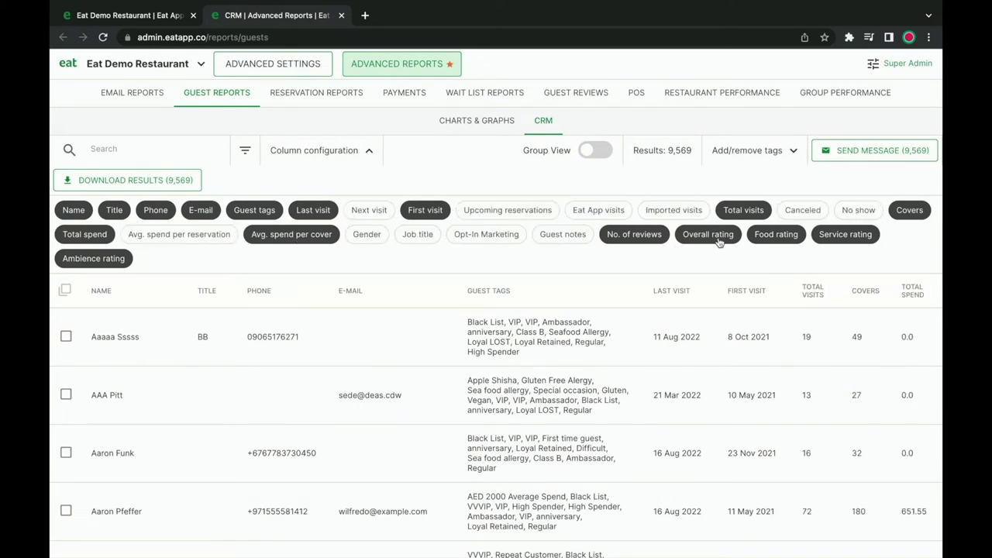
{"action": "left_click", "coordinate": [491, 192]}
{"action": "scroll", "coordinate": [396, 255], "scroll_direction": "right", "scroll_amount": 5}
{"action": "scroll", "coordinate": [396, 255], "scroll_direction": "left", "scroll_amount": 5}
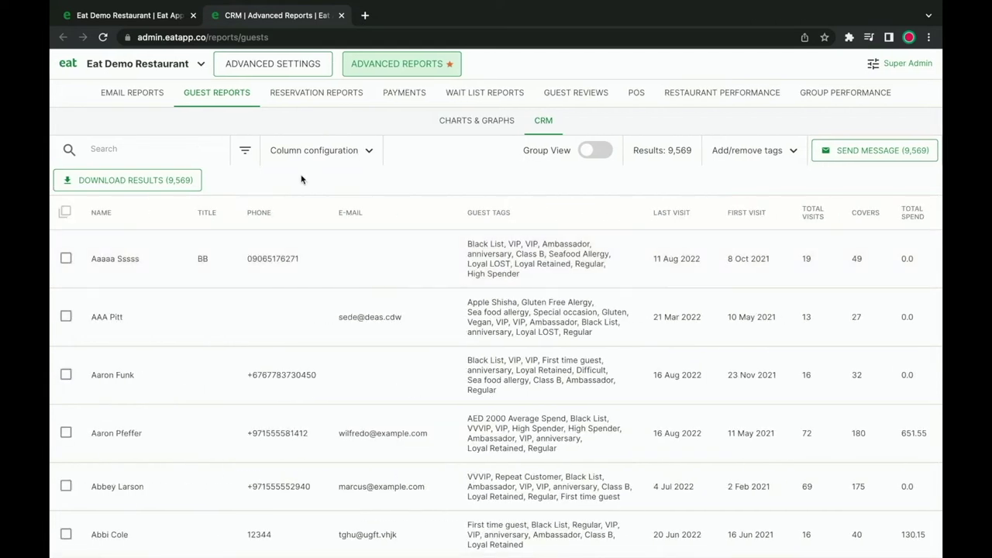
Filter the guest list to guests with at least 4 total visits.
{"action": "left_click", "coordinate": [244, 155]}
{"action": "scroll", "coordinate": [220, 276], "scroll_direction": "down", "scroll_amount": 2}
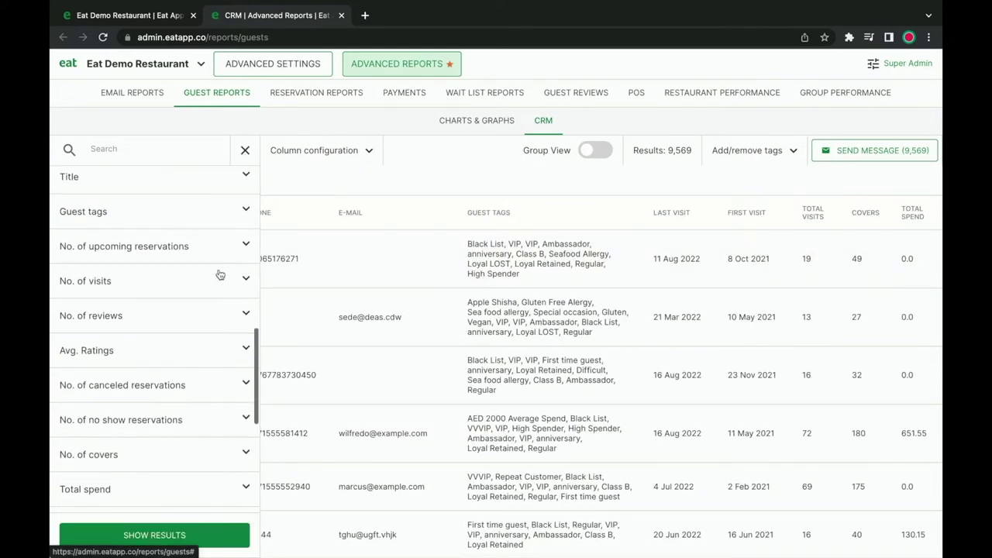
{"action": "left_click", "coordinate": [220, 277]}
{"action": "left_click", "coordinate": [101, 386]}
{"action": "type", "text": "4"}
{"action": "left_click", "coordinate": [160, 543]}
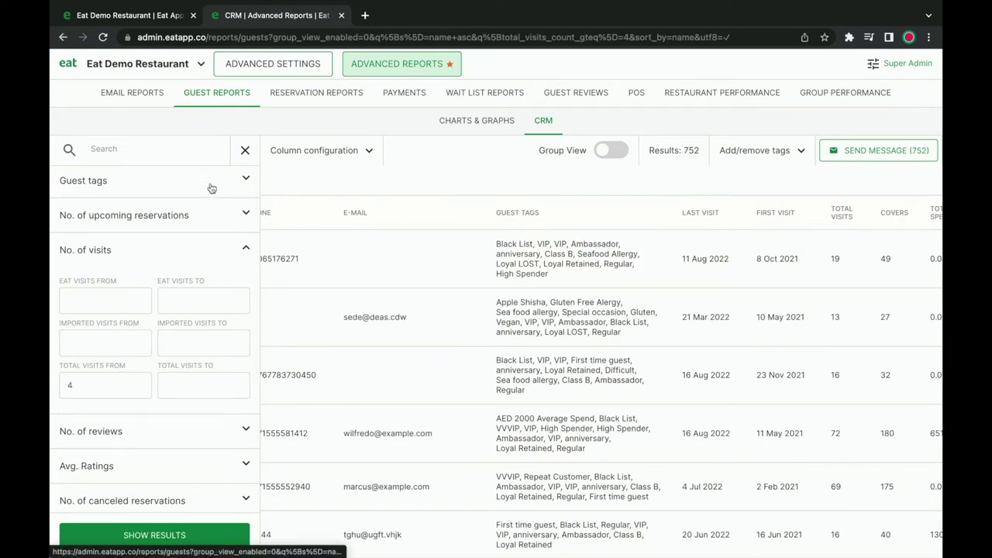
Select all guests and search the tags for Regular, then close without tagging and deselect.
{"action": "left_click", "coordinate": [65, 211]}
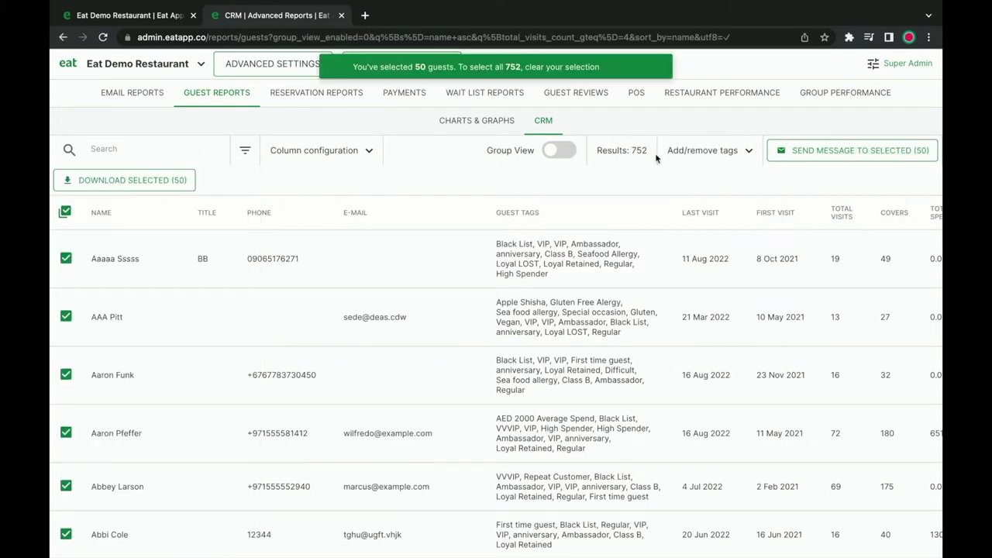
{"action": "left_click", "coordinate": [690, 153]}
{"action": "left_click", "coordinate": [699, 217]}
{"action": "type", "text": "reg"}
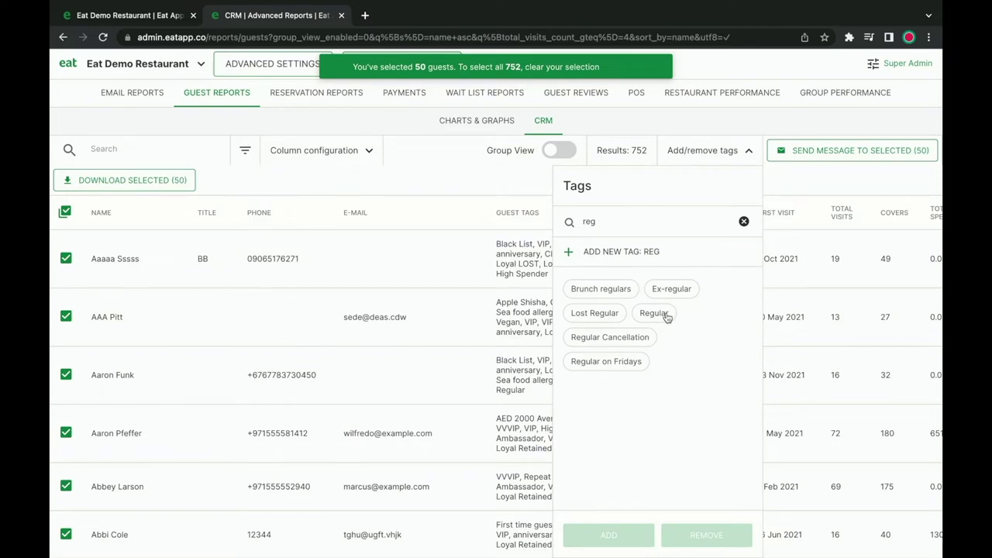
{"action": "left_click", "coordinate": [743, 220]}
{"action": "left_click", "coordinate": [748, 150]}
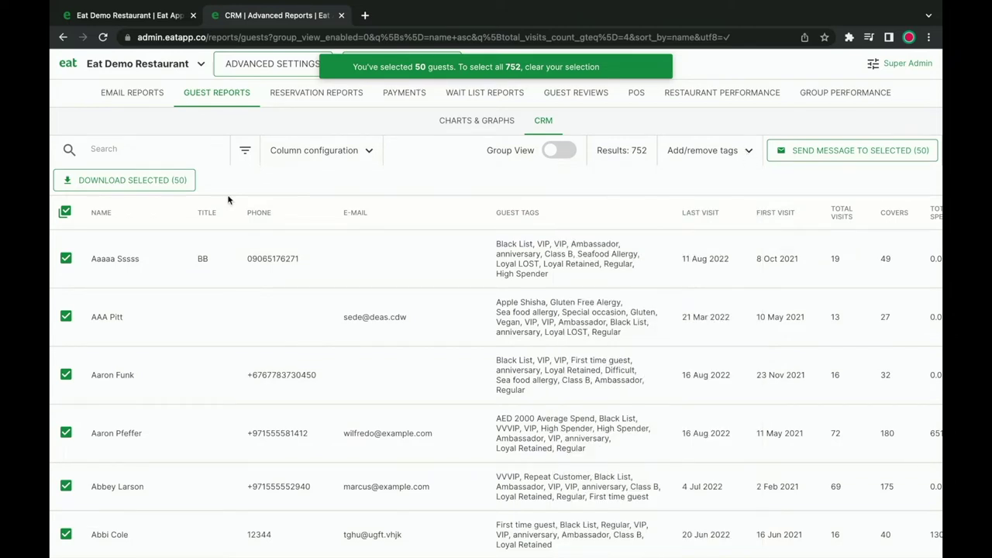
{"action": "left_click", "coordinate": [65, 211]}
Start a message to the filtered guests with subject 'Thank you for being such a loyal customer!'.
{"action": "left_click", "coordinate": [866, 152]}
{"action": "left_click", "coordinate": [456, 149]}
{"action": "type", "text": "Thank "}
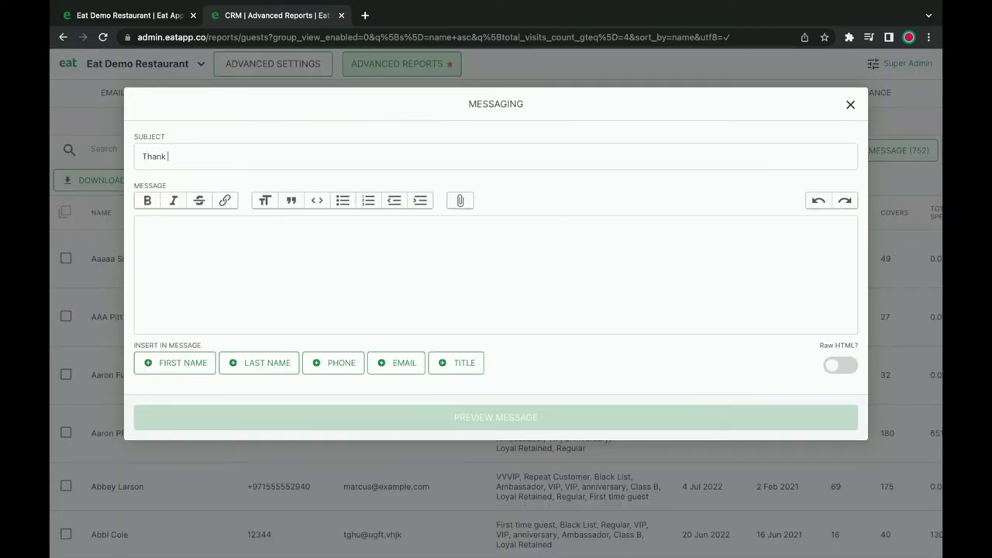
{"action": "type", "text": "you for being such a loyal customer!"}
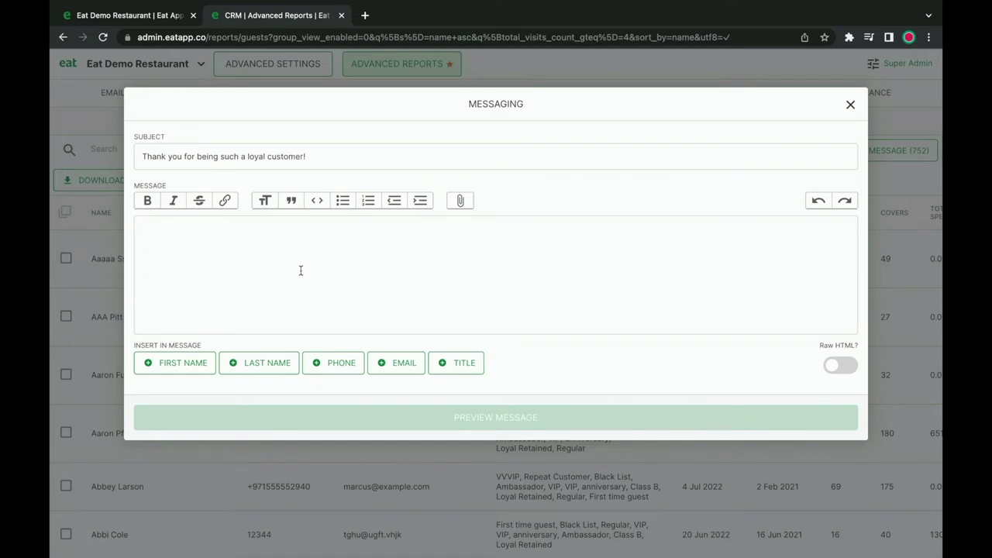
Write 'Hey {{first_name}},' then 'We just wanted to thank you for being such a loyal customer!' and close Messaging.
{"action": "left_click", "coordinate": [295, 280]}
{"action": "type", "text": "Hey"}
{"action": "left_click", "coordinate": [202, 363]}
{"action": "type", "text": ","}
{"action": "key", "text": "Return"}
{"action": "key", "text": "Return"}
{"action": "type", "text": "We just wanted to thank"}
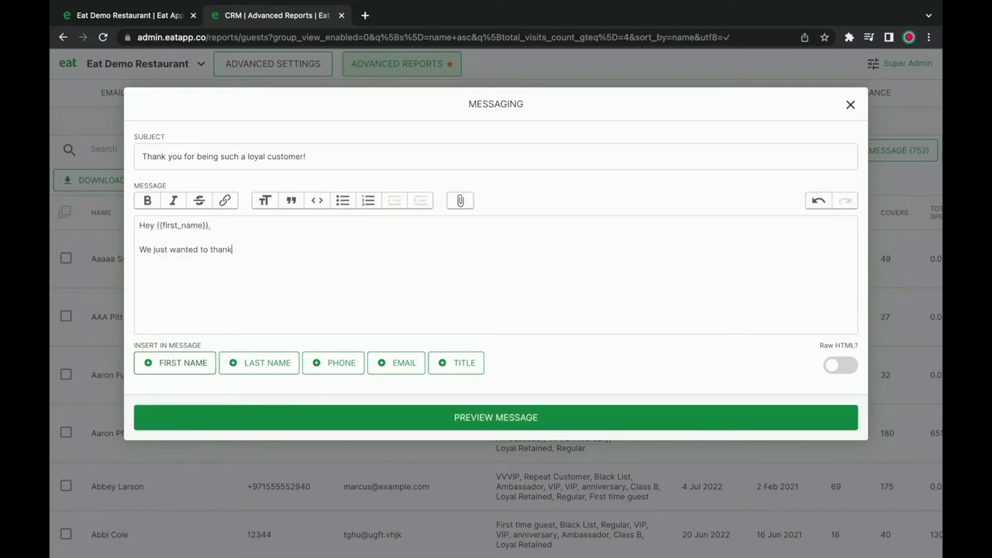
{"action": "type", "text": " you for being such a loyal customer!"}
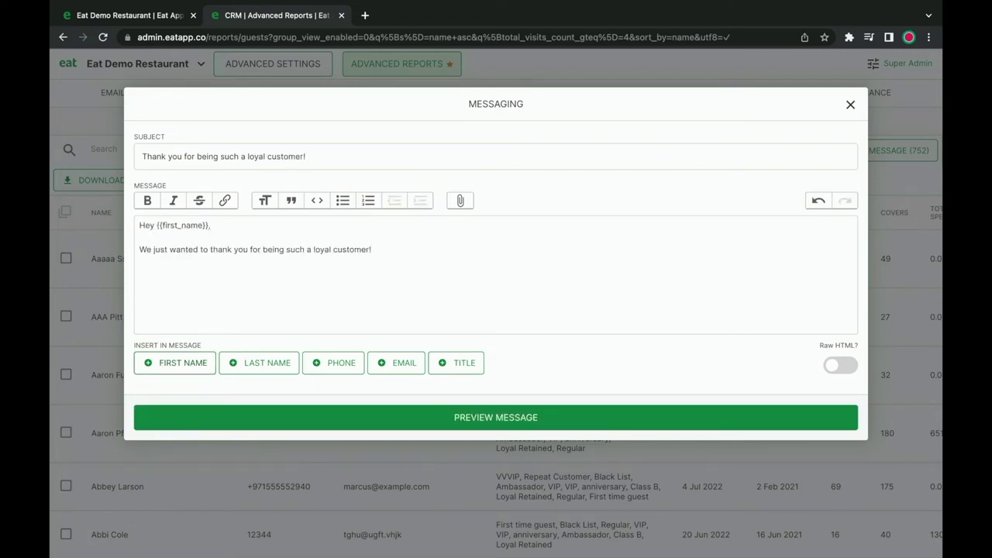
{"action": "left_click", "coordinate": [850, 105]}
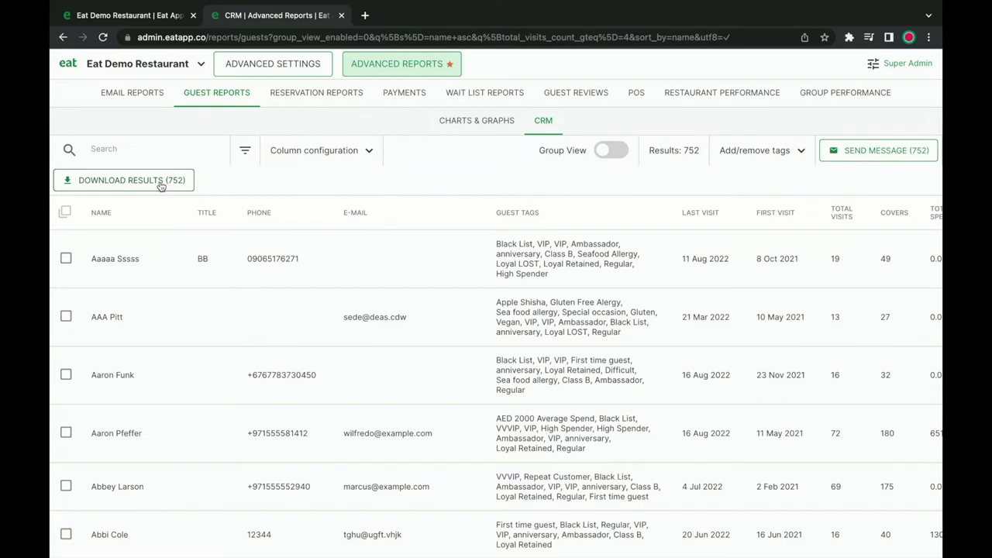
Download the 752 filtered guests as a CSV file.
{"action": "left_click", "coordinate": [160, 183]}
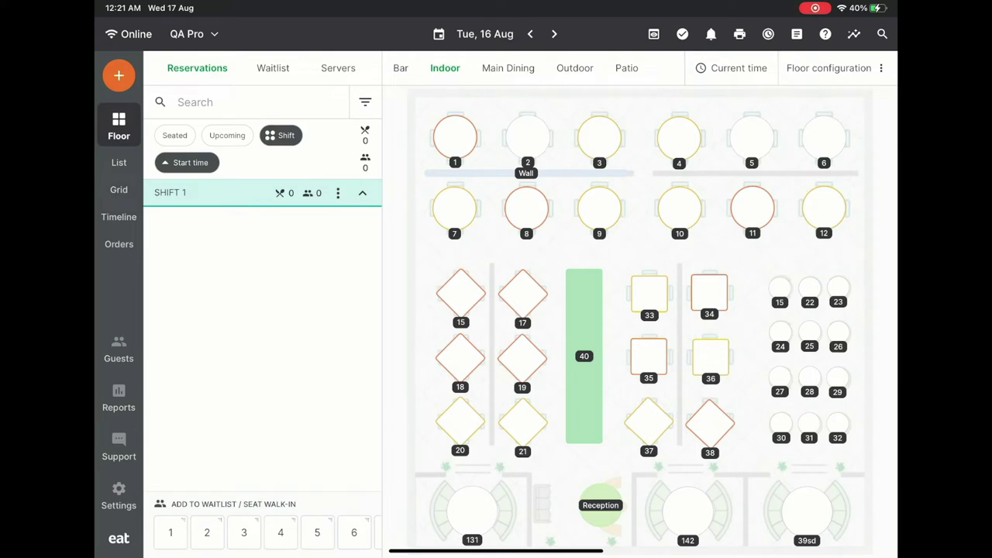
Bring up the floor configuration options on the floor plan.
{"action": "left_click", "coordinate": [828, 68]}
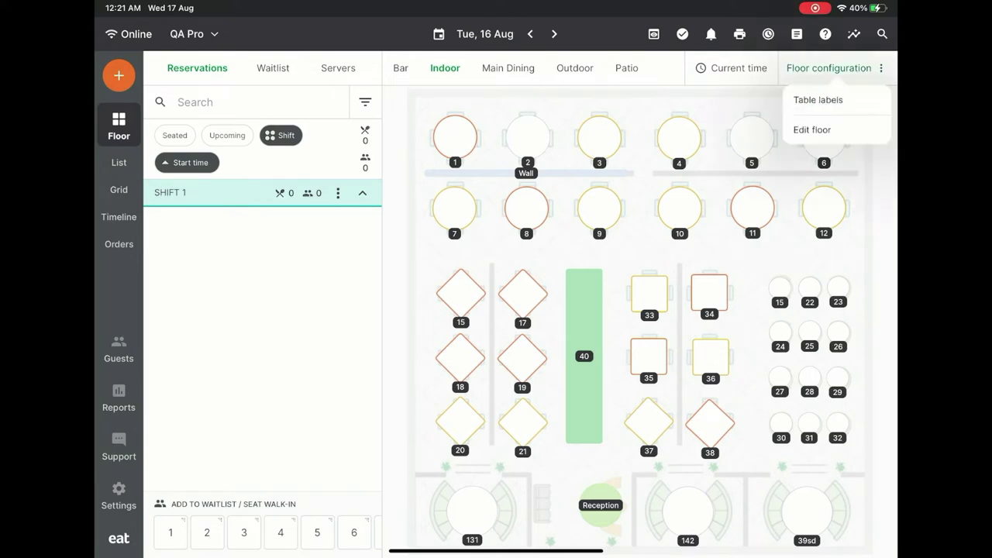
In the floor editor, rename the Patio room to Terrace, then delete that room.
{"action": "left_click", "coordinate": [811, 130]}
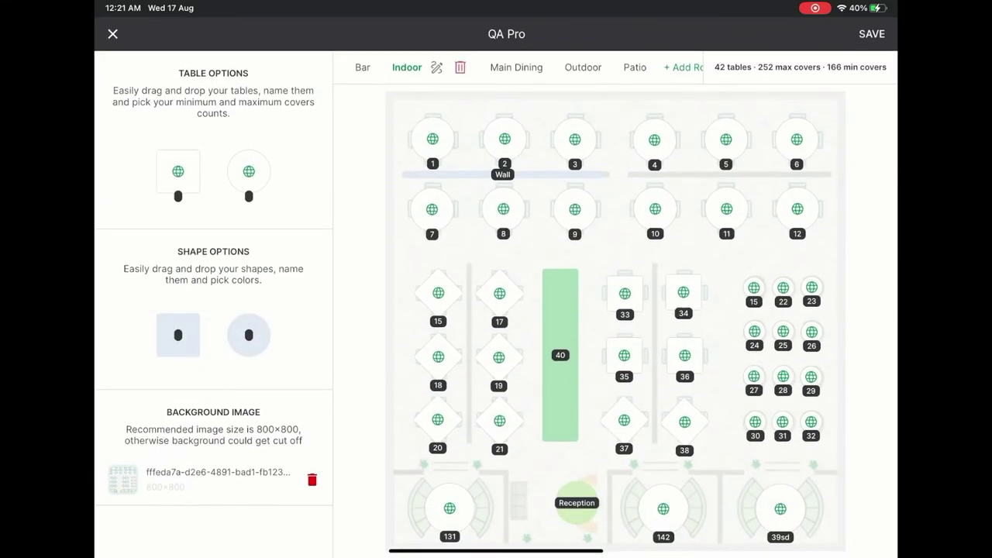
{"action": "left_click", "coordinate": [635, 68]}
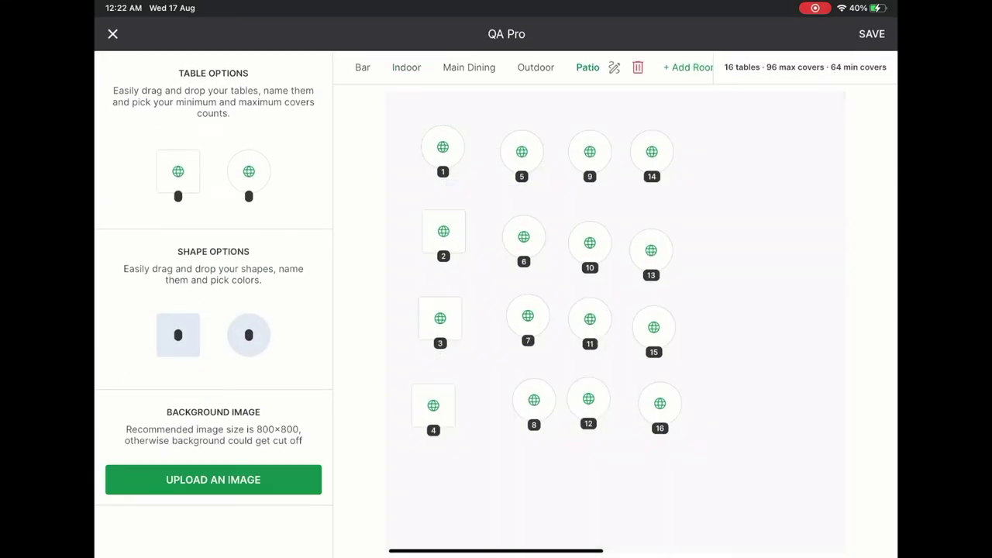
{"action": "left_click", "coordinate": [614, 67]}
{"action": "key", "text": "BackSpace"}
{"action": "key", "text": "BackSpace"}
{"action": "key", "text": "BackSpace"}
{"action": "key", "text": "BackSpace"}
{"action": "key", "text": "BackSpace"}
{"action": "type", "text": "Terrace"}
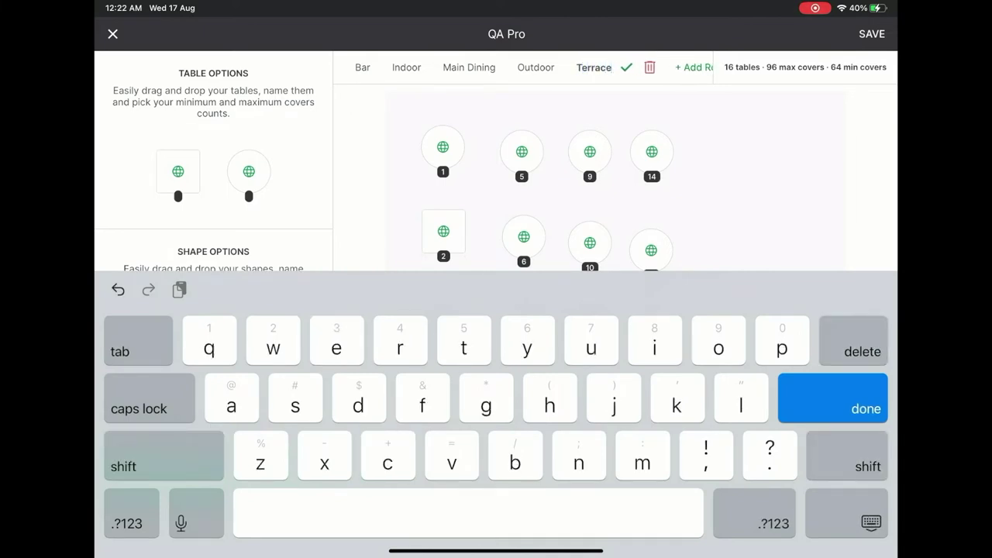
{"action": "key", "text": "Return"}
{"action": "left_click", "coordinate": [649, 67]}
{"action": "left_click", "coordinate": [448, 317]}
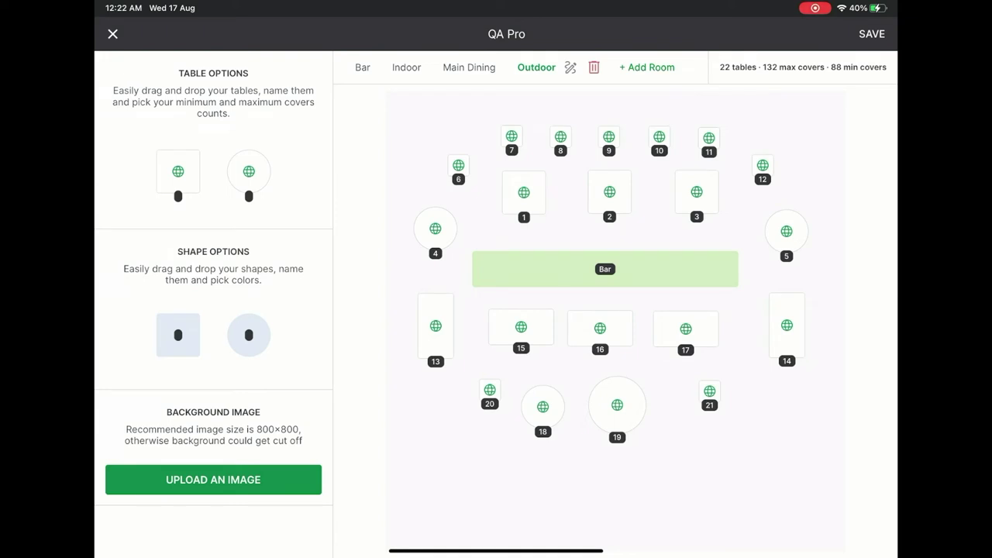
Add a new empty room and name it Terrace.
{"action": "left_click", "coordinate": [646, 67]}
{"action": "left_click", "coordinate": [581, 68]}
{"action": "key", "text": "BackSpace"}
{"action": "key", "text": "BackSpace"}
{"action": "key", "text": "BackSpace"}
{"action": "key", "text": "BackSpace"}
{"action": "key", "text": "BackSpace"}
{"action": "key", "text": "BackSpace"}
{"action": "key", "text": "BackSpace"}
{"action": "key", "text": "BackSpace"}
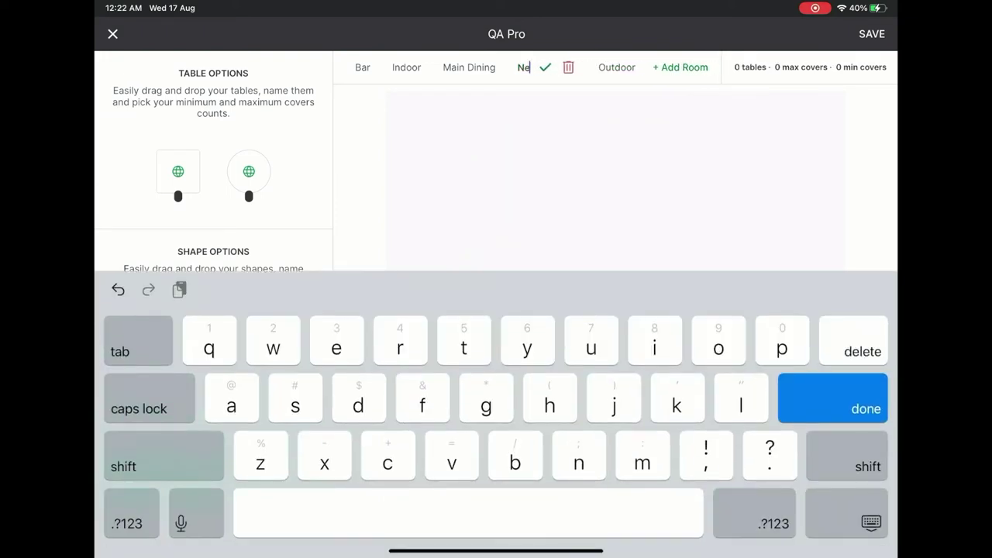
{"action": "type", "text": "Terrace"}
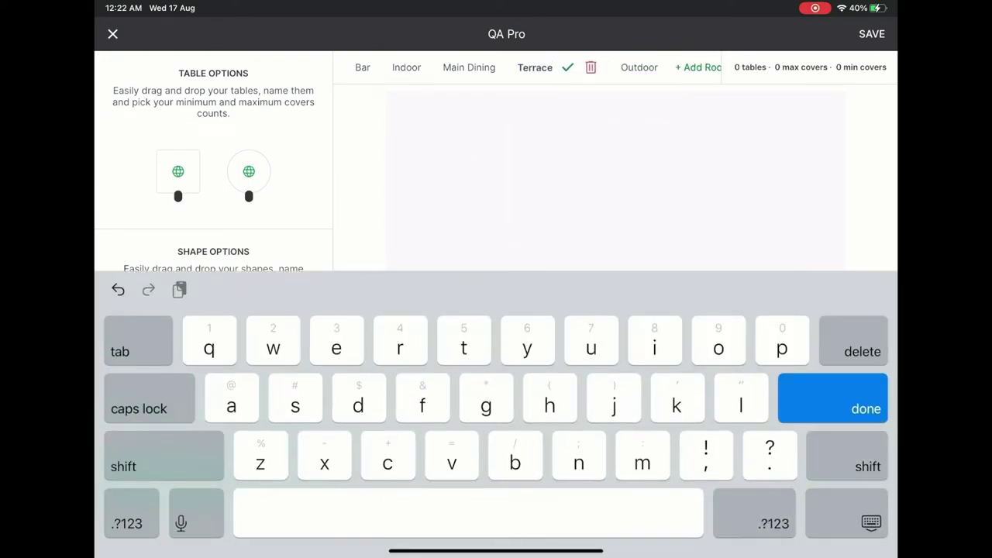
{"action": "left_click", "coordinate": [567, 67]}
Place an enlarged, diamond-rotated square table on Terrace and duplicate it into three tables.
{"action": "mouse_move", "coordinate": [179, 171]}
{"action": "left_mouse_down"}
{"action": "mouse_move", "coordinate": [334, 178]}
{"action": "mouse_move", "coordinate": [481, 164]}
{"action": "left_mouse_up"}
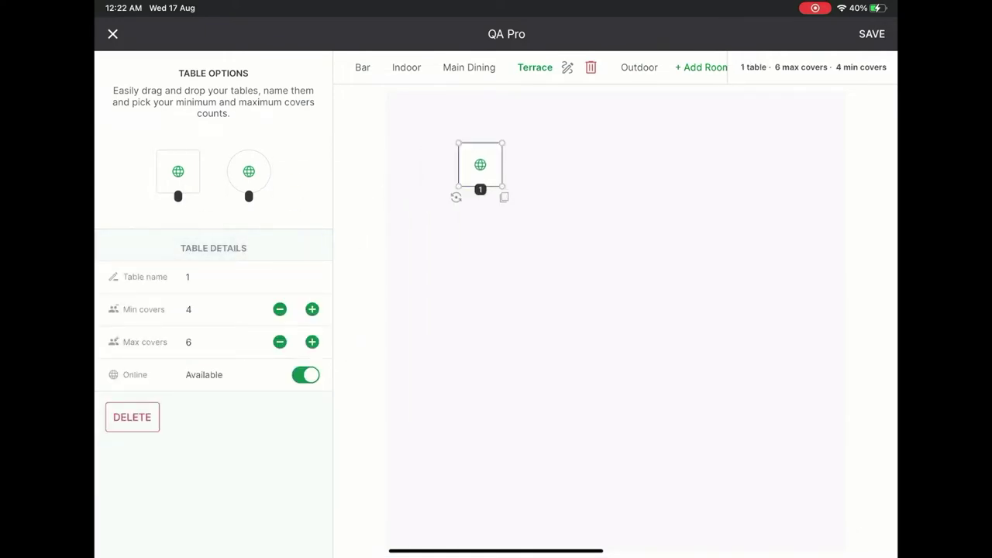
{"action": "left_click_drag", "start_coordinate": [502, 186], "coordinate": [534, 217]}
{"action": "left_click_drag", "start_coordinate": [454, 224], "coordinate": [496, 241]}
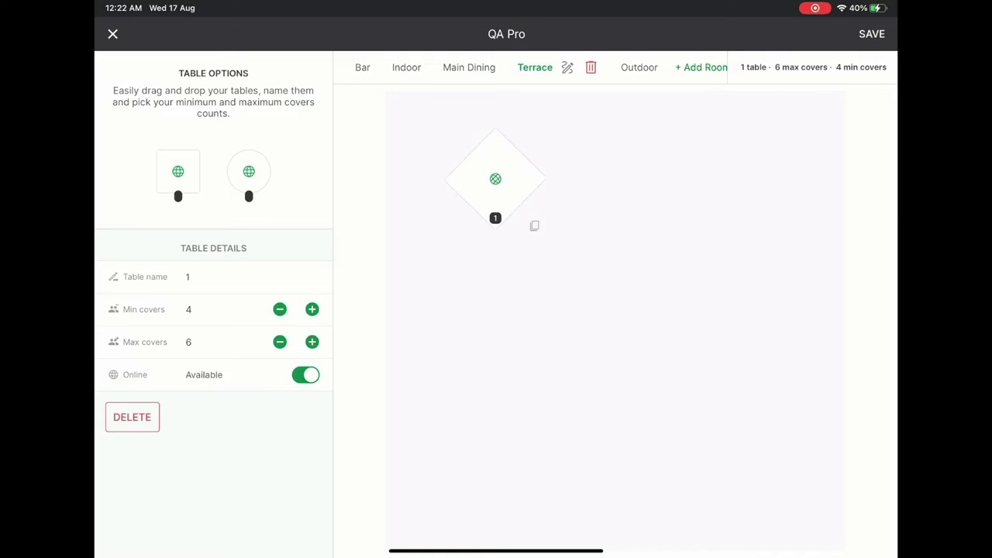
{"action": "left_click", "coordinate": [549, 241]}
{"action": "left_click_drag", "start_coordinate": [500, 183], "coordinate": [723, 172]}
{"action": "left_click", "coordinate": [666, 238]}
{"action": "left_click", "coordinate": [612, 372]}
Rename the first table to 10 with 2–8 covers, keeping it bookable online.
{"action": "left_click", "coordinate": [495, 179]}
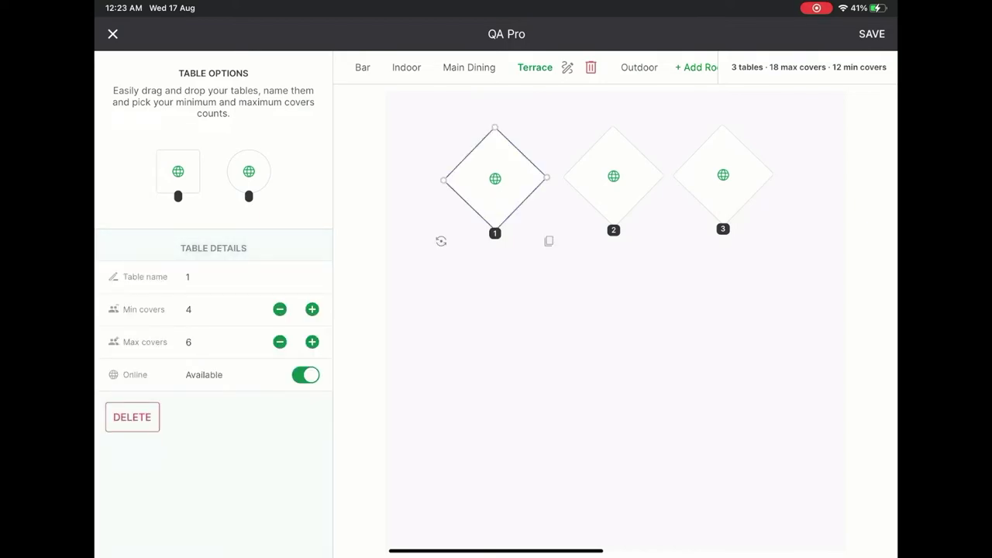
{"action": "left_click", "coordinate": [188, 277]}
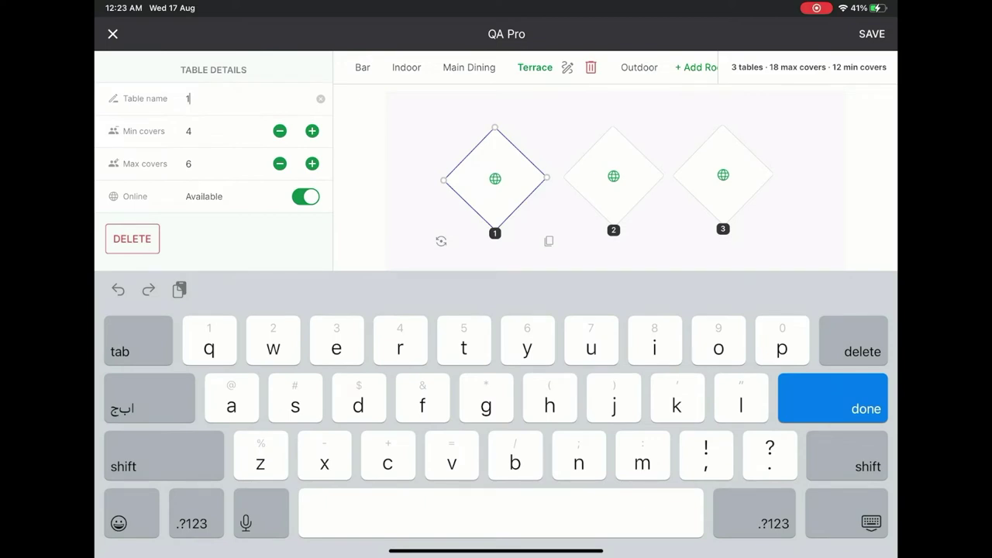
{"action": "type", "text": "0"}
{"action": "key", "text": "Return"}
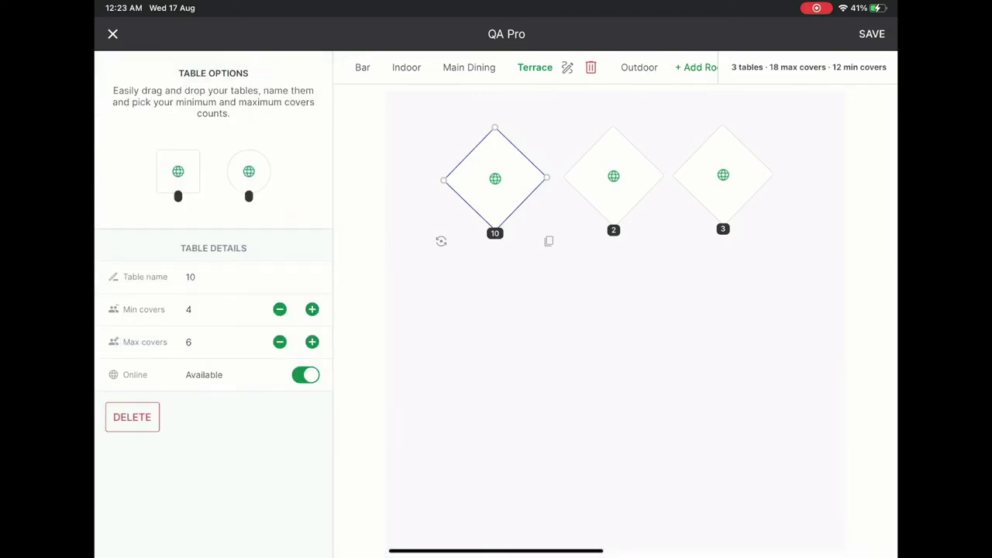
{"action": "left_click", "coordinate": [280, 309]}
{"action": "left_click", "coordinate": [280, 309]}
{"action": "left_click", "coordinate": [311, 342]}
{"action": "left_click", "coordinate": [311, 342]}
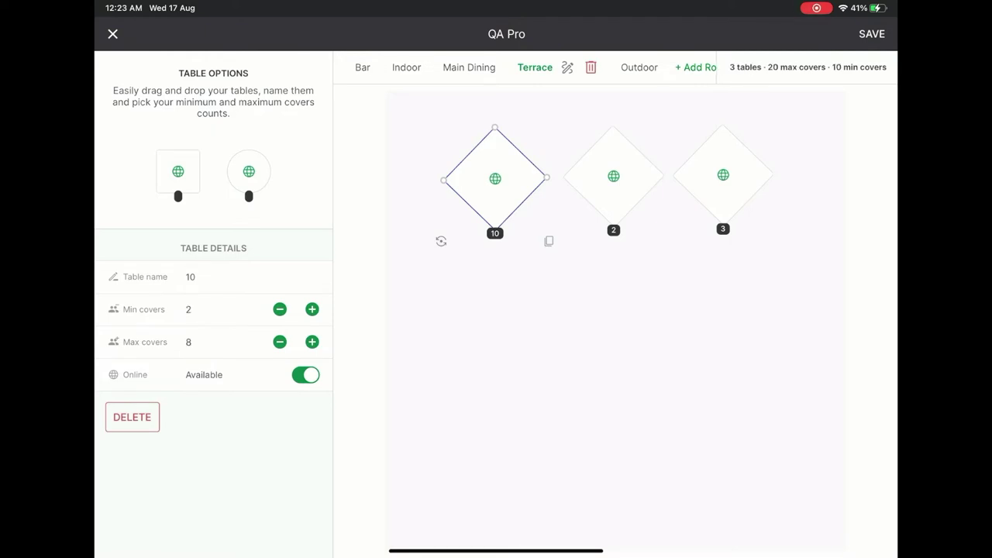
{"action": "left_click", "coordinate": [305, 374]}
{"action": "left_click", "coordinate": [306, 374]}
{"action": "left_click", "coordinate": [362, 67]}
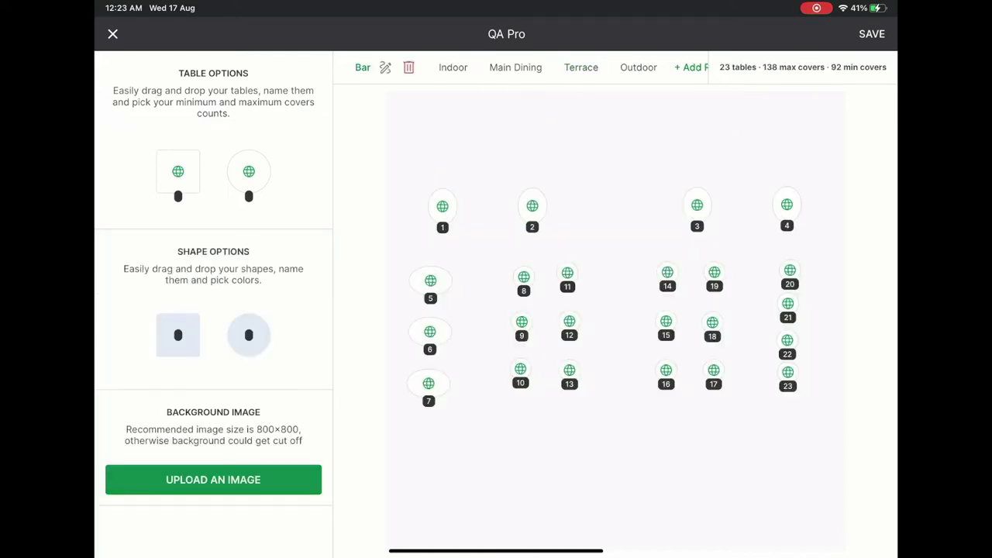
Give the Bar layout a floor-plan photo background and a wide square shape named Kitchen.
{"action": "left_click", "coordinate": [213, 480]}
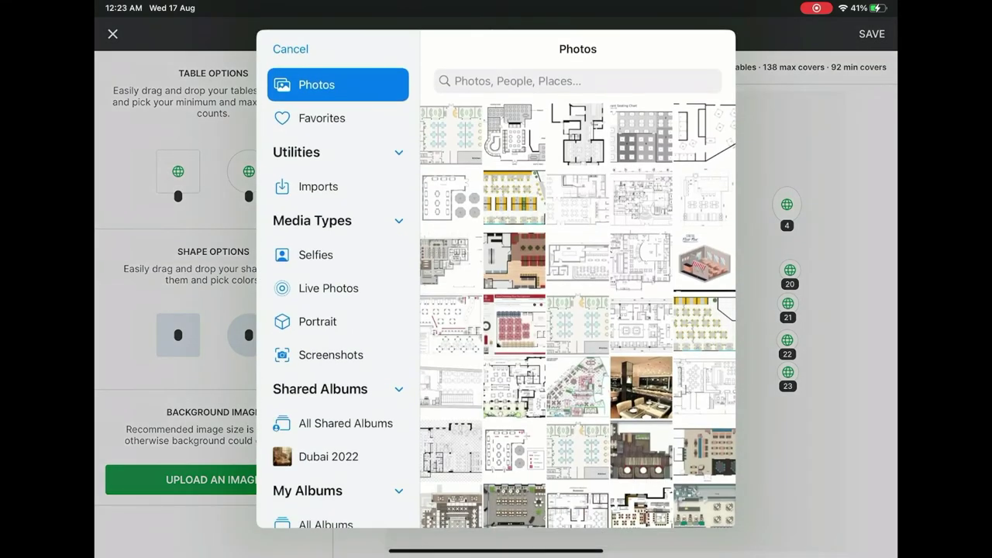
{"action": "left_click", "coordinate": [288, 51]}
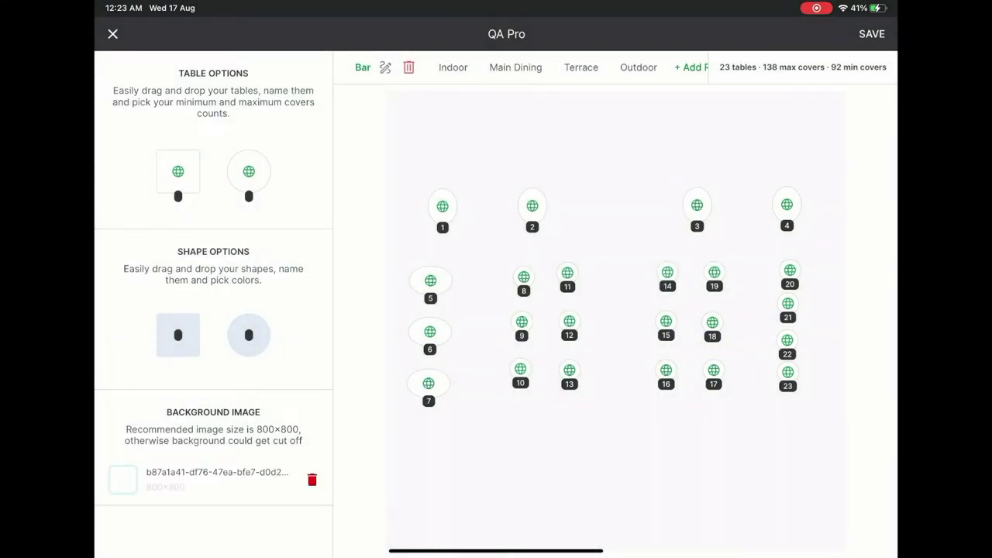
{"action": "left_click_drag", "start_coordinate": [179, 335], "coordinate": [671, 432]}
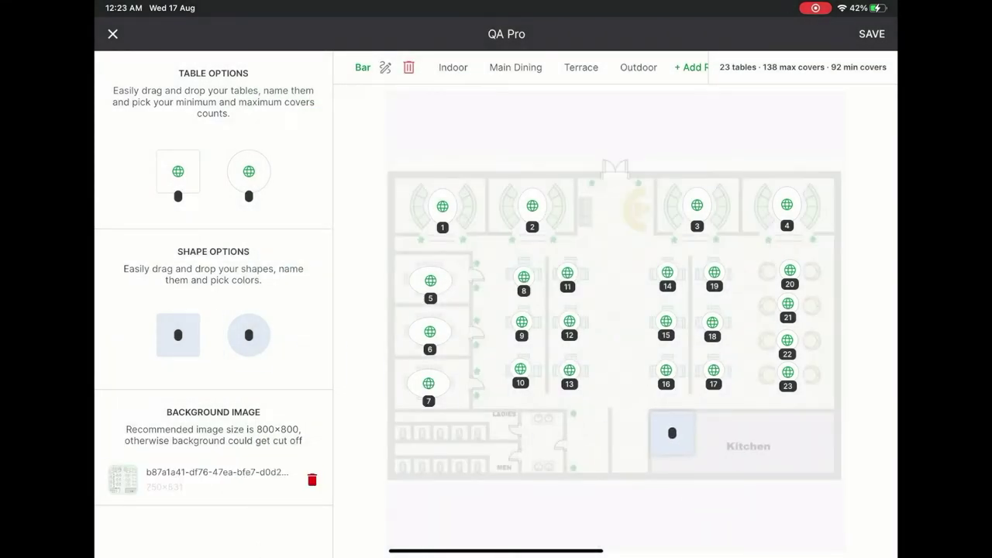
{"action": "left_click", "coordinate": [671, 433]}
{"action": "left_click_drag", "start_coordinate": [694, 465], "coordinate": [837, 483]}
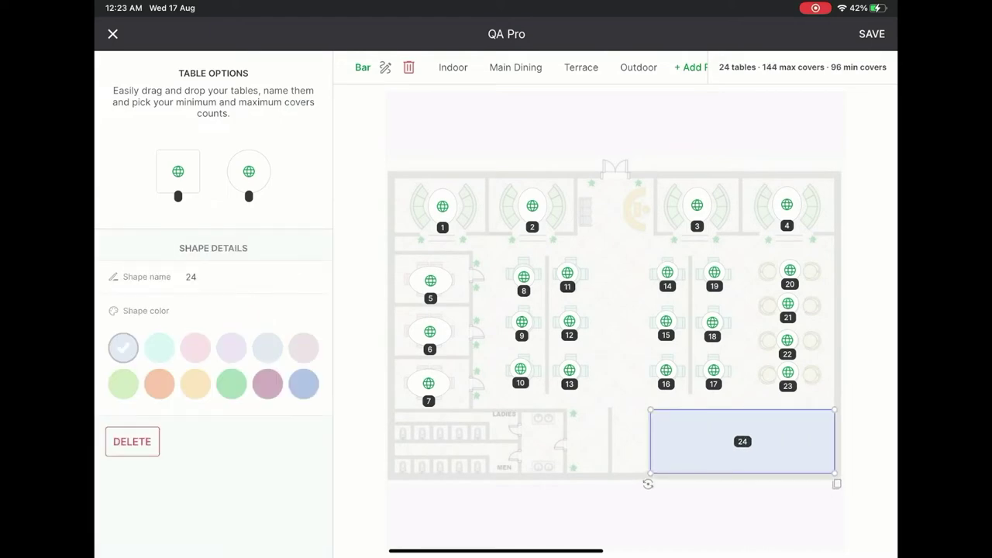
{"action": "left_click", "coordinate": [217, 277]}
{"action": "key", "text": "BackSpace"}
{"action": "key", "text": "BackSpace"}
{"action": "type", "text": "Kitchen"}
{"action": "key", "text": "Return"}
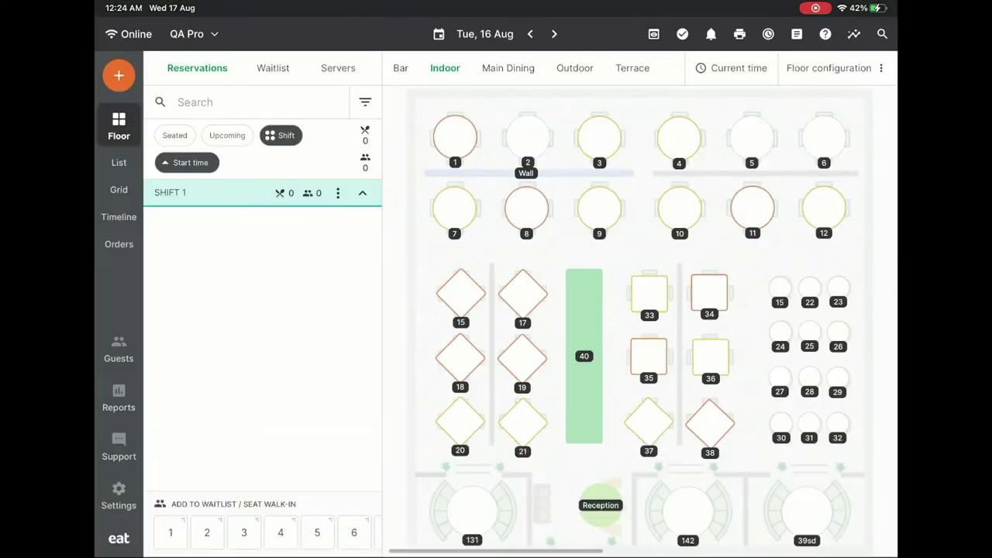
Switch the live floor view to the Bar room.
{"action": "left_click", "coordinate": [400, 68]}
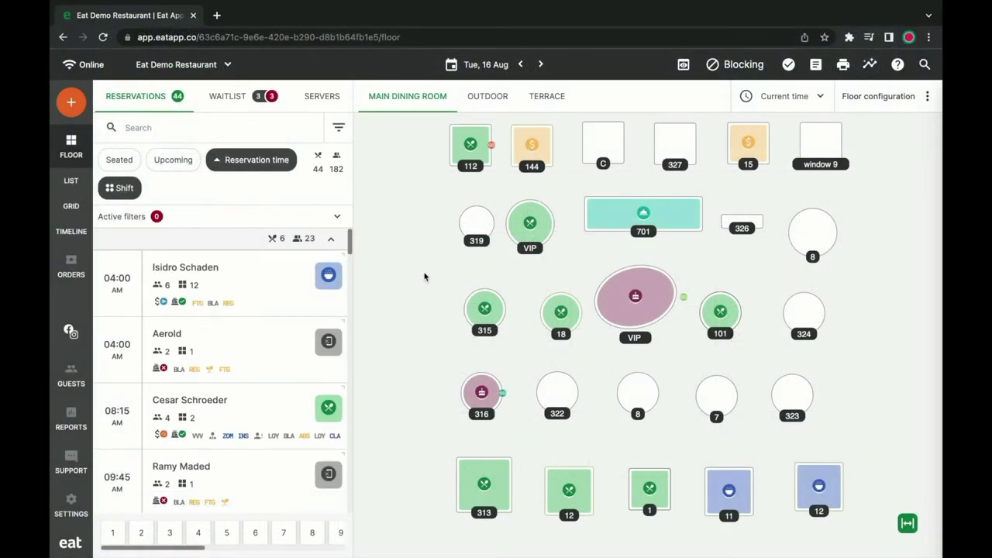
{"action": "left_click", "coordinate": [297, 280]}
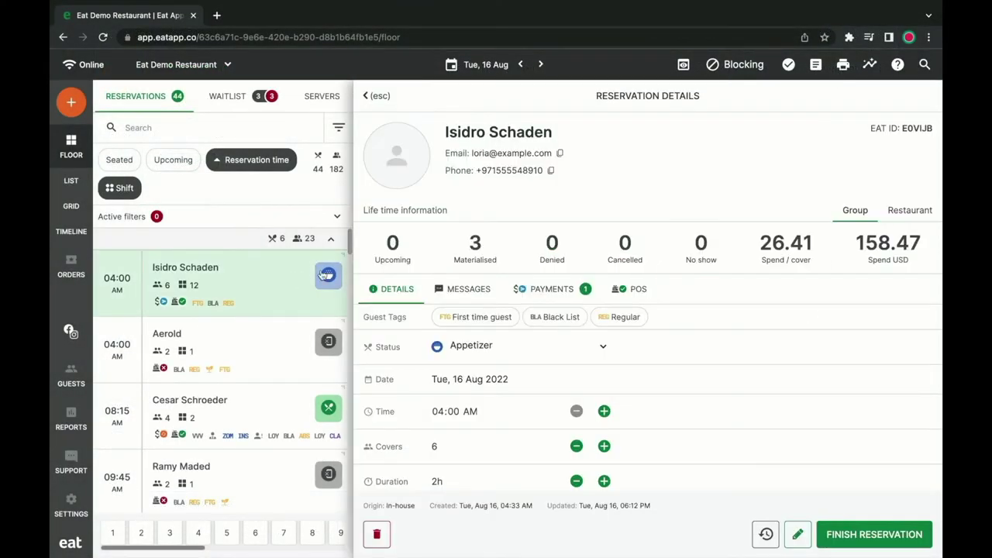
{"action": "left_click", "coordinate": [624, 291]}
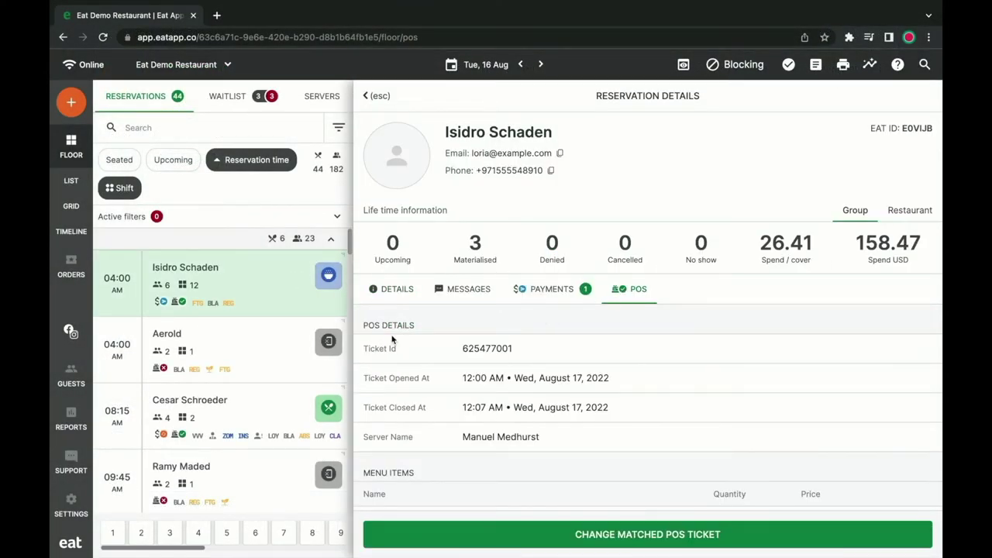
{"action": "scroll", "coordinate": [391, 441], "scroll_direction": "down", "scroll_amount": 3}
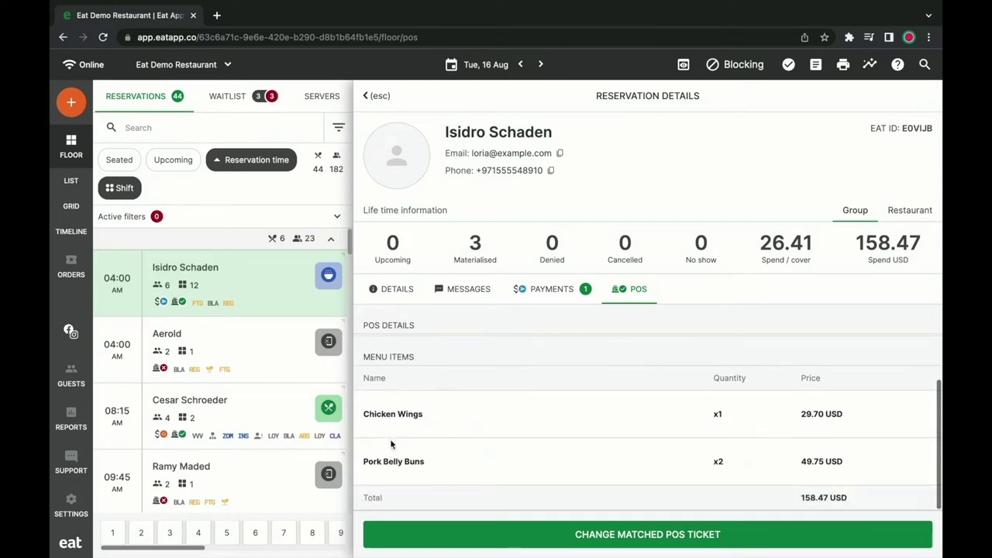
{"action": "left_click", "coordinate": [409, 531]}
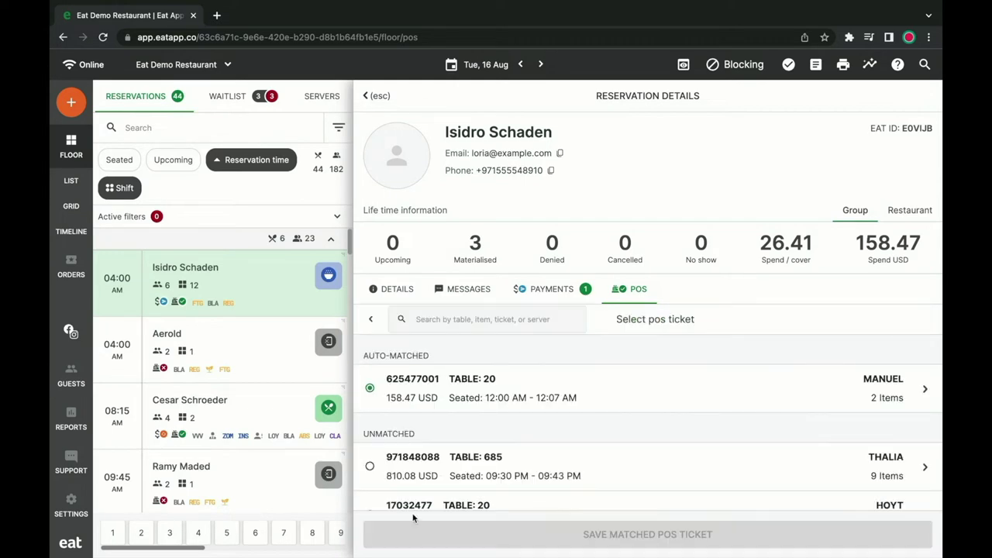
{"action": "scroll", "coordinate": [497, 388], "scroll_direction": "down", "scroll_amount": 1}
{"action": "scroll", "coordinate": [495, 411], "scroll_direction": "down", "scroll_amount": 2}
{"action": "scroll", "coordinate": [494, 428], "scroll_direction": "up", "scroll_amount": 1}
{"action": "scroll", "coordinate": [494, 427], "scroll_direction": "up", "scroll_amount": 2}
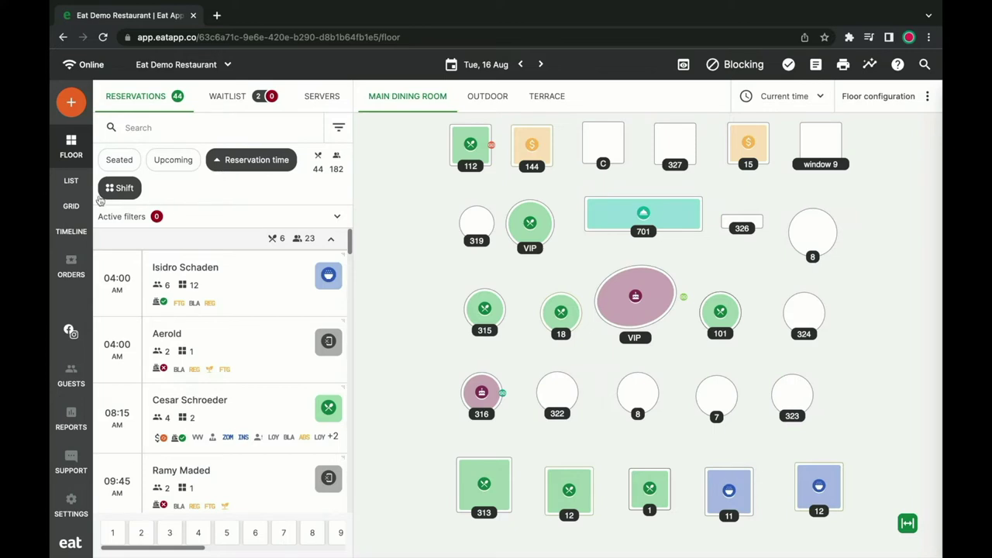
{"action": "left_click", "coordinate": [73, 202]}
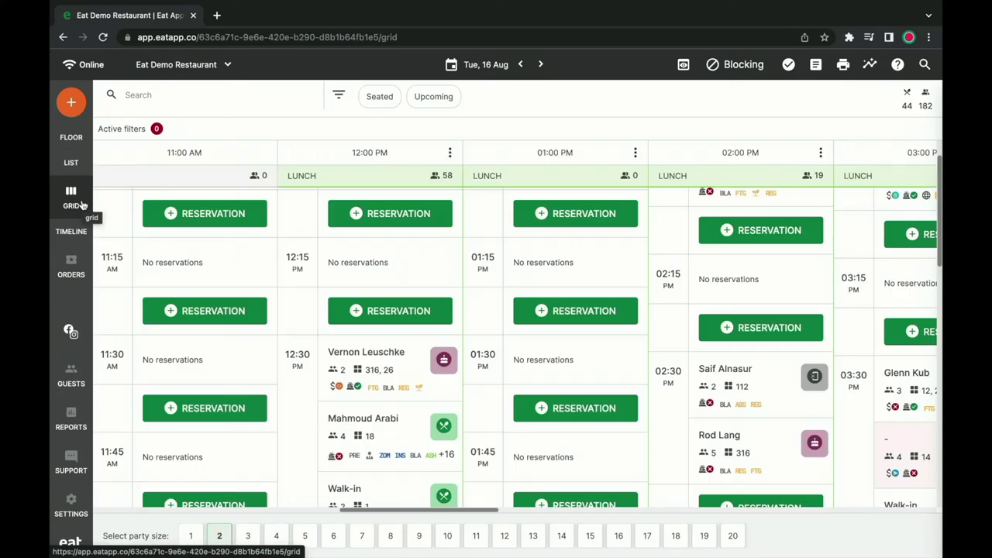
{"action": "scroll", "coordinate": [187, 243], "scroll_direction": "right", "scroll_amount": 2}
{"action": "scroll", "coordinate": [187, 244], "scroll_direction": "right", "scroll_amount": 10}
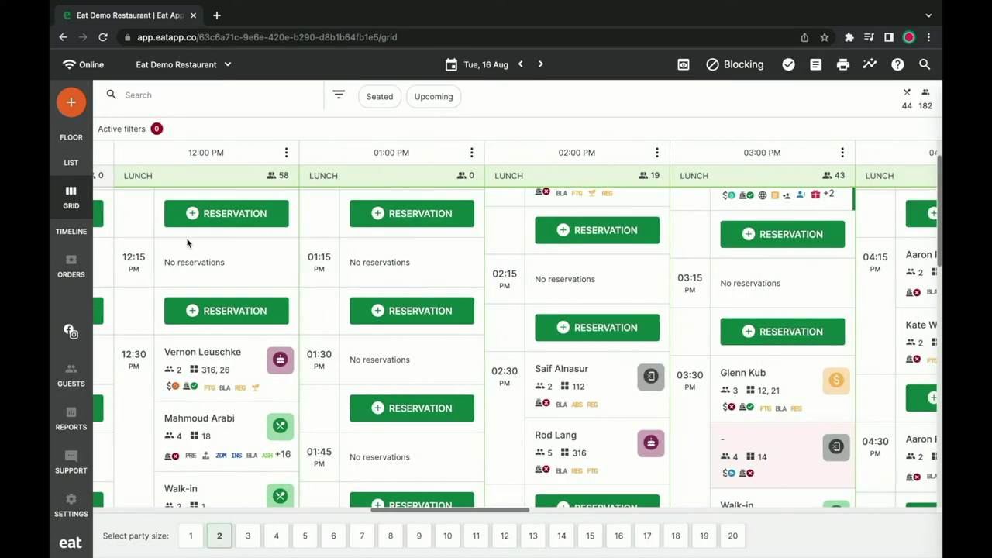
{"action": "scroll", "coordinate": [187, 244], "scroll_direction": "right", "scroll_amount": 6}
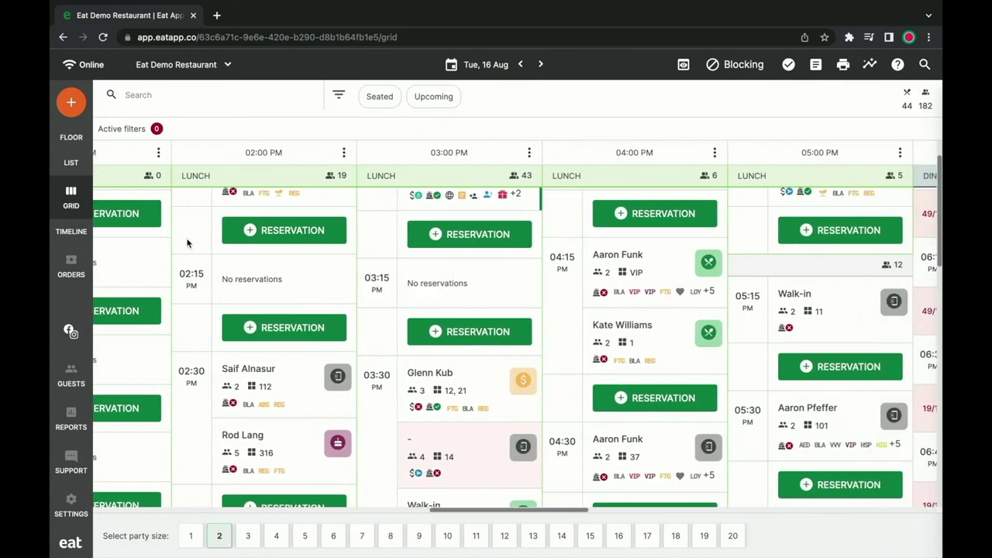
{"action": "scroll", "coordinate": [186, 243], "scroll_direction": "down", "scroll_amount": 5}
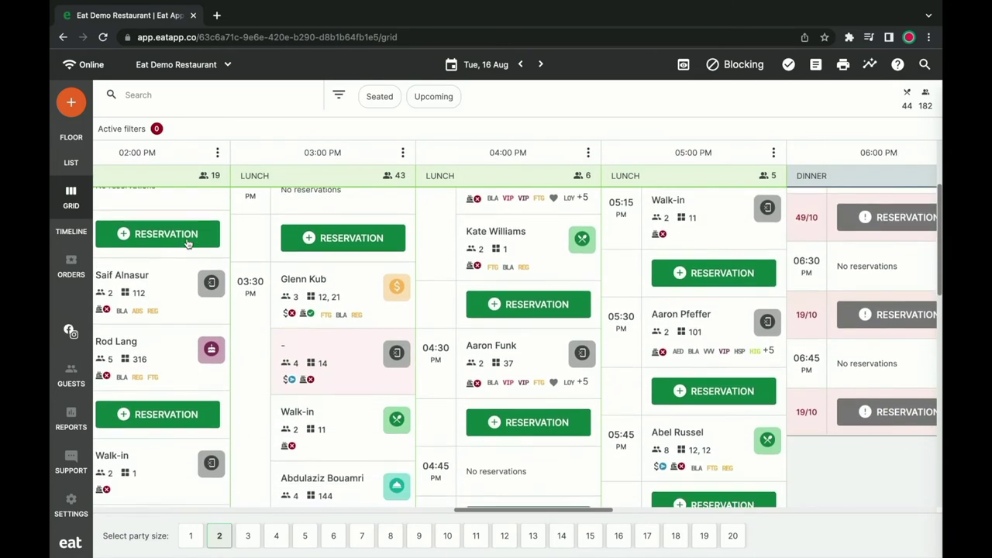
{"action": "scroll", "coordinate": [187, 244], "scroll_direction": "up", "scroll_amount": 7}
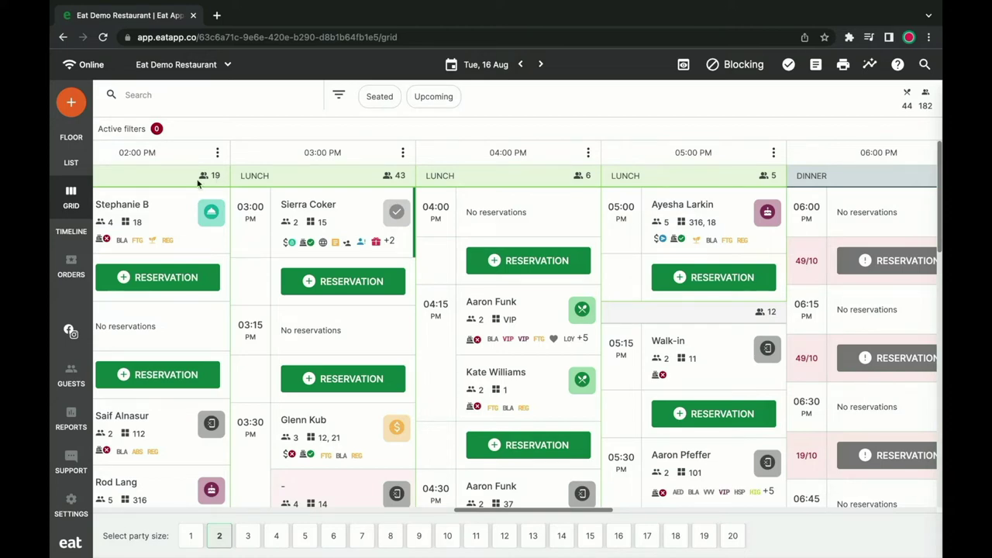
{"action": "left_click", "coordinate": [70, 227]}
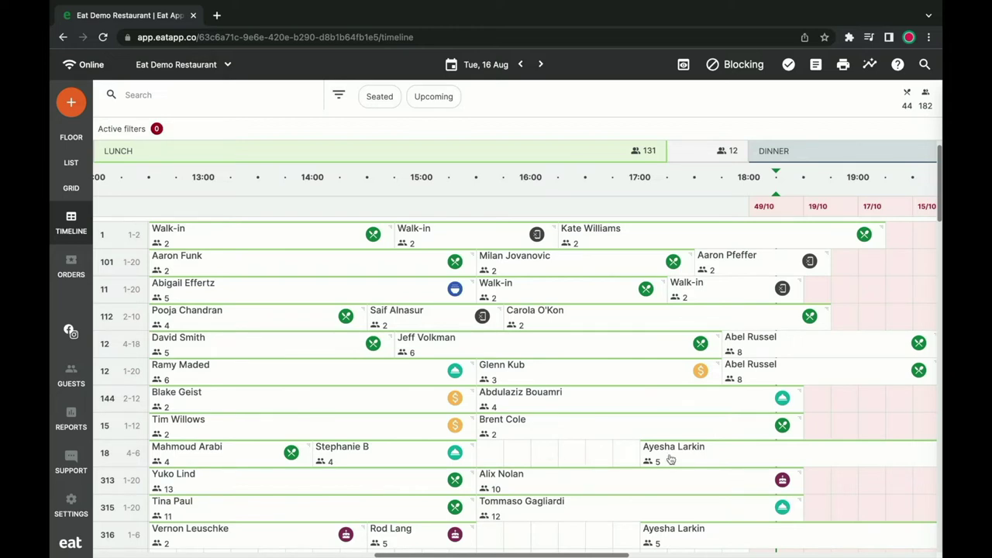
{"action": "left_click", "coordinate": [74, 143]}
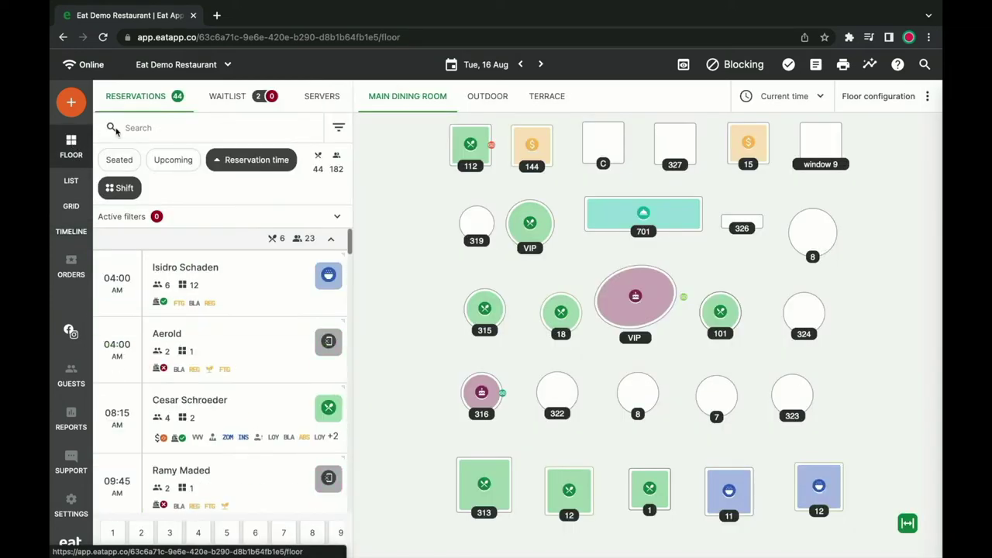
Waitlist the searched guest for 2 covers with a 30-minute quoted wait.
{"action": "left_click", "coordinate": [230, 107]}
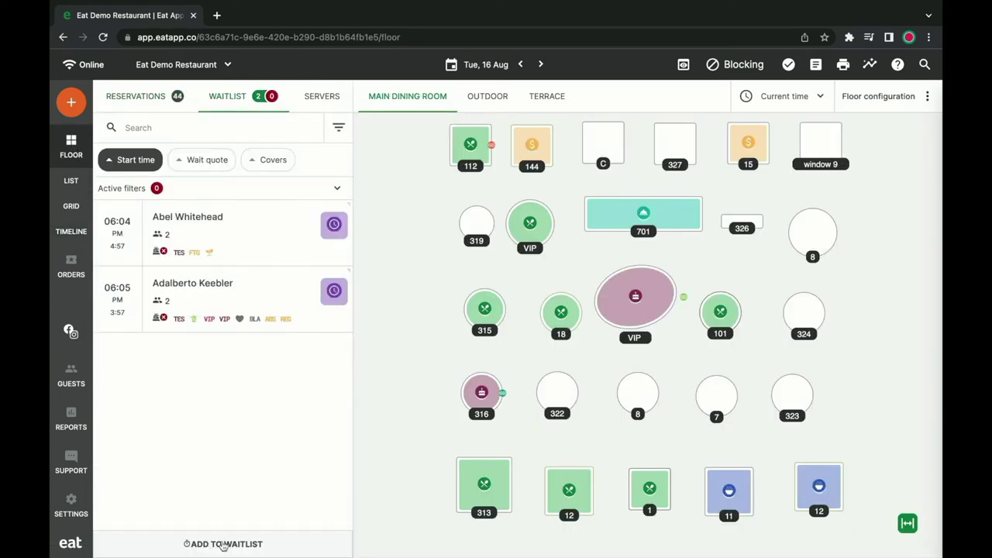
{"action": "left_click", "coordinate": [223, 544]}
{"action": "left_click", "coordinate": [190, 93]}
{"action": "type", "text": "MARTHA"}
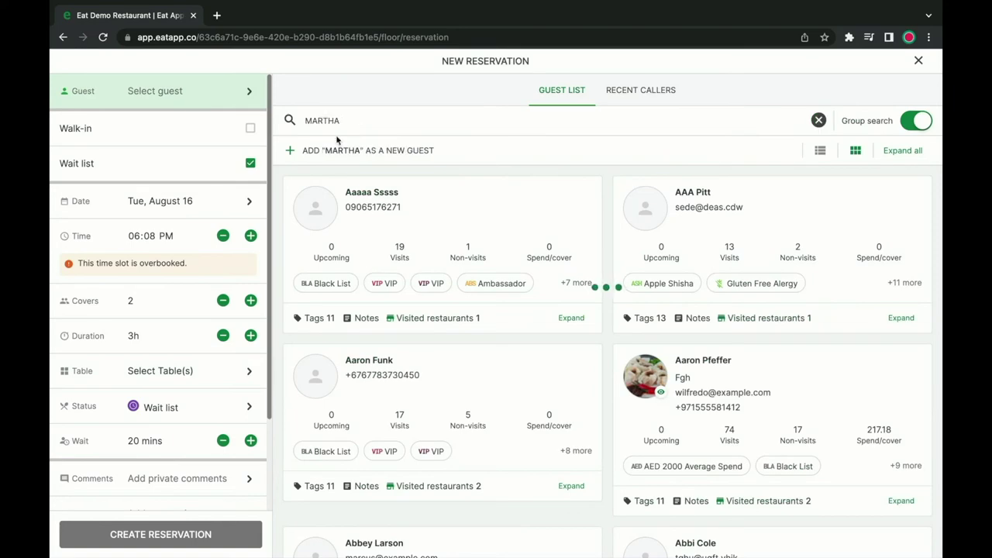
{"action": "left_click", "coordinate": [392, 259]}
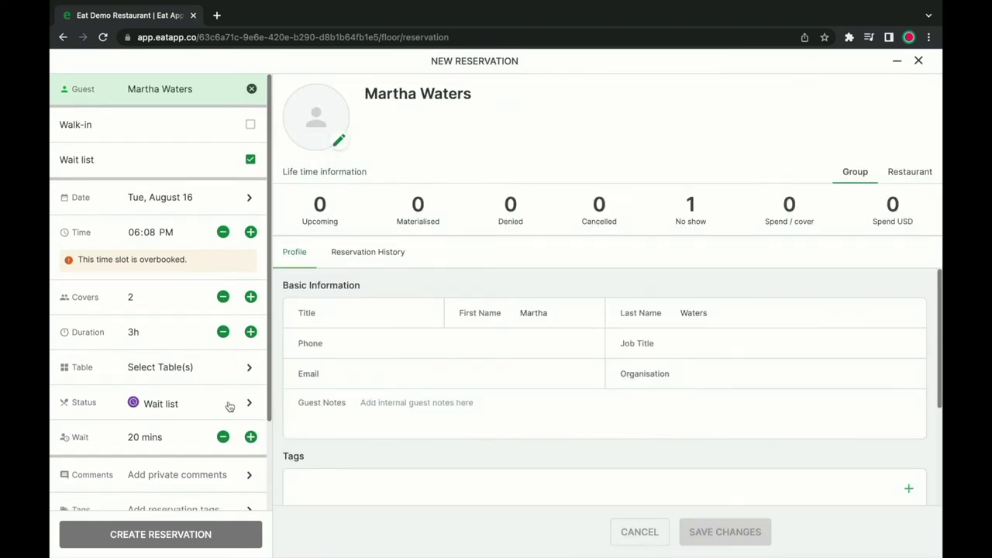
{"action": "left_click", "coordinate": [250, 436]}
{"action": "left_click", "coordinate": [219, 532]}
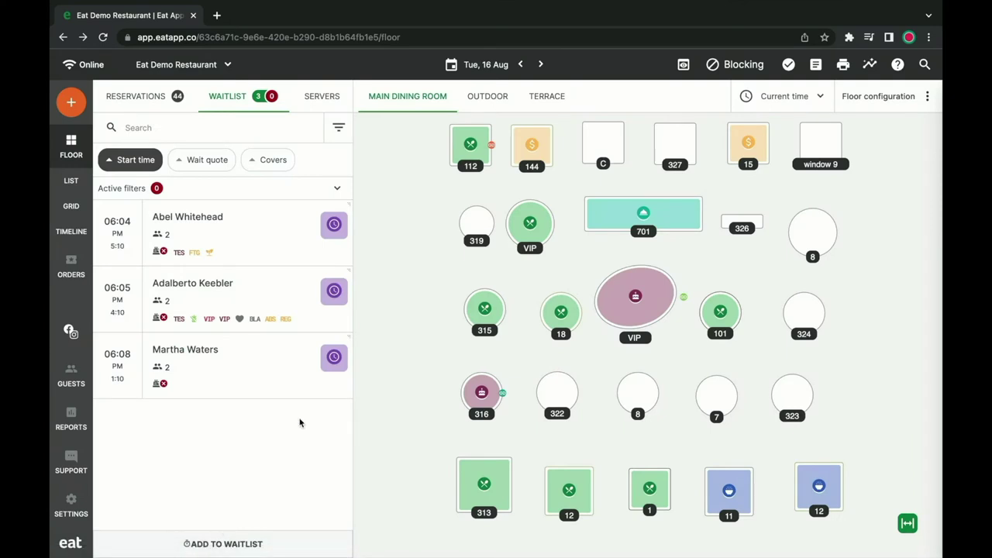
Open the new waitlist entry, review its messages, and close it.
{"action": "left_click", "coordinate": [267, 364]}
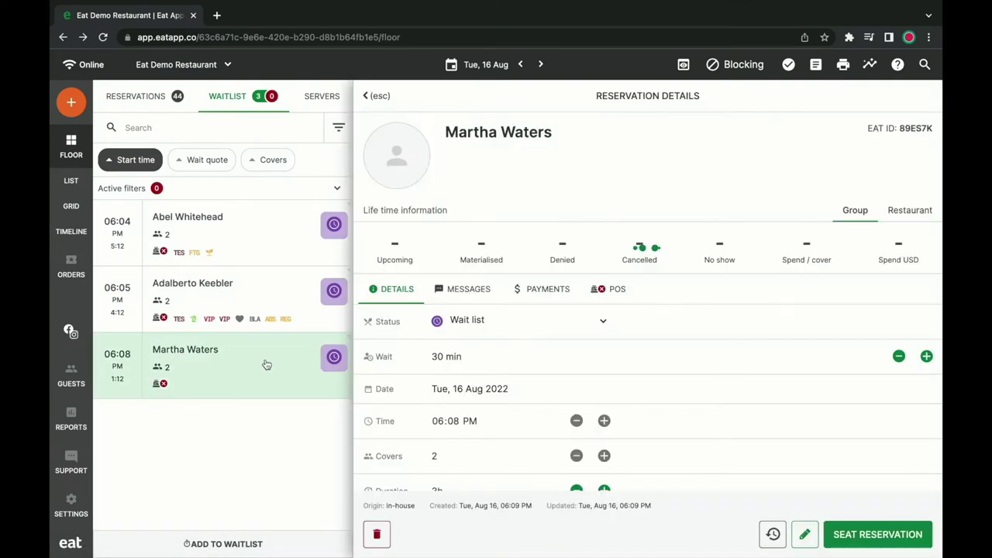
{"action": "left_click", "coordinate": [459, 299]}
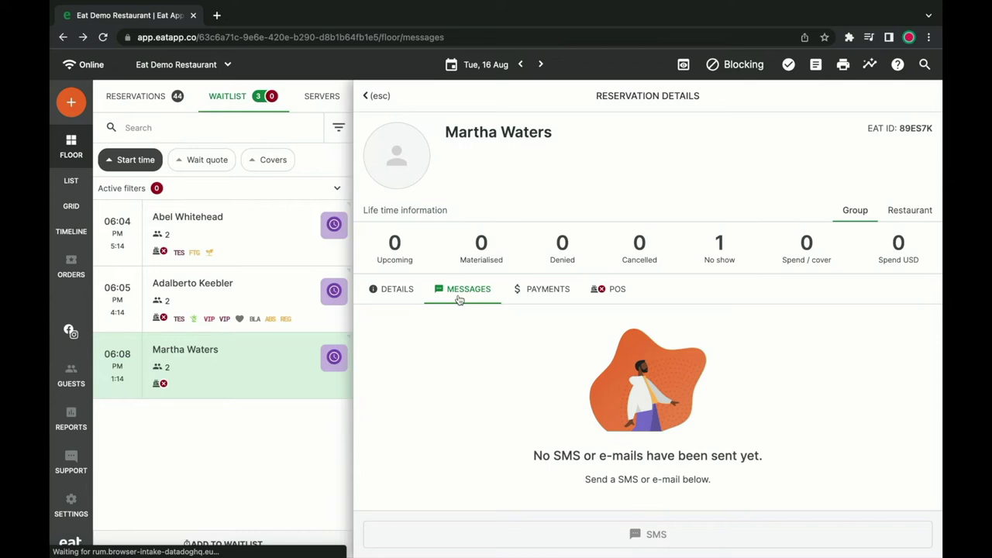
{"action": "key", "text": "Escape"}
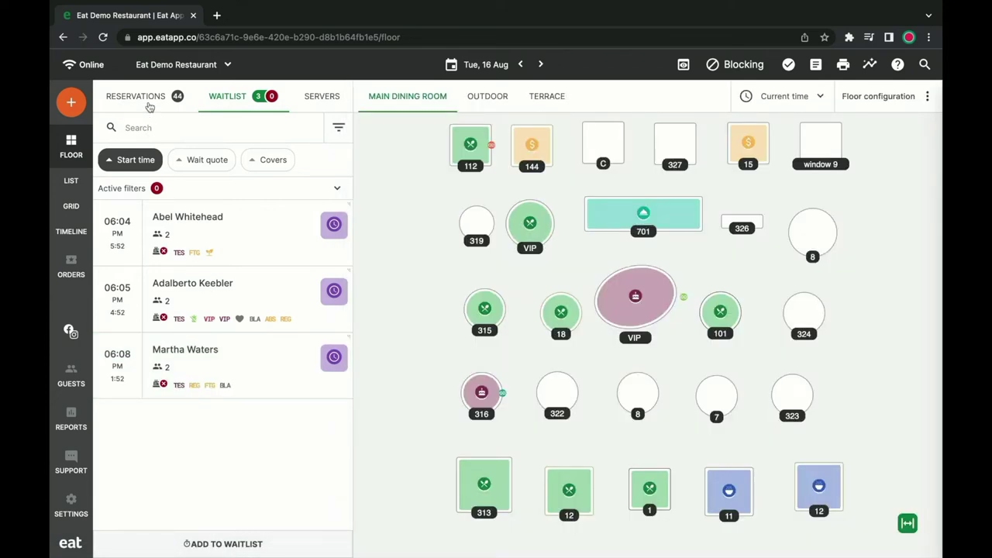
Open the 04:00 AM six-cover reservation, check its Messages tab, then reopen its details.
{"action": "left_click", "coordinate": [147, 102]}
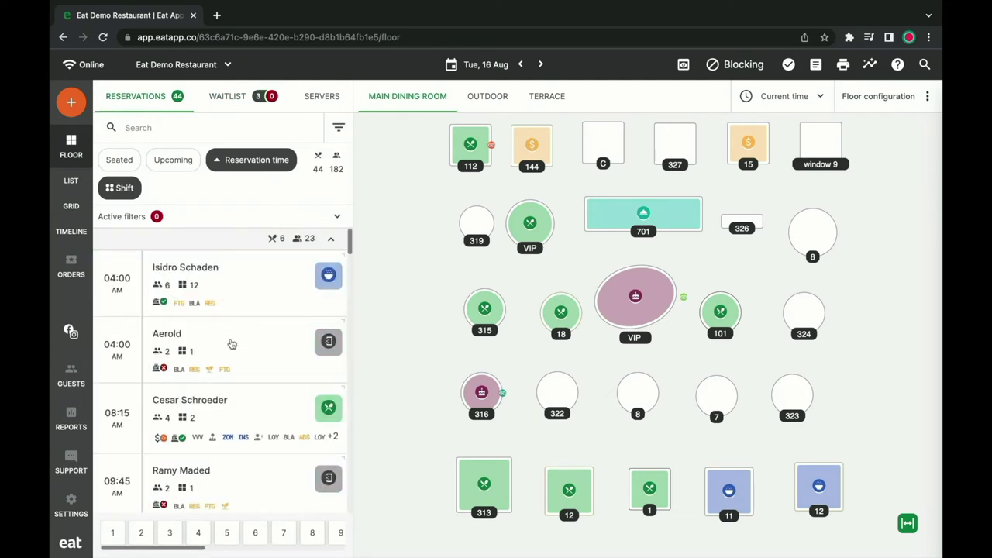
{"action": "scroll", "coordinate": [231, 344], "scroll_direction": "down", "scroll_amount": 5}
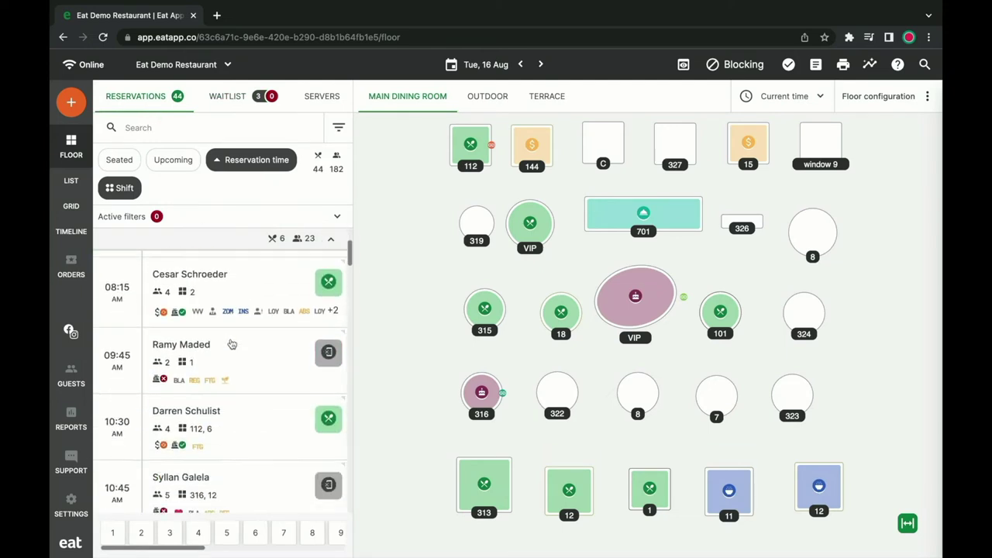
{"action": "scroll", "coordinate": [232, 343], "scroll_direction": "up", "scroll_amount": 5}
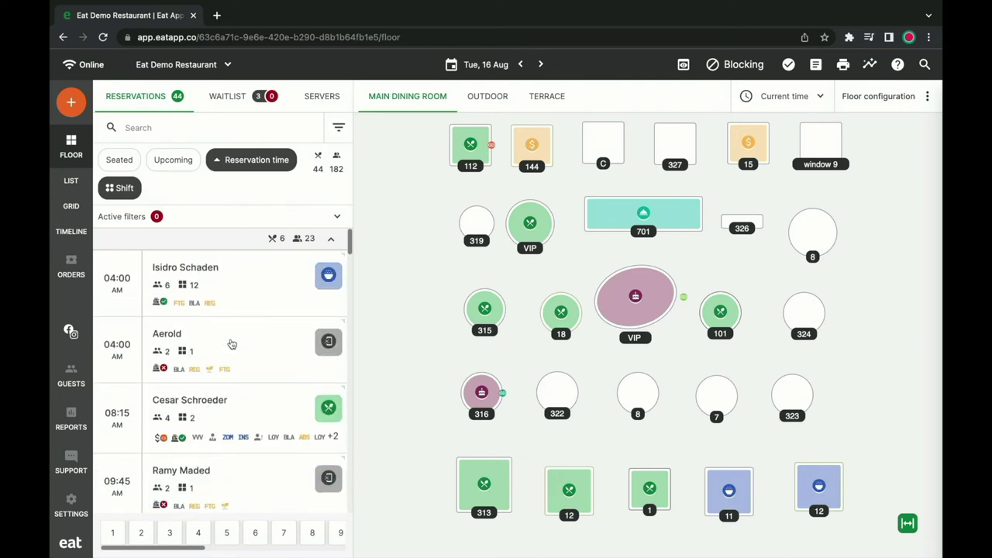
{"action": "left_click", "coordinate": [232, 290]}
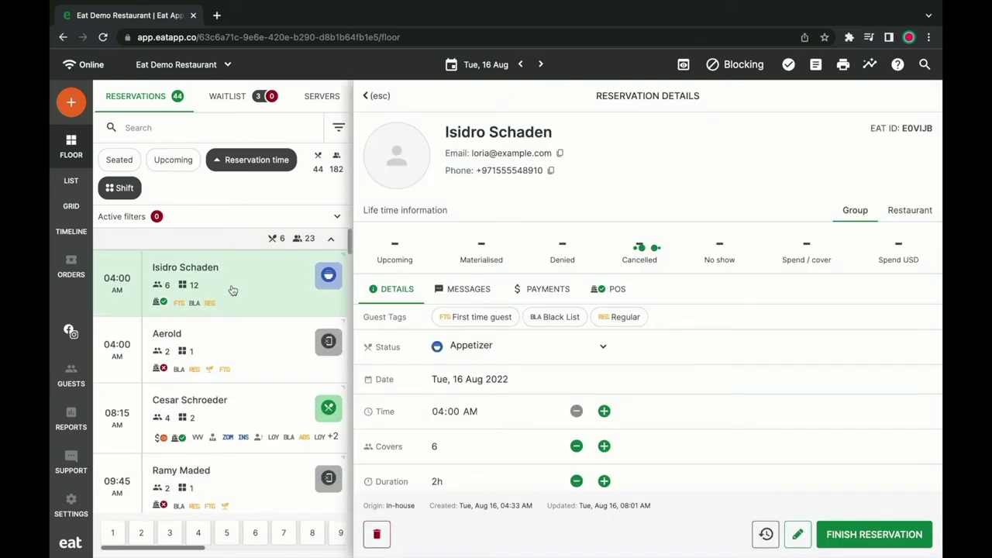
{"action": "left_click", "coordinate": [469, 298]}
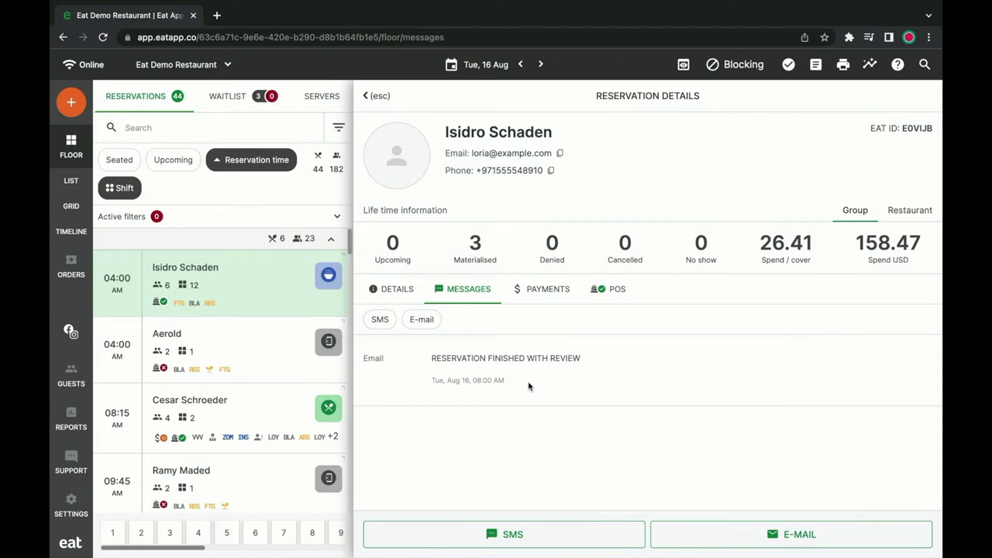
{"action": "left_click", "coordinate": [246, 286]}
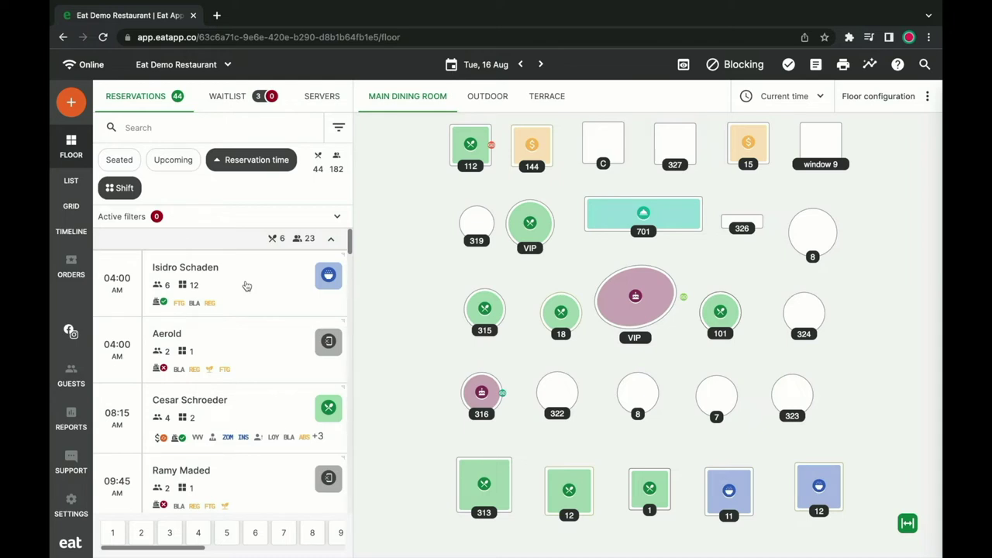
{"action": "left_click", "coordinate": [245, 285]}
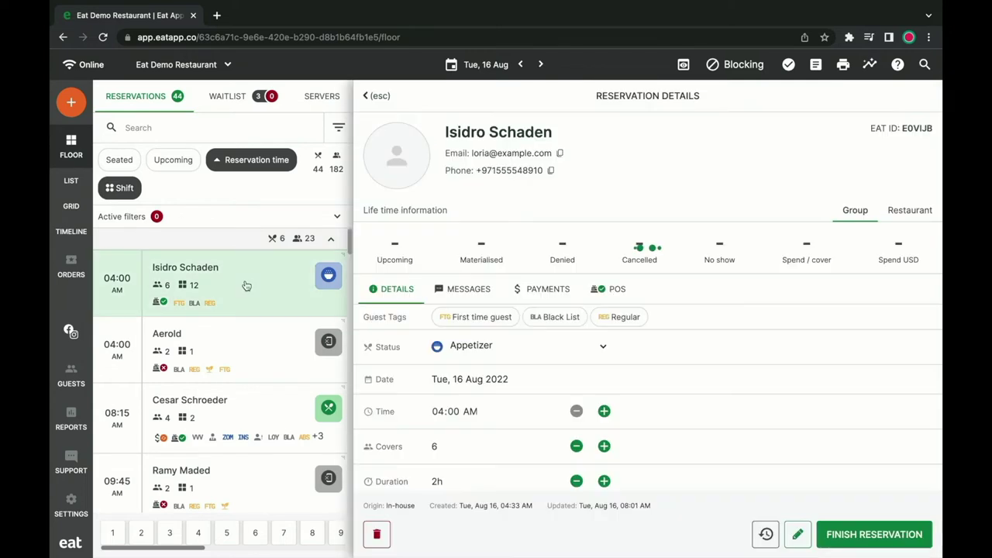
Start a new payment on the reservation's Payments tab described as 'Anniversary Cake'.
{"action": "left_click", "coordinate": [519, 289]}
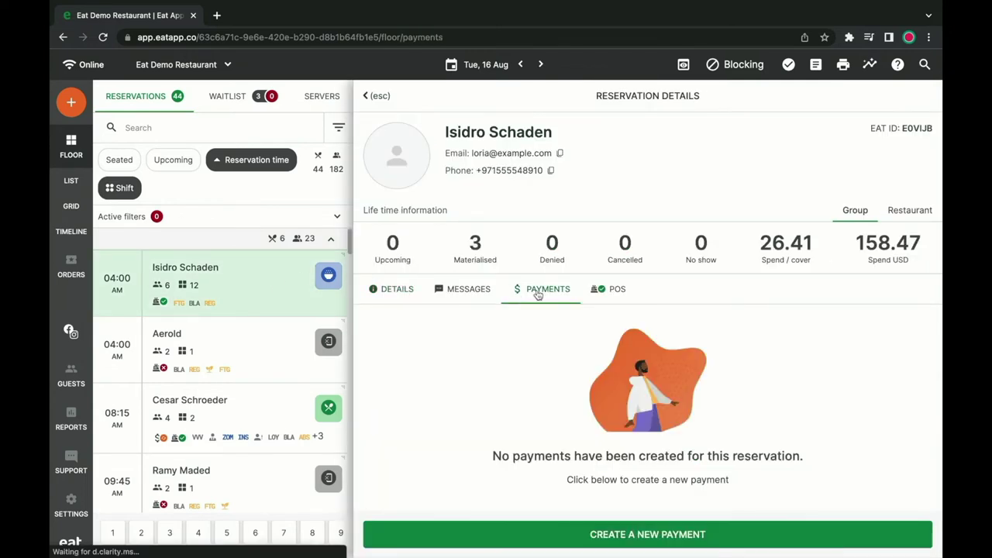
{"action": "left_click", "coordinate": [606, 535]}
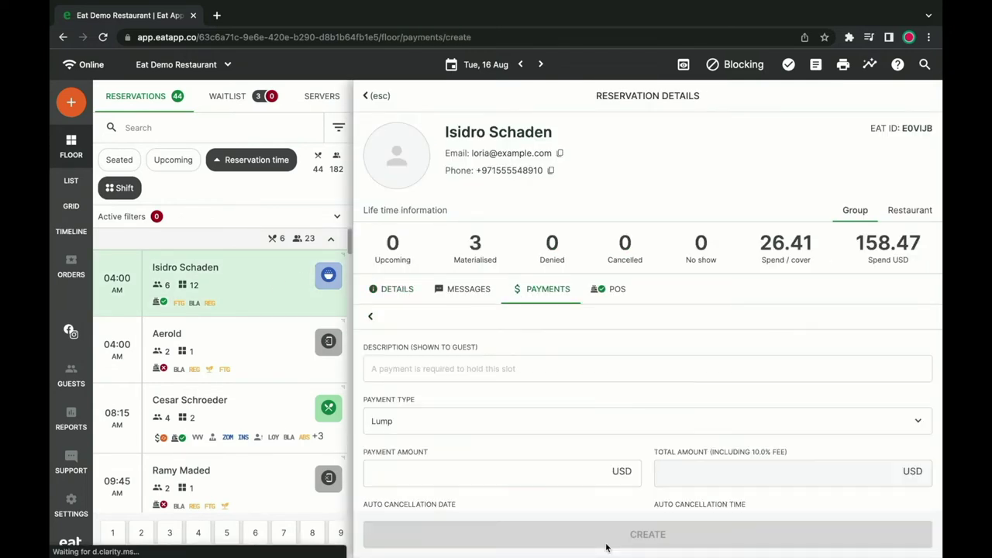
{"action": "left_click", "coordinate": [506, 364]}
{"action": "type", "text": "Anniversary Cake"}
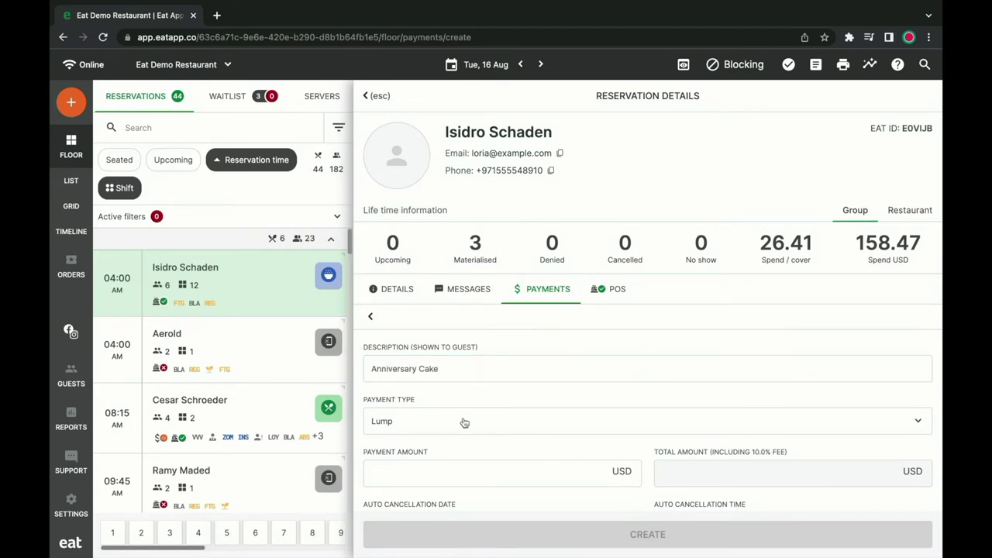
Make it a Lump payment of 25 USD with Authorization charge type and create it.
{"action": "left_click", "coordinate": [463, 420]}
{"action": "left_click", "coordinate": [451, 454]}
{"action": "left_click", "coordinate": [449, 470]}
{"action": "type", "text": "25"}
{"action": "scroll", "coordinate": [586, 459], "scroll_direction": "down", "scroll_amount": 4}
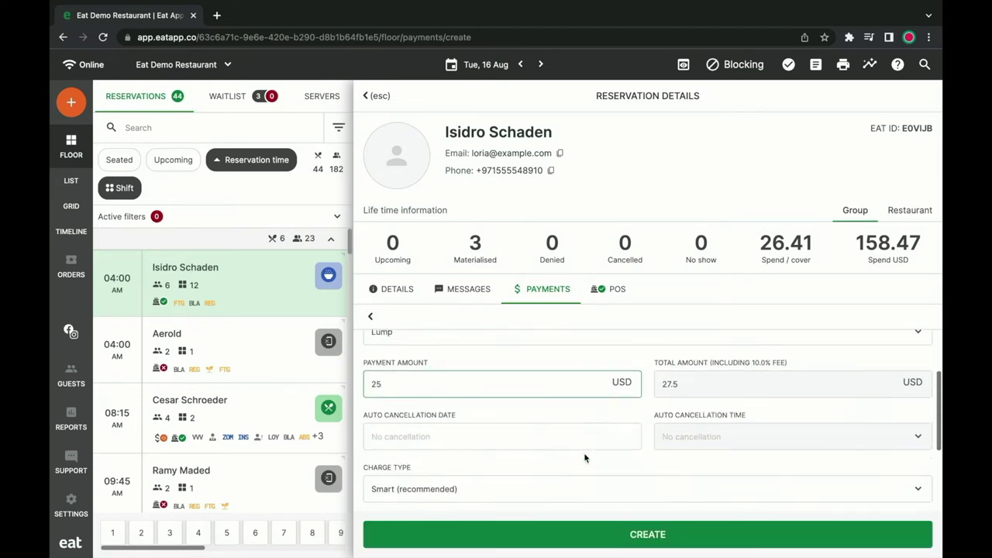
{"action": "left_click", "coordinate": [570, 424]}
{"action": "left_click", "coordinate": [552, 467]}
{"action": "scroll", "coordinate": [553, 465], "scroll_direction": "down", "scroll_amount": 1}
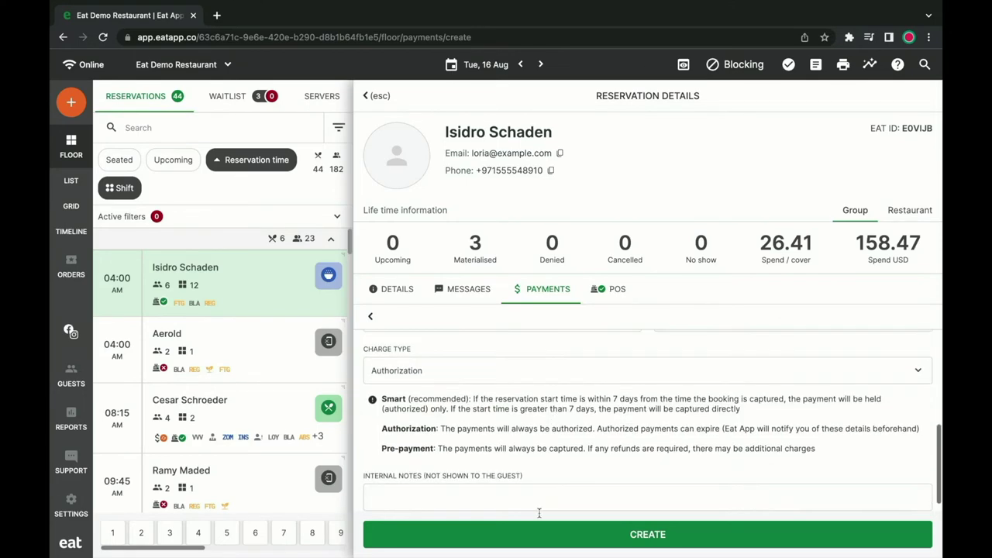
{"action": "left_click", "coordinate": [564, 540]}
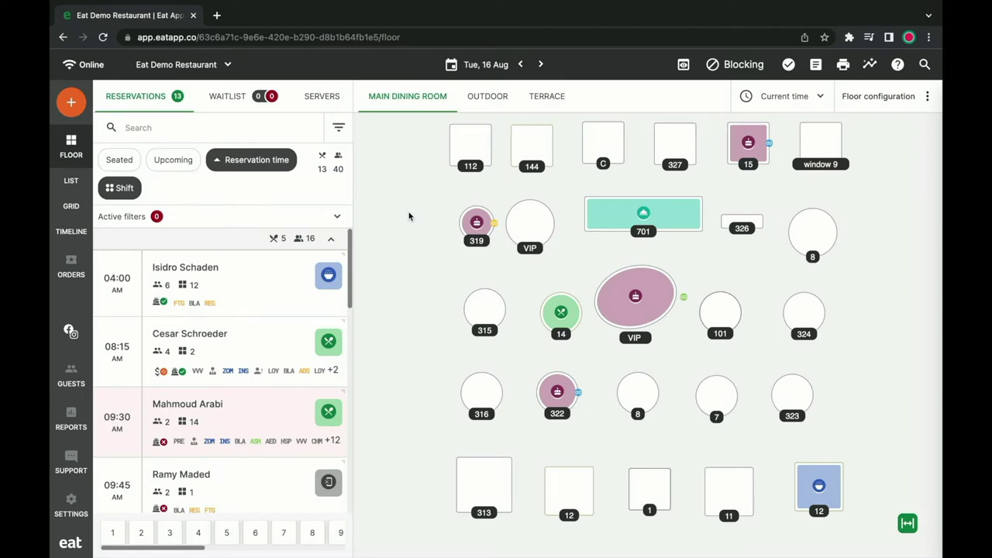
Review the 09:30 AM reservation's details, then close them.
{"action": "left_click", "coordinate": [210, 426]}
{"action": "scroll", "coordinate": [448, 356], "scroll_direction": "down", "scroll_amount": 2}
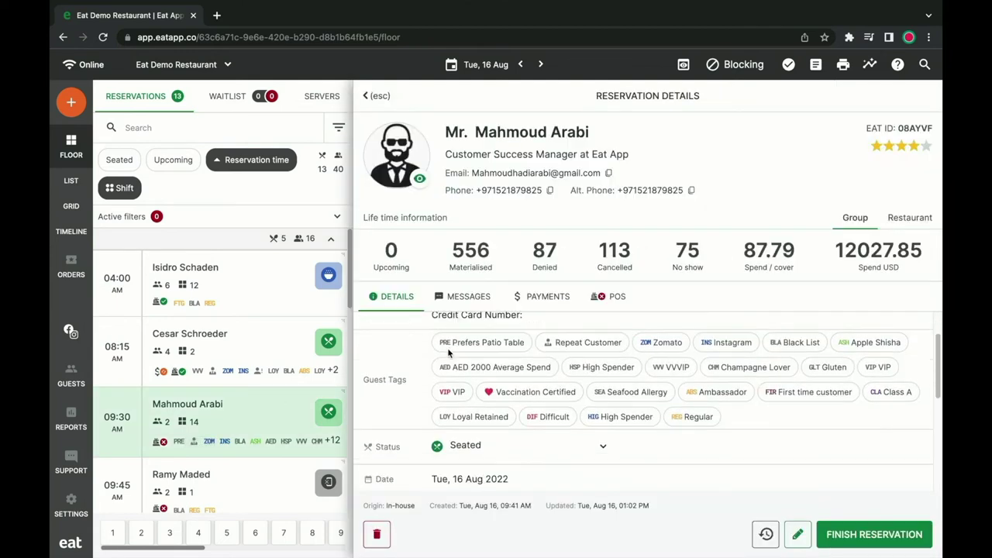
{"action": "scroll", "coordinate": [448, 356], "scroll_direction": "down", "scroll_amount": 3}
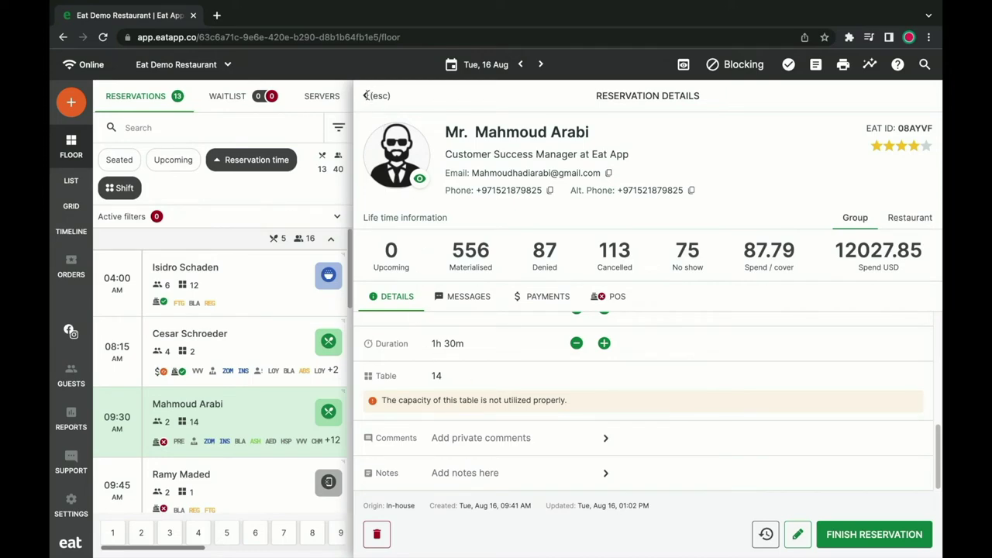
{"action": "left_click", "coordinate": [368, 97]}
Browse the reservations in Grid and Timeline views, then switch to List view.
{"action": "left_click", "coordinate": [85, 214]}
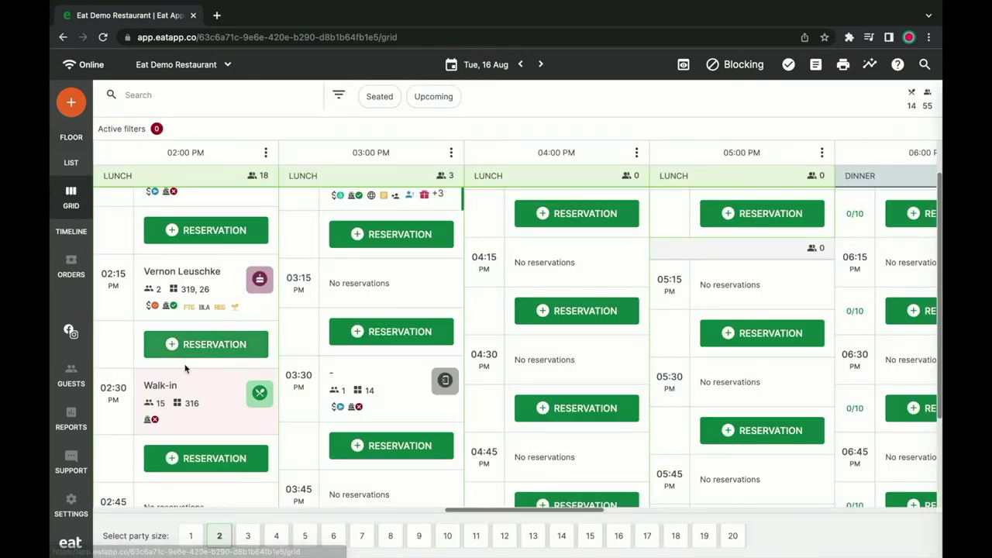
{"action": "left_click", "coordinate": [80, 231]}
{"action": "scroll", "coordinate": [246, 325], "scroll_direction": "down", "scroll_amount": 3}
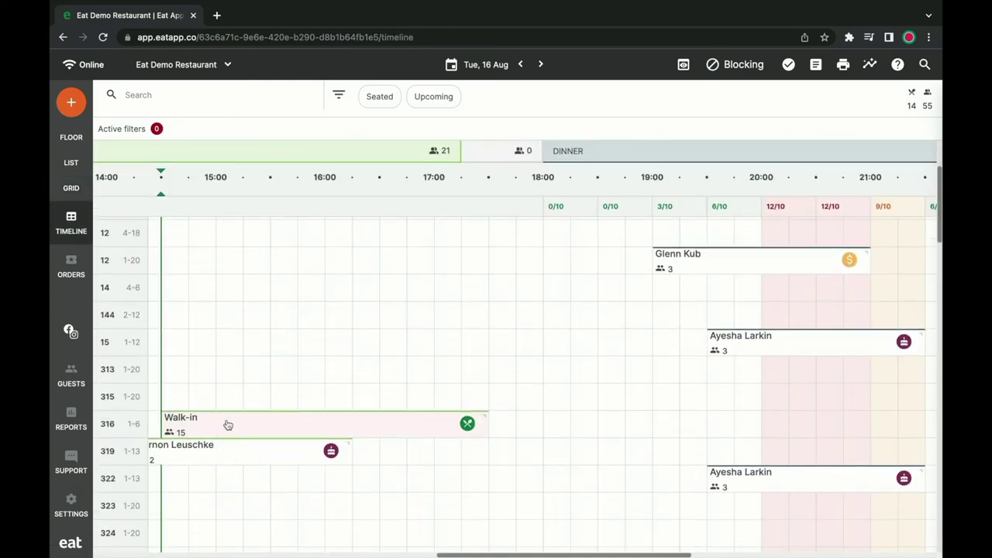
{"action": "key", "text": "l"}
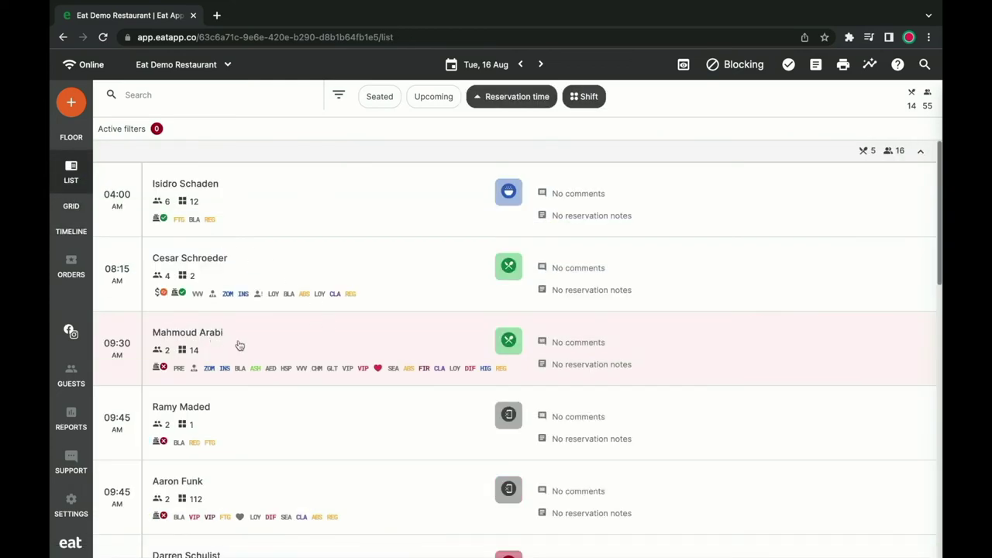
{"action": "scroll", "coordinate": [242, 347], "scroll_direction": "down", "scroll_amount": 5}
Filter the list to Seated reservations, then return to the floor plan.
{"action": "left_click", "coordinate": [339, 95]}
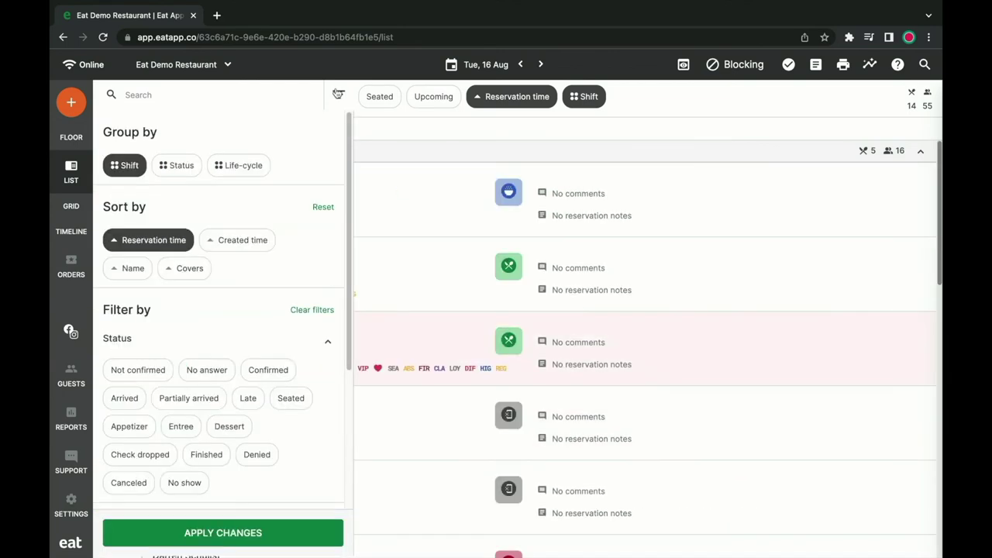
{"action": "left_click", "coordinate": [291, 399]}
{"action": "left_click", "coordinate": [289, 532]}
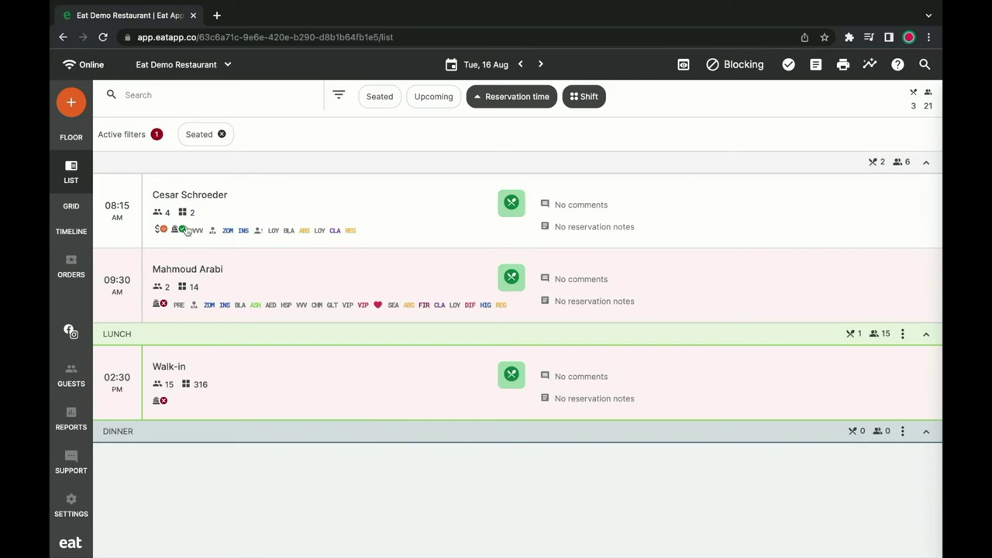
{"action": "left_click", "coordinate": [72, 141]}
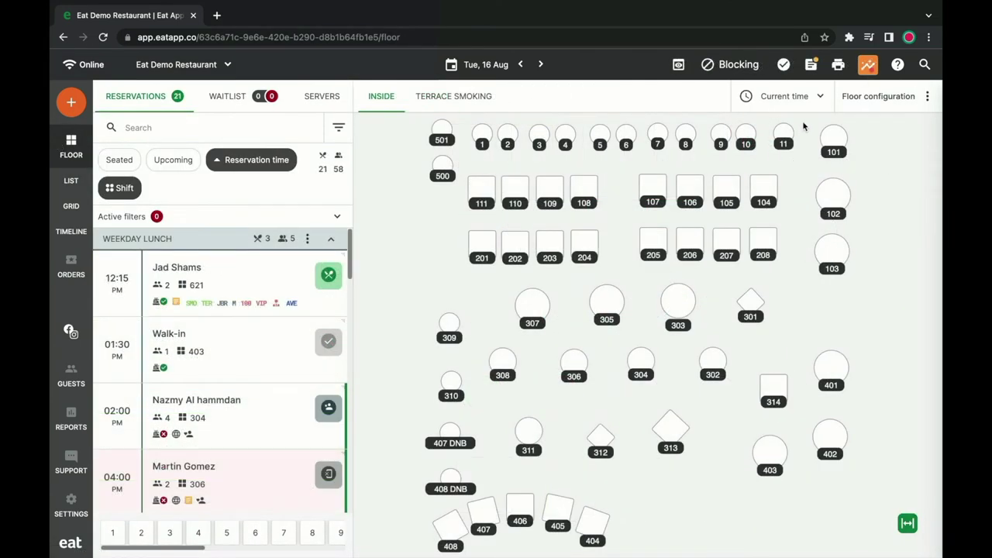
In Operator insights, read the availability insight, then open the 11.65% cancellation-rate insight's details.
{"action": "left_click", "coordinate": [862, 71]}
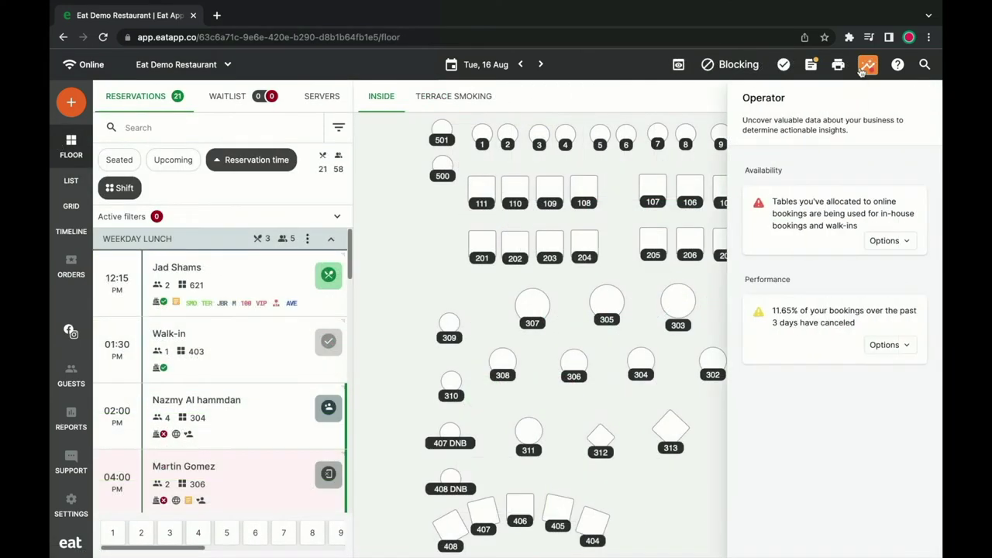
{"action": "left_click", "coordinate": [882, 247]}
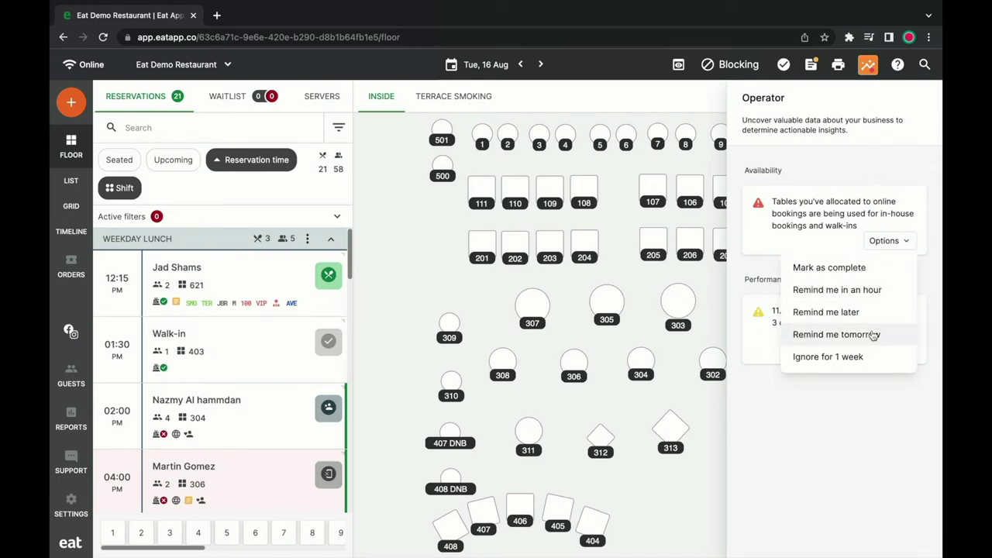
{"action": "left_click", "coordinate": [881, 242]}
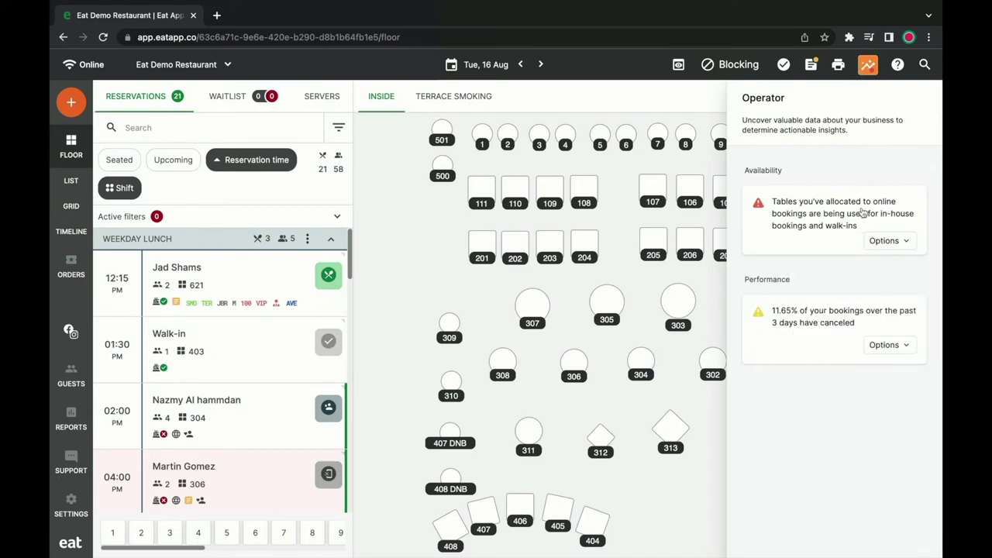
{"action": "left_click", "coordinate": [863, 213]}
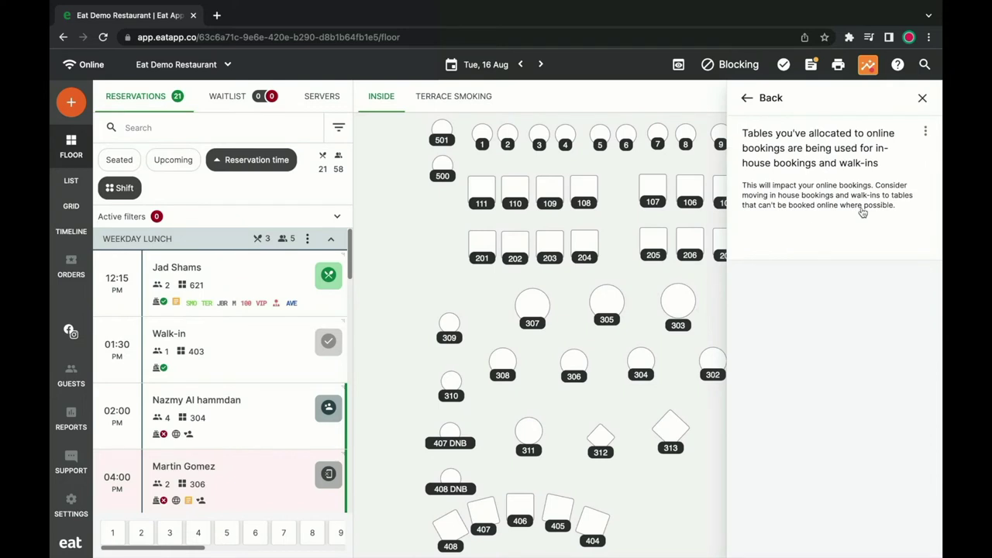
{"action": "left_click", "coordinate": [745, 98]}
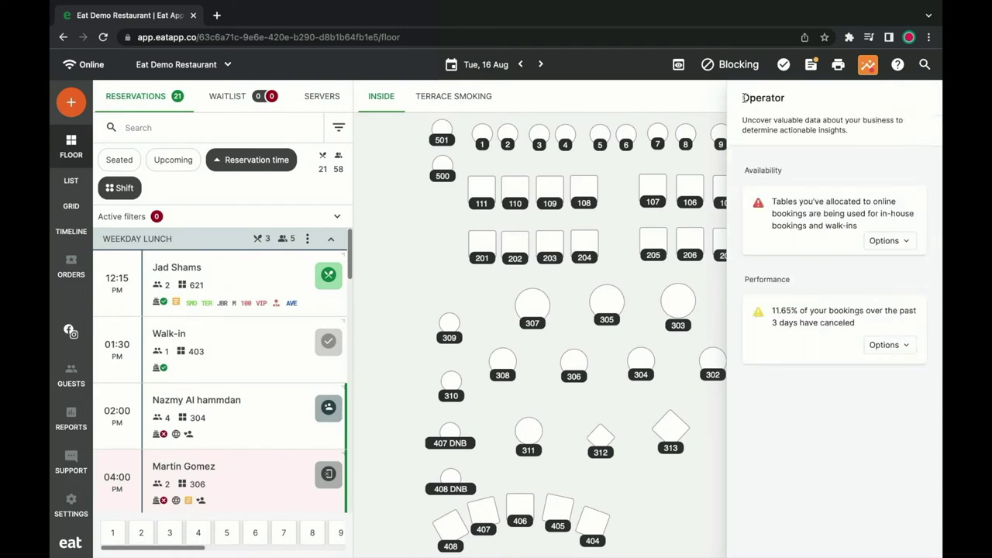
{"action": "left_click", "coordinate": [815, 314]}
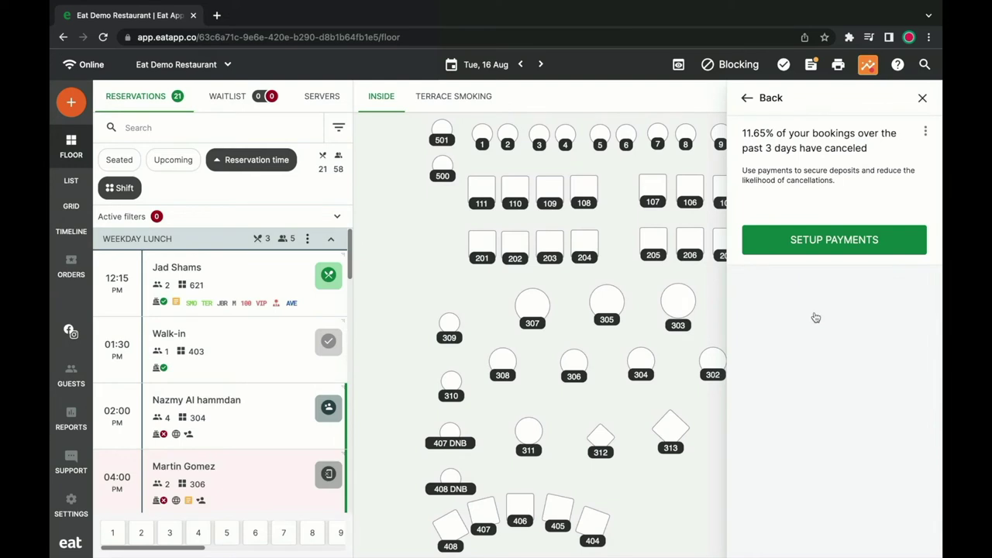
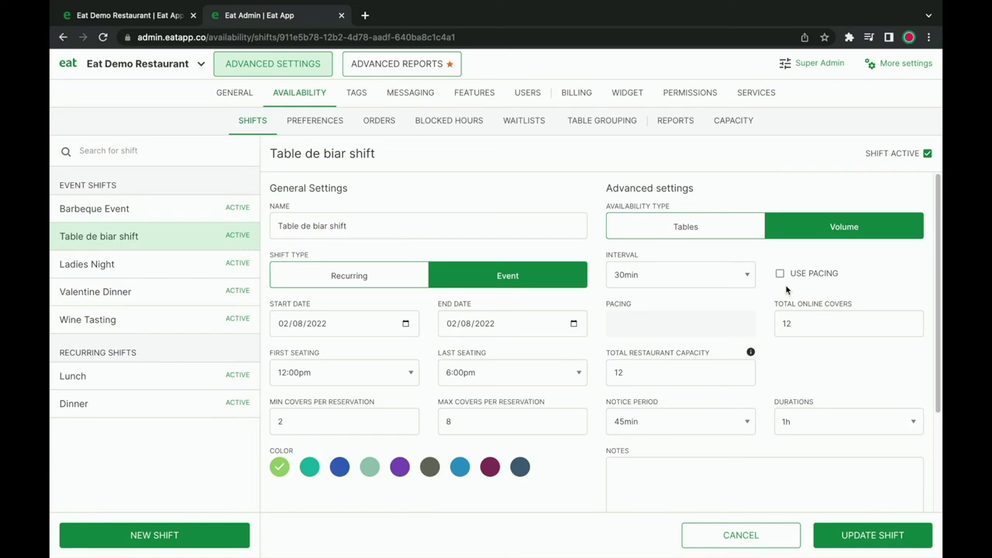
{"action": "scroll", "coordinate": [786, 289], "scroll_direction": "down", "scroll_amount": 2}
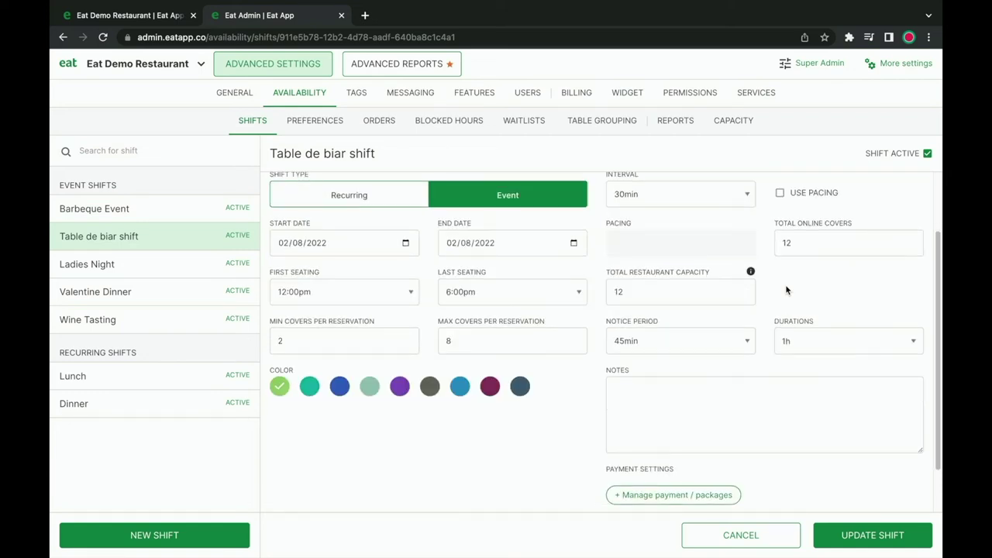
{"action": "left_click", "coordinate": [693, 489]}
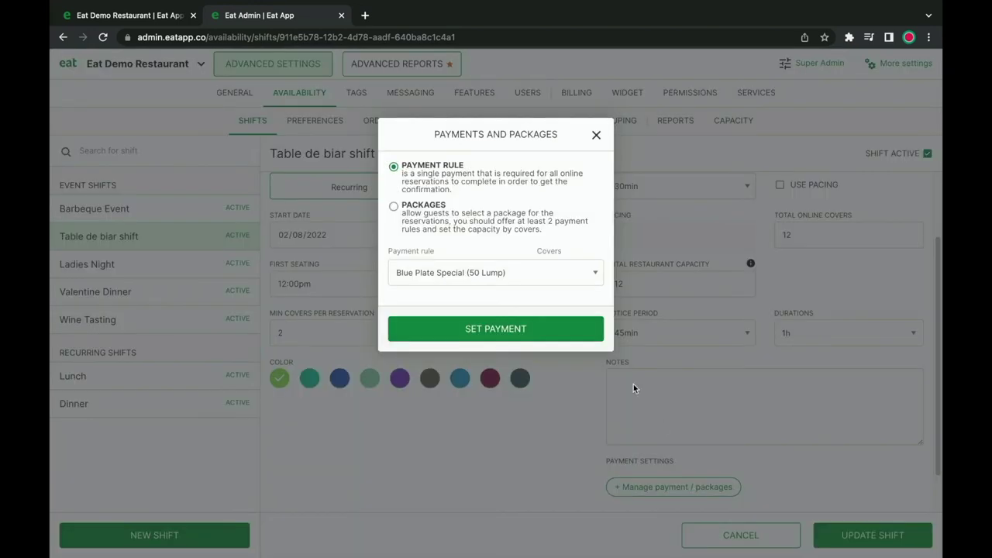
{"action": "left_click", "coordinate": [456, 272]}
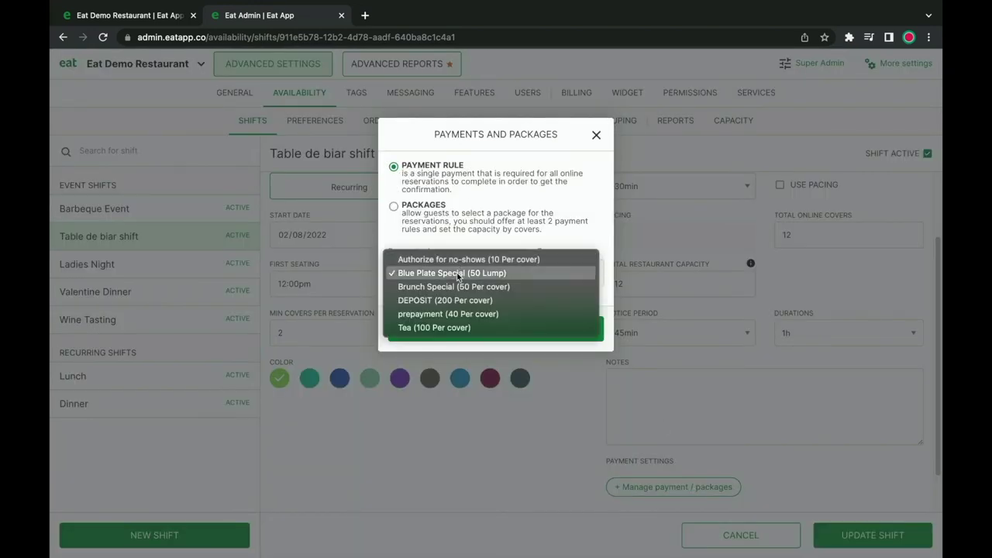
{"action": "left_click", "coordinate": [469, 224]}
{"action": "left_click", "coordinate": [408, 207]}
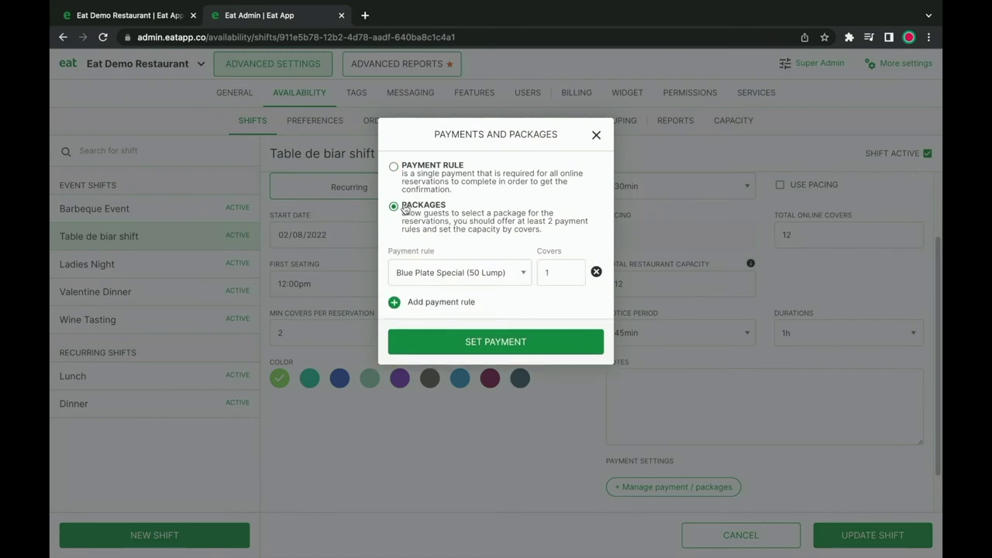
{"action": "left_click", "coordinate": [442, 271]}
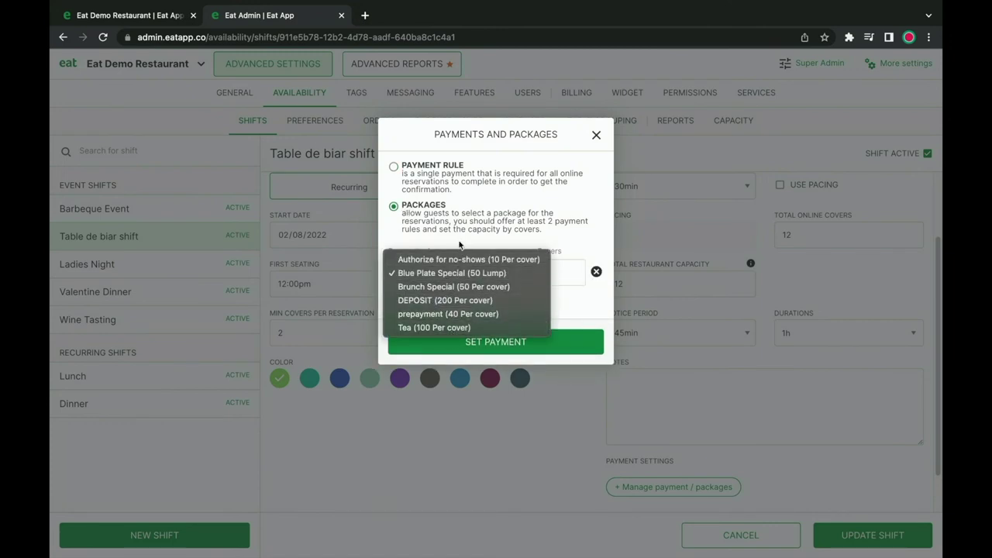
{"action": "left_click", "coordinate": [459, 235]}
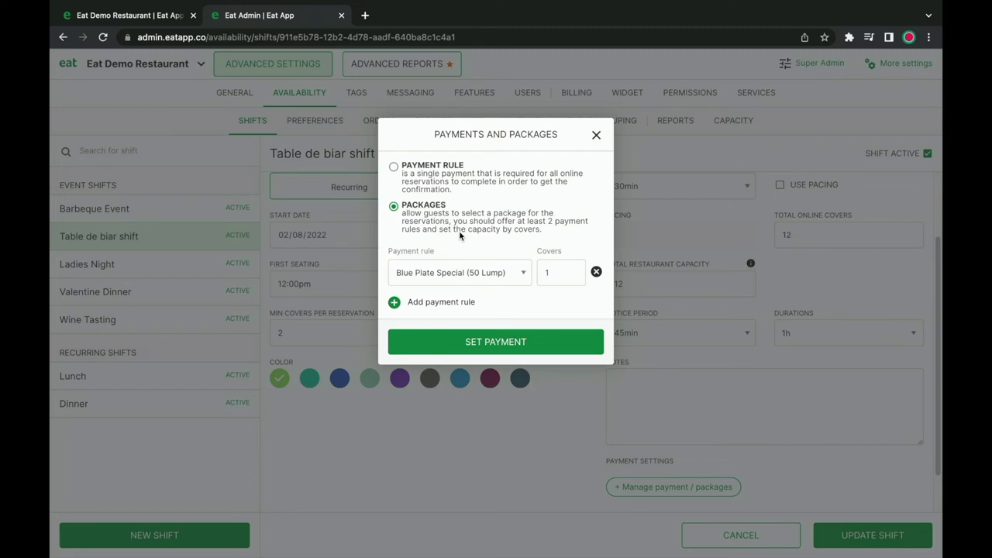
{"action": "left_click", "coordinate": [596, 135]}
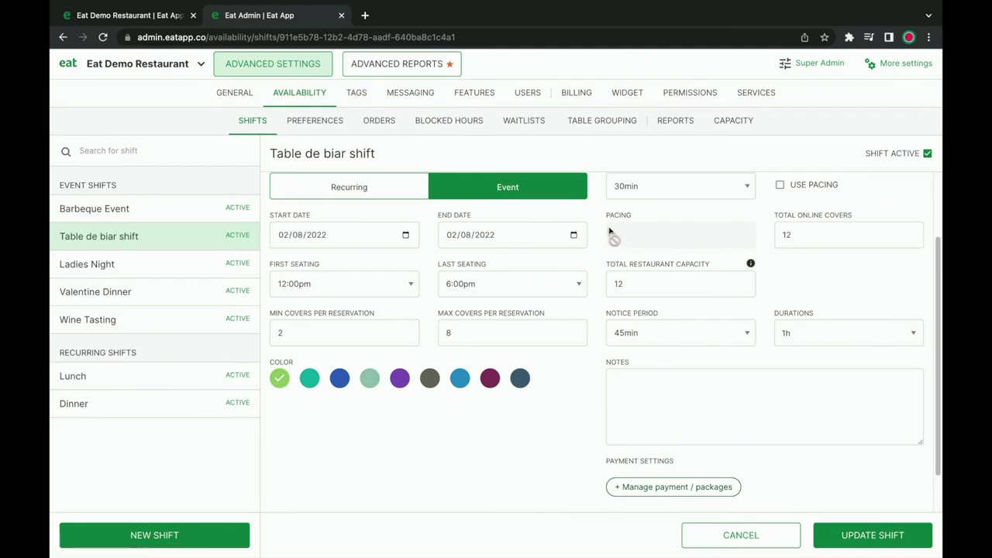
{"action": "left_click", "coordinate": [294, 122]}
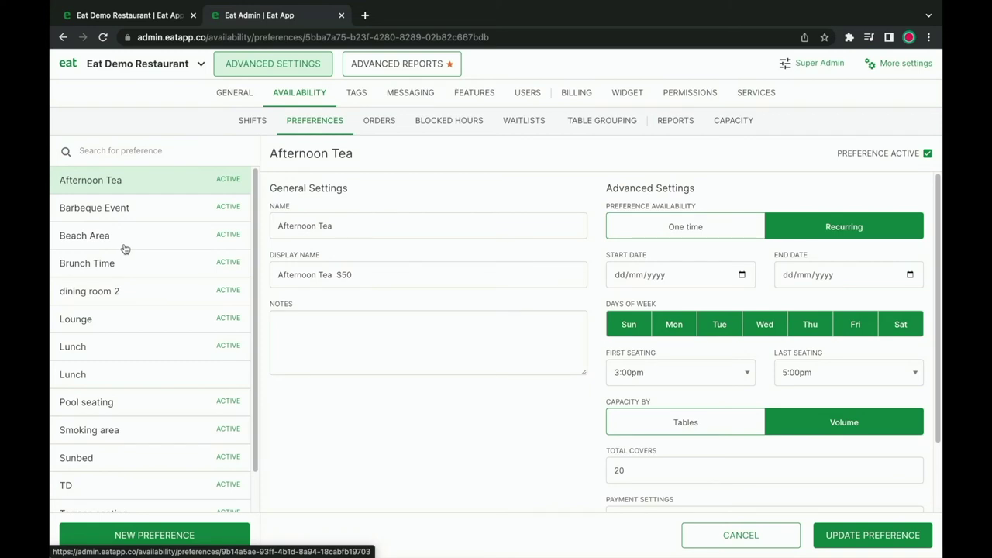
Bring up the Blocked Hours page, which reports no blocked hours currently active.
{"action": "left_click", "coordinate": [444, 122]}
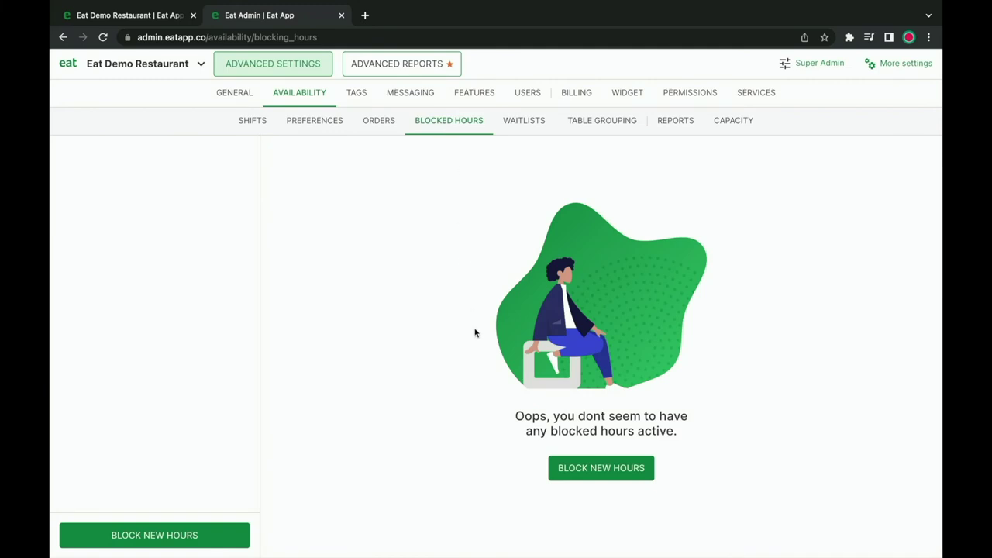
Preview the Block New Hours form, then view the daily Dinner waitlist shift (12:00pm–11:45pm, 100 covers).
{"action": "left_click", "coordinate": [614, 470]}
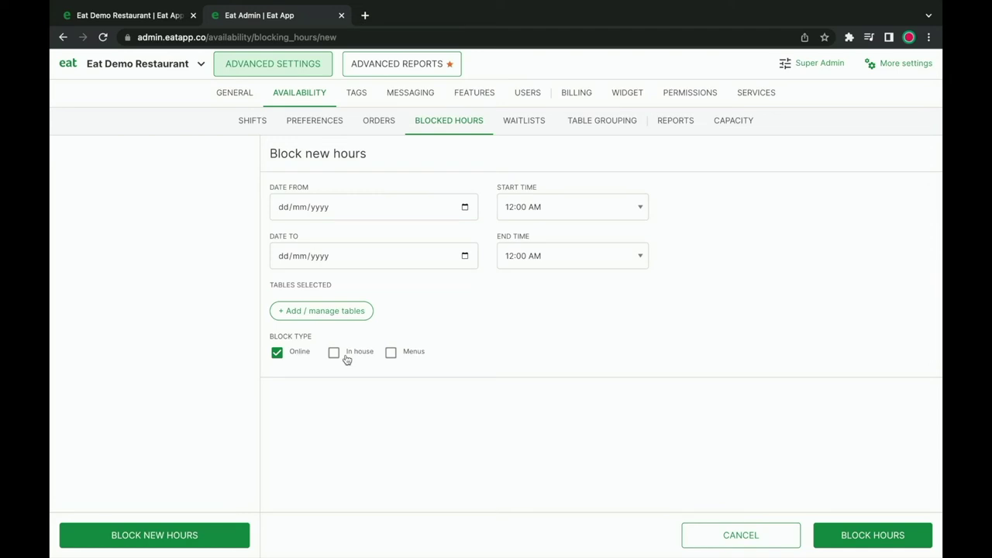
{"action": "left_click", "coordinate": [526, 124]}
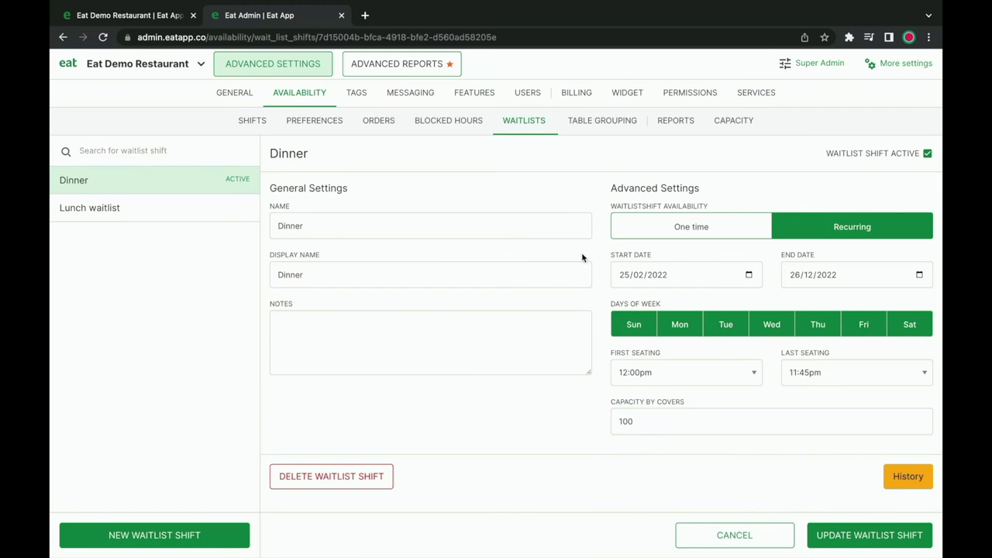
Glance at Table Grouping, then view the '$90 steak guy' Dietary Requirements tag (priority 10).
{"action": "left_click", "coordinate": [587, 129]}
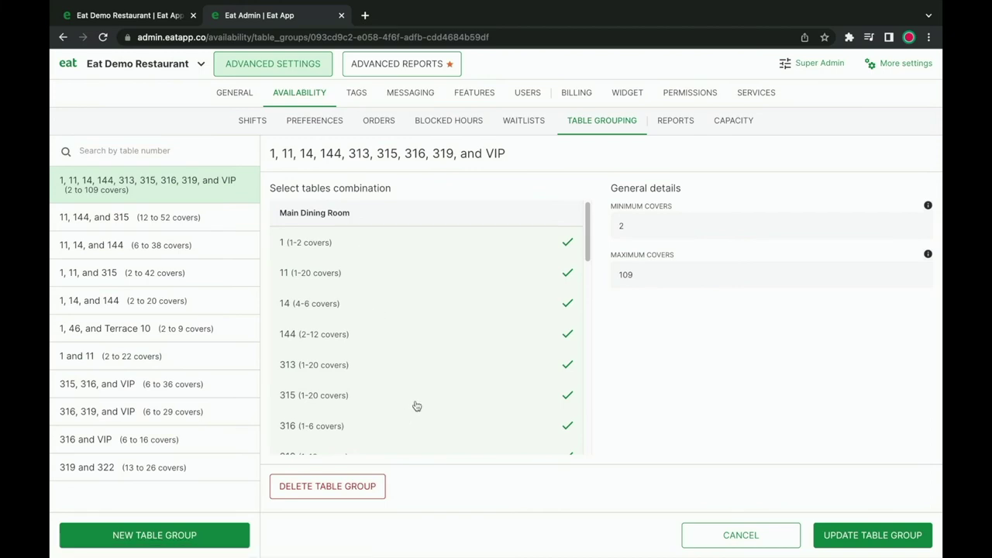
{"action": "left_click", "coordinate": [358, 93]}
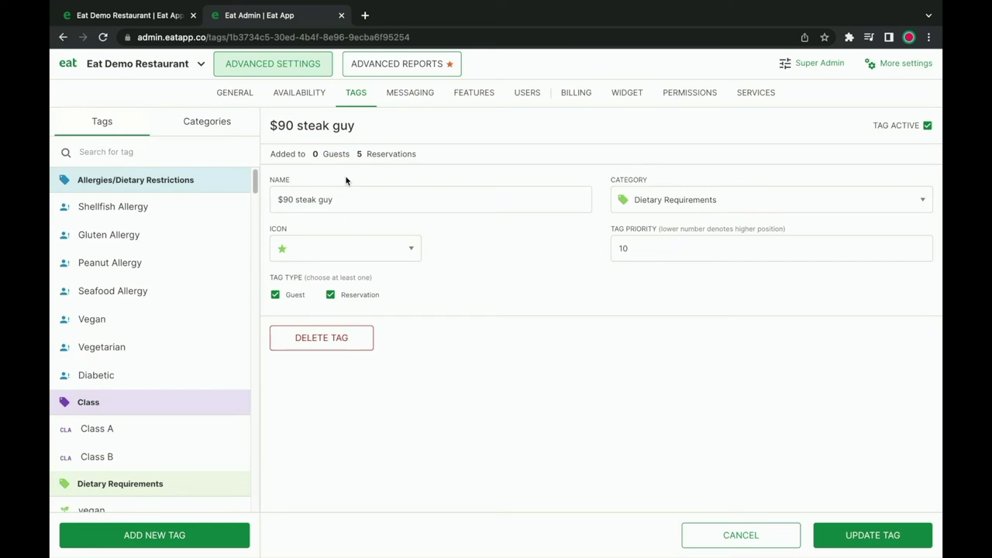
Browse tag categories and the tag list, then view the 'Automation - first visit thank you SMS' template.
{"action": "left_click", "coordinate": [207, 124]}
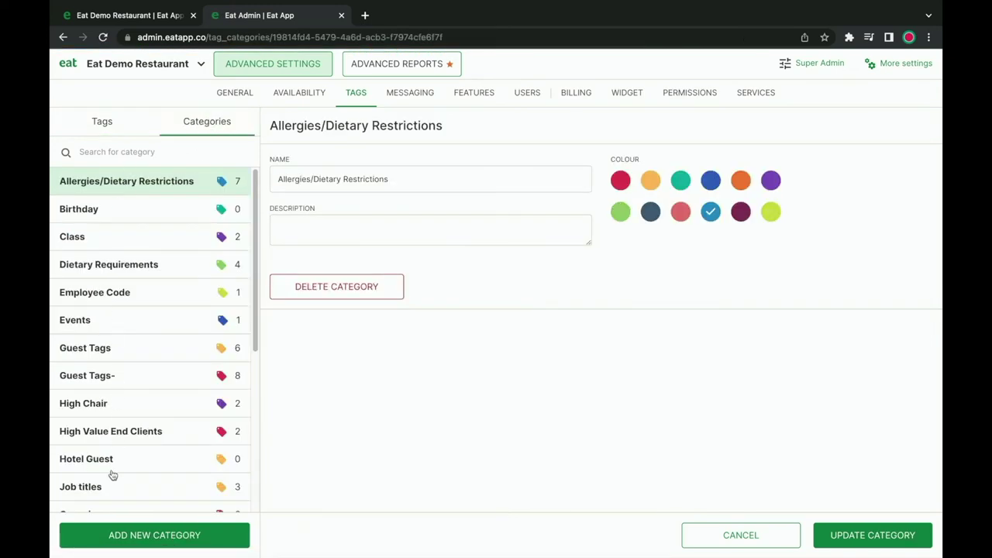
{"action": "left_click", "coordinate": [107, 130]}
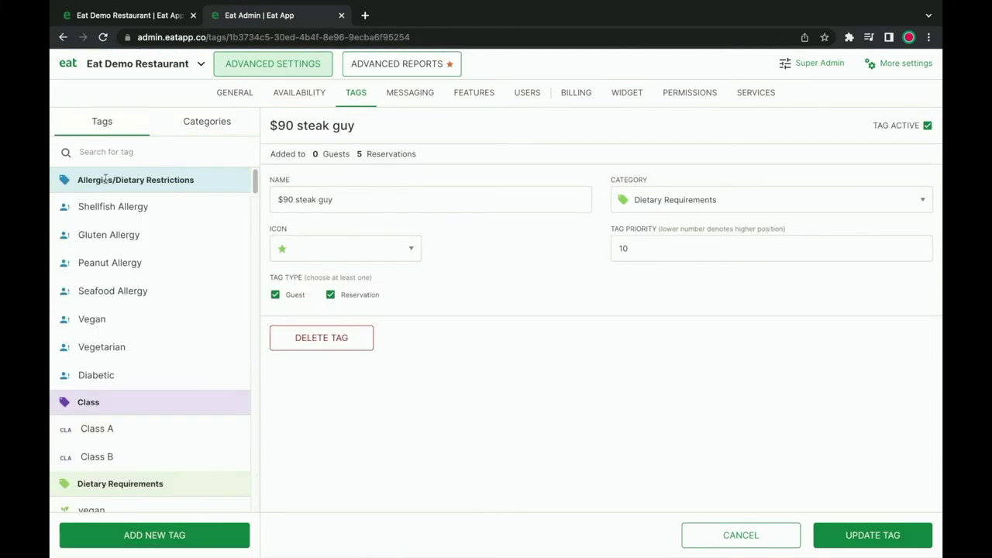
{"action": "scroll", "coordinate": [128, 393], "scroll_direction": "down", "scroll_amount": 2}
{"action": "scroll", "coordinate": [128, 393], "scroll_direction": "down", "scroll_amount": 1}
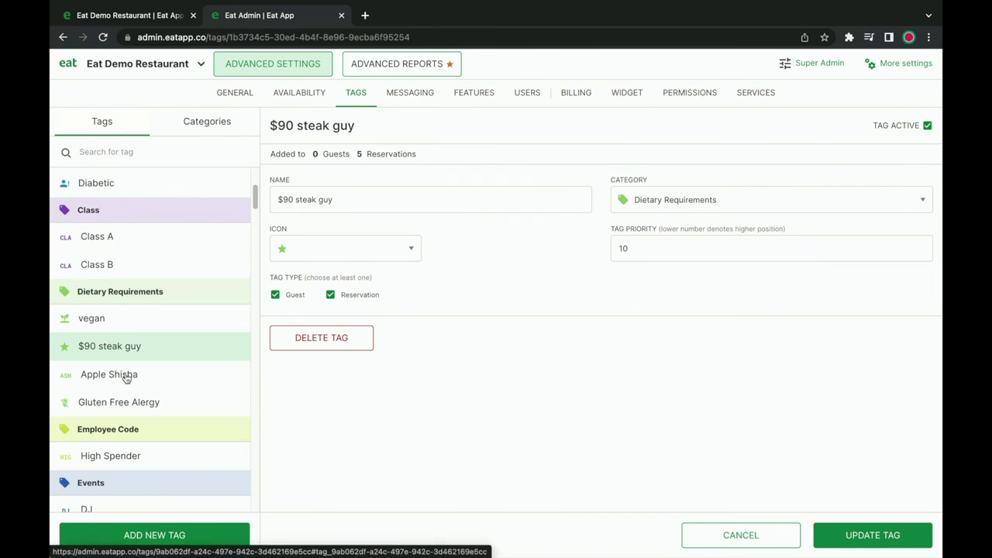
{"action": "left_click", "coordinate": [412, 95]}
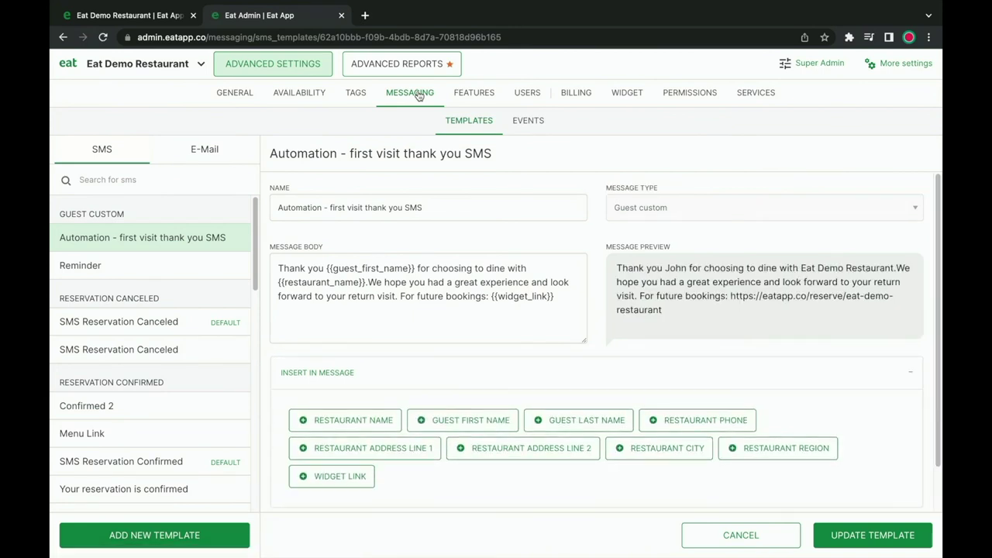
{"action": "left_click", "coordinate": [573, 299]}
Review the Auto Tag Regulars rule (over 3 visits: tag Regular, send 30 Days Loyalty), then the offers.
{"action": "left_click", "coordinate": [471, 95]}
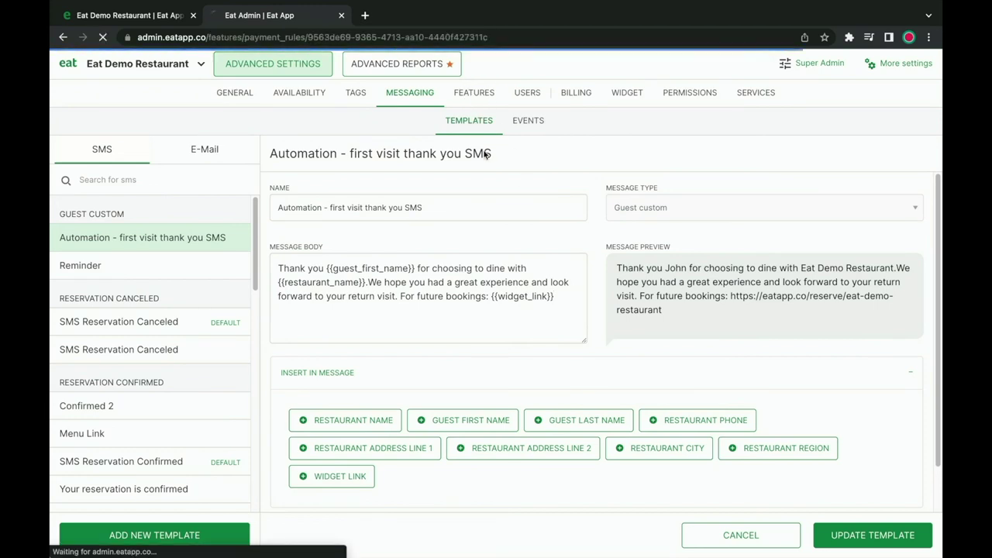
{"action": "left_click", "coordinate": [517, 132]}
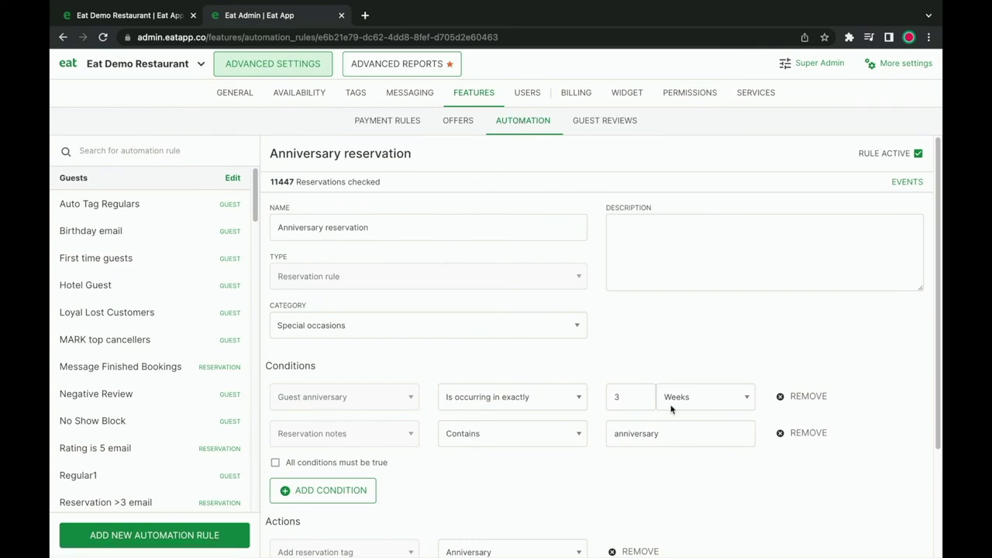
{"action": "scroll", "coordinate": [571, 450], "scroll_direction": "down", "scroll_amount": 1}
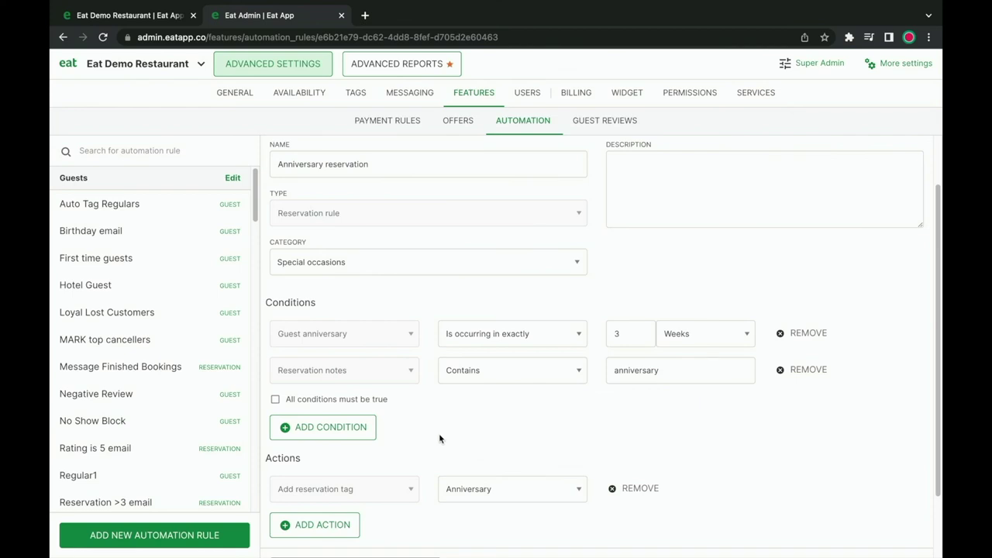
{"action": "left_click", "coordinate": [103, 211]}
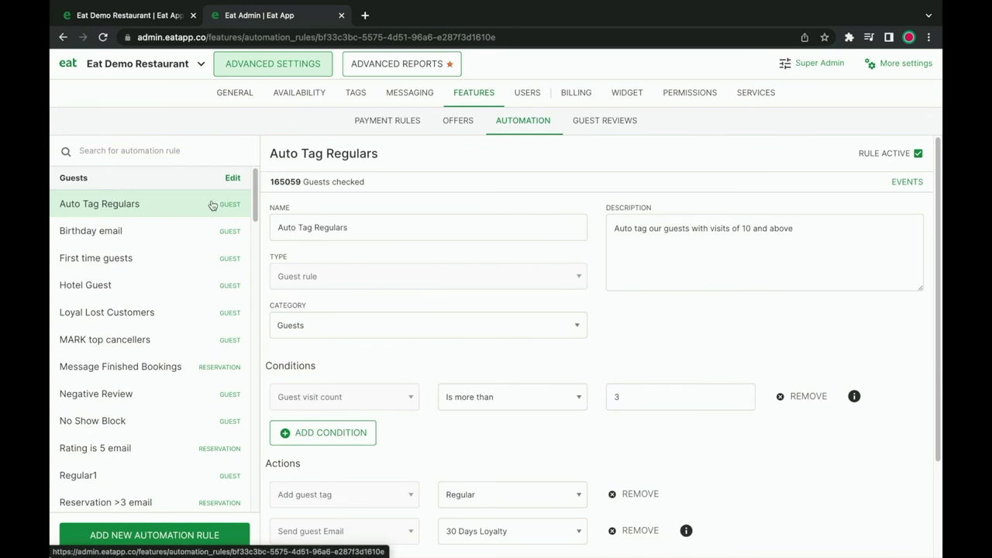
{"action": "scroll", "coordinate": [319, 410], "scroll_direction": "down", "scroll_amount": 1}
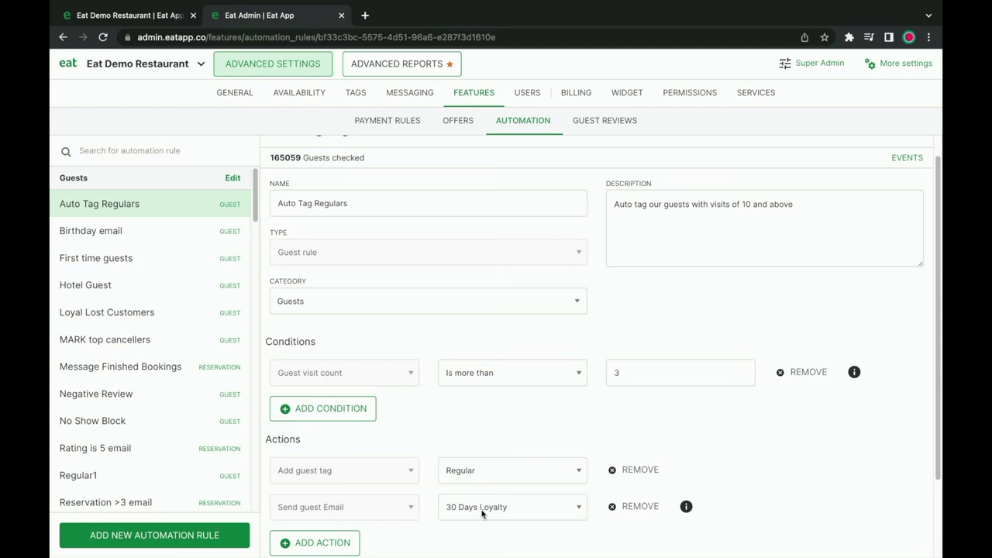
{"action": "scroll", "coordinate": [473, 504], "scroll_direction": "down", "scroll_amount": 1}
{"action": "scroll", "coordinate": [470, 496], "scroll_direction": "up", "scroll_amount": 3}
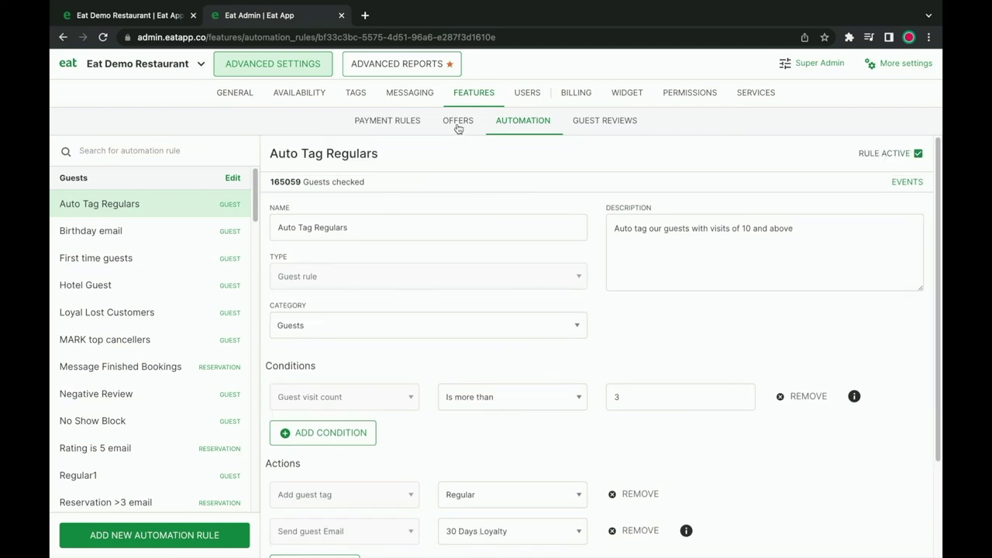
{"action": "left_click", "coordinate": [458, 125]}
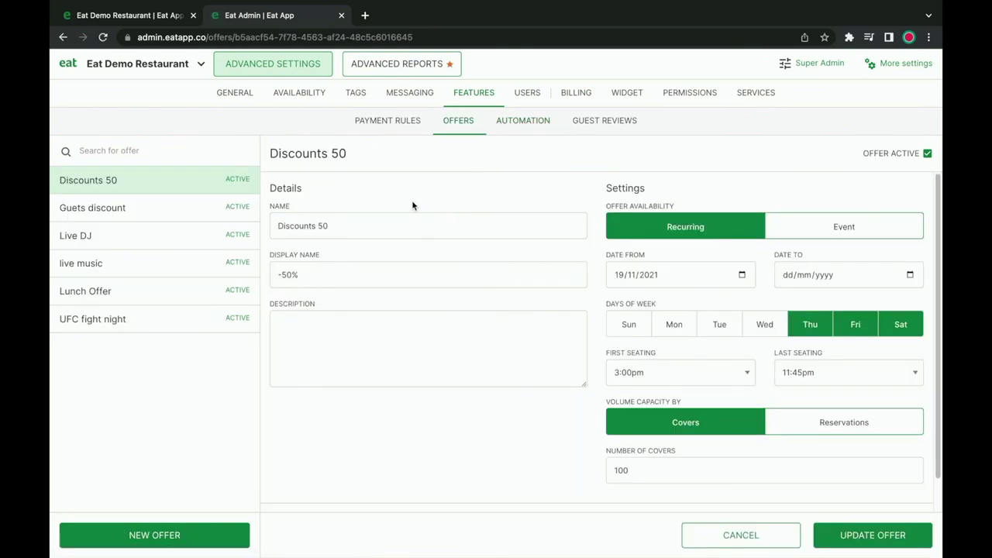
Review the Lunch Offer (20%, daily 12:00pm–6:00pm, 100 reservations), then the guest reviews settings.
{"action": "left_click", "coordinate": [133, 292]}
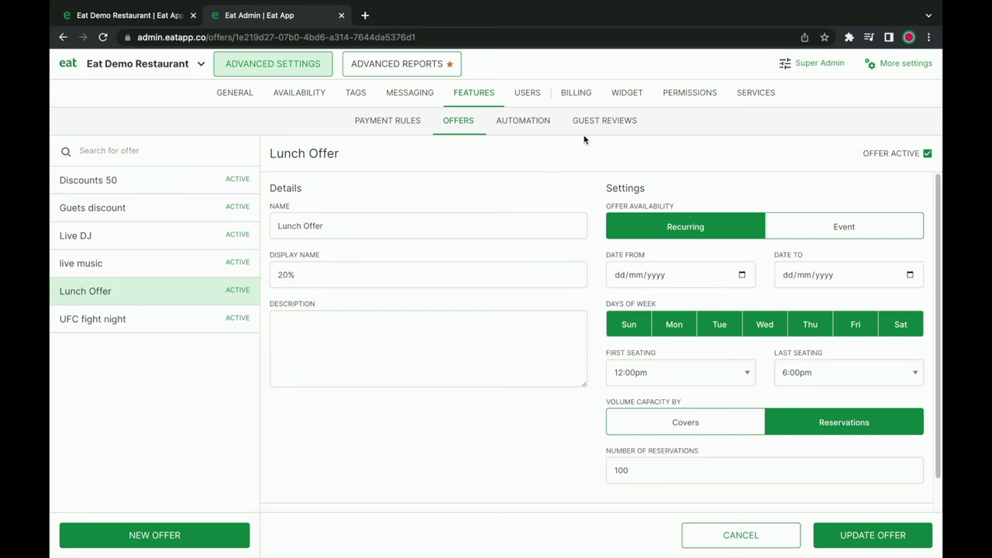
{"action": "left_click", "coordinate": [604, 120]}
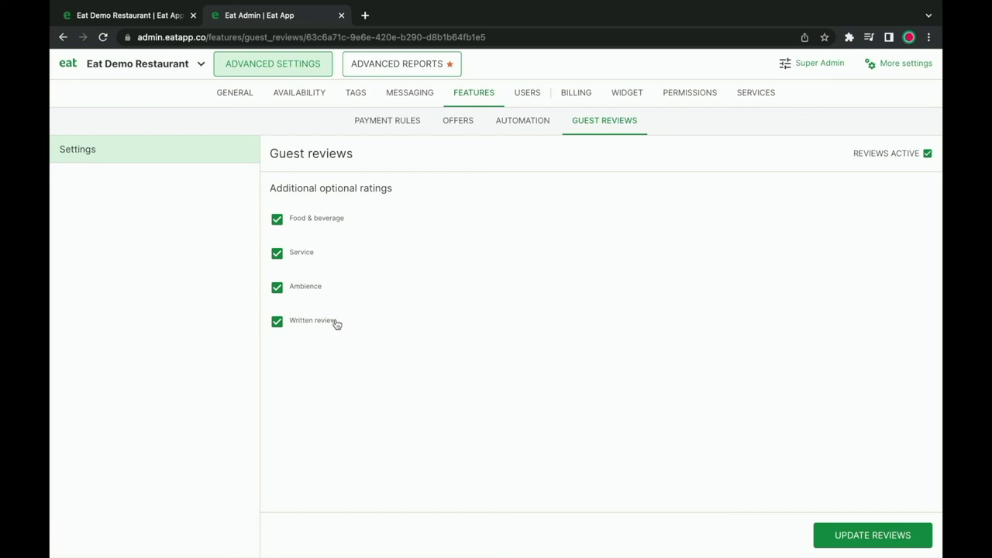
Glance at reservation charts and the guest reviews report, then return to the Restaurant profile settings.
{"action": "left_click", "coordinate": [416, 67]}
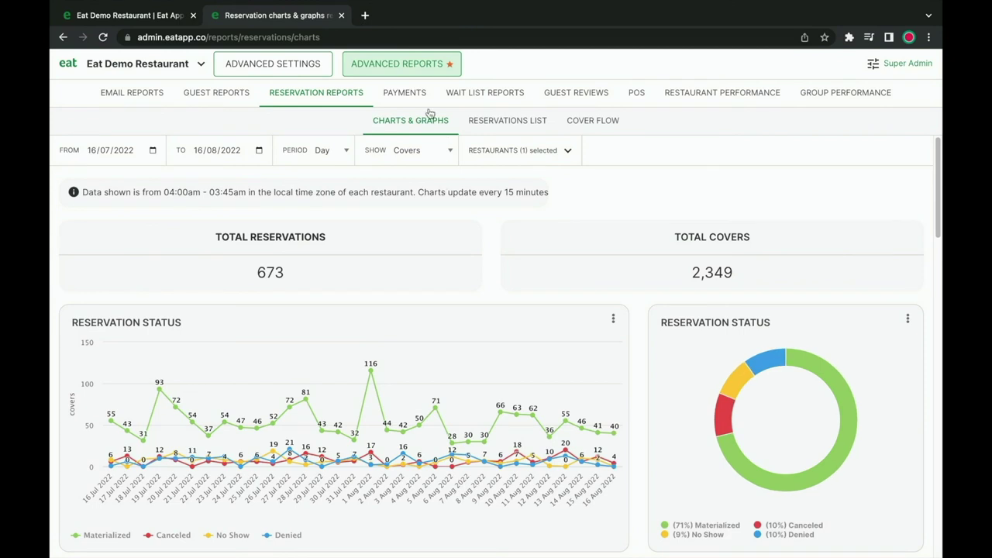
{"action": "left_click", "coordinate": [575, 93]}
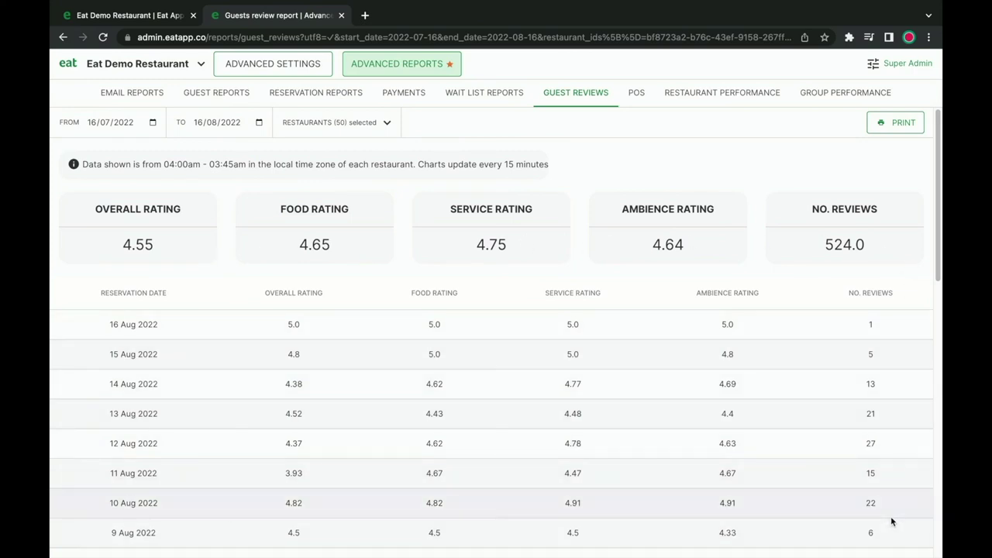
{"action": "left_click", "coordinate": [273, 65]}
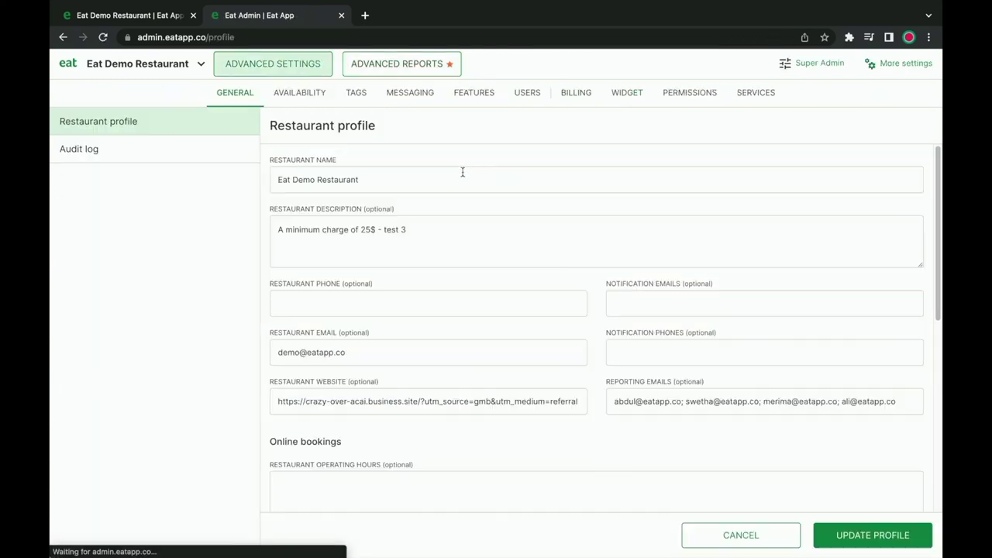
Check the restaurant users list, then scroll through the Staff role's permissions.
{"action": "left_click", "coordinate": [525, 98]}
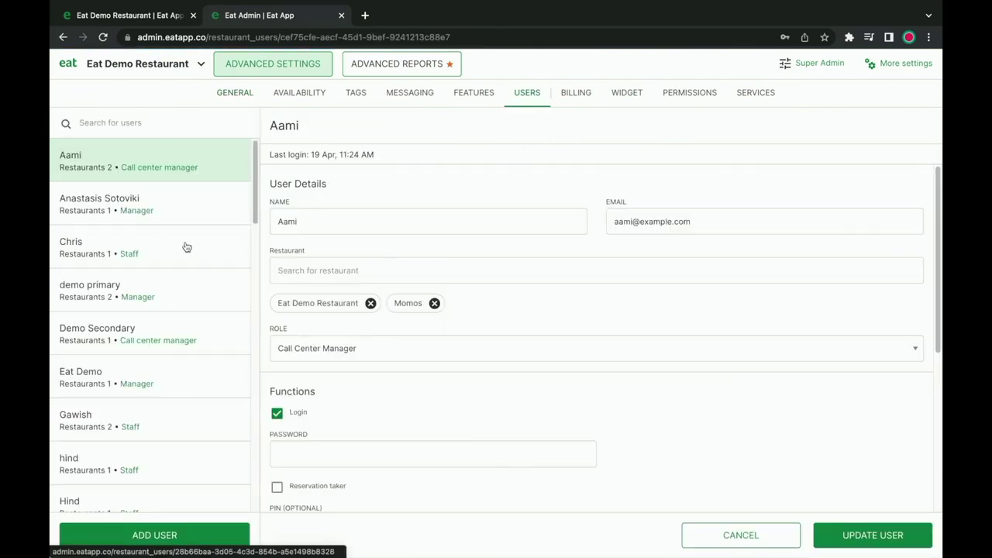
{"action": "left_click", "coordinate": [713, 96]}
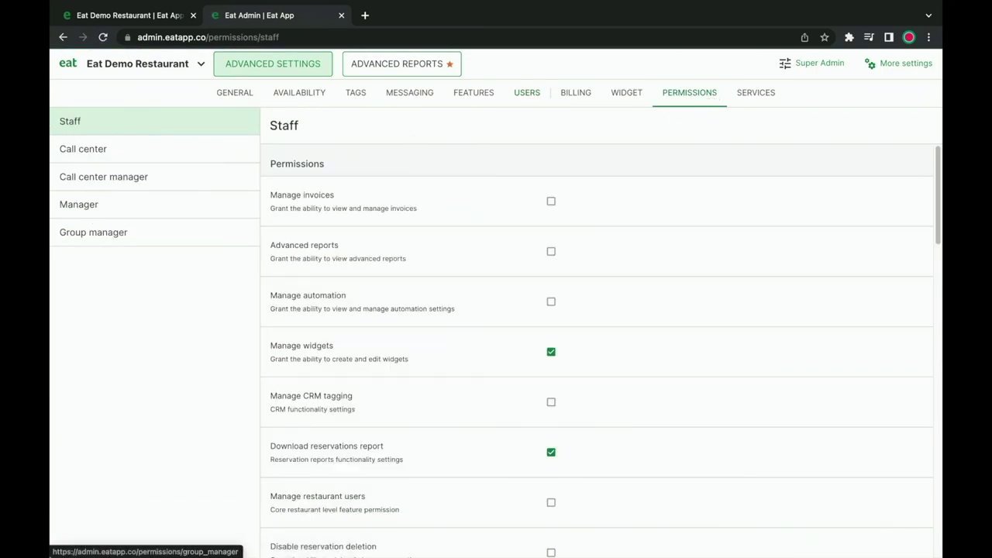
{"action": "scroll", "coordinate": [488, 316], "scroll_direction": "down", "scroll_amount": 1}
{"action": "scroll", "coordinate": [487, 316], "scroll_direction": "down", "scroll_amount": 3}
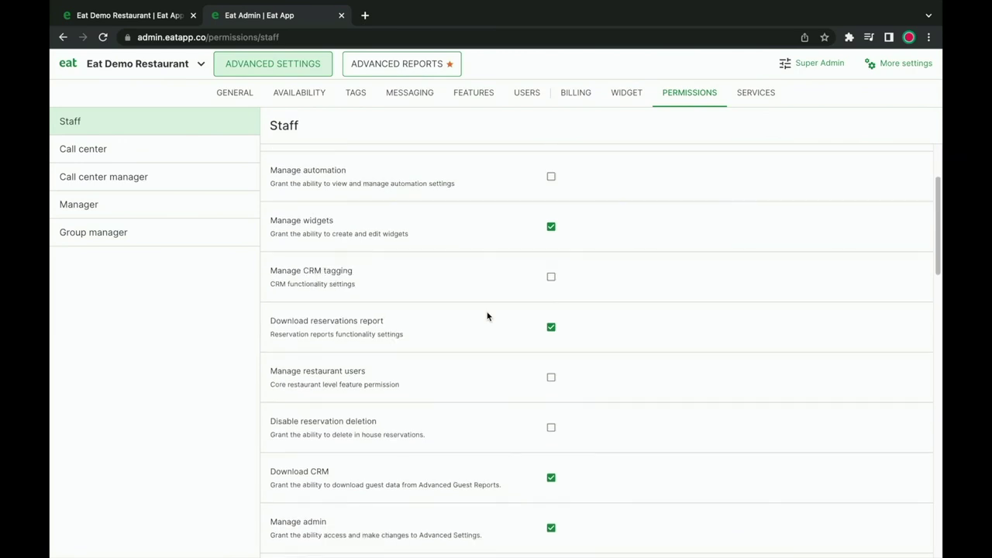
{"action": "scroll", "coordinate": [487, 316], "scroll_direction": "down", "scroll_amount": 1}
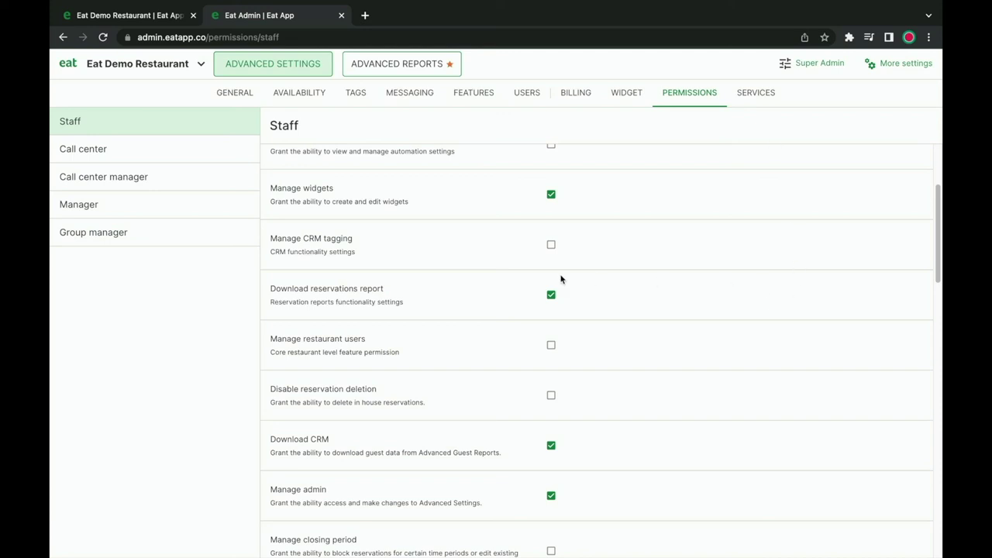
{"action": "scroll", "coordinate": [560, 275], "scroll_direction": "up", "scroll_amount": 4}
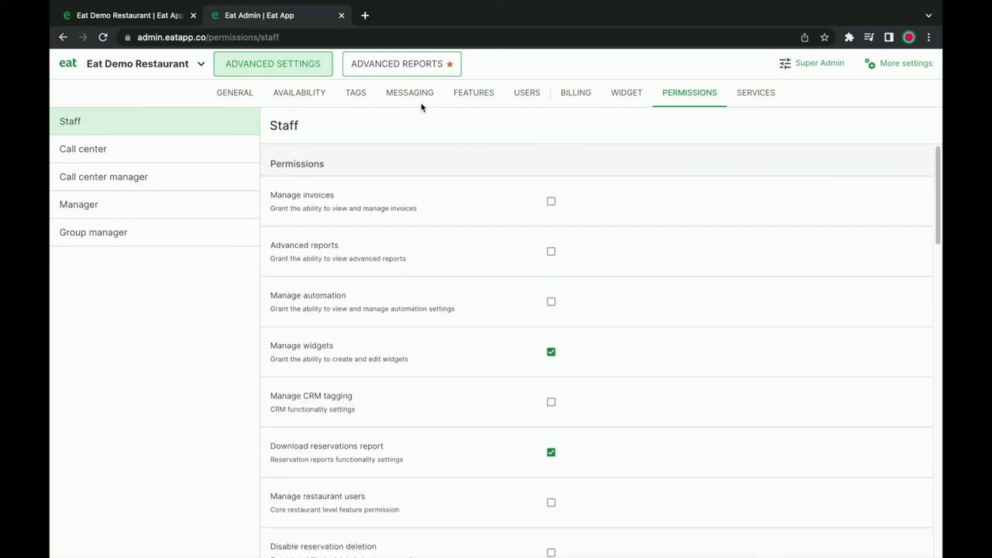
{"action": "left_click", "coordinate": [416, 67]}
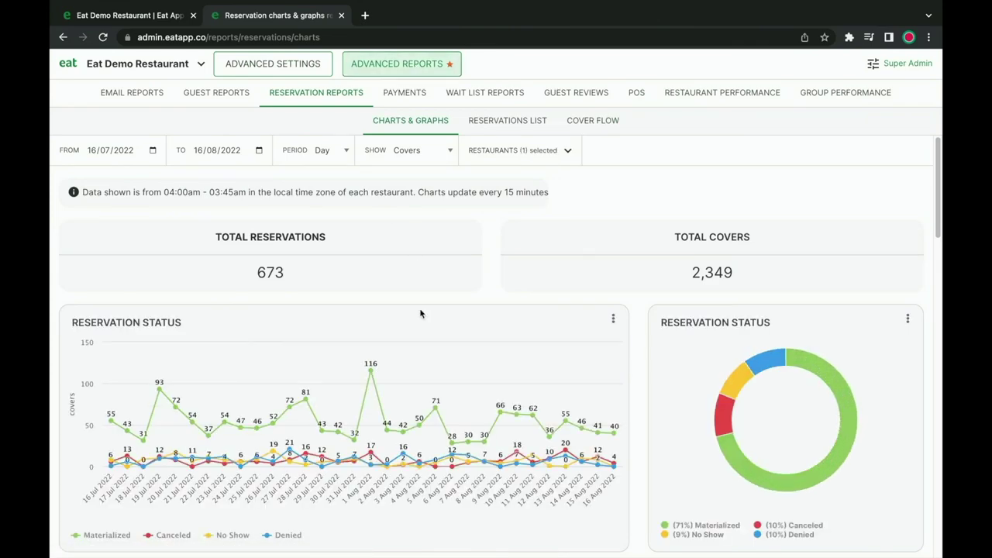
Scroll the reservation charts (673 reservations, 2,349 covers), then view the Cover Flow report.
{"action": "scroll", "coordinate": [419, 318], "scroll_direction": "down", "scroll_amount": 4}
{"action": "scroll", "coordinate": [420, 324], "scroll_direction": "down", "scroll_amount": 12}
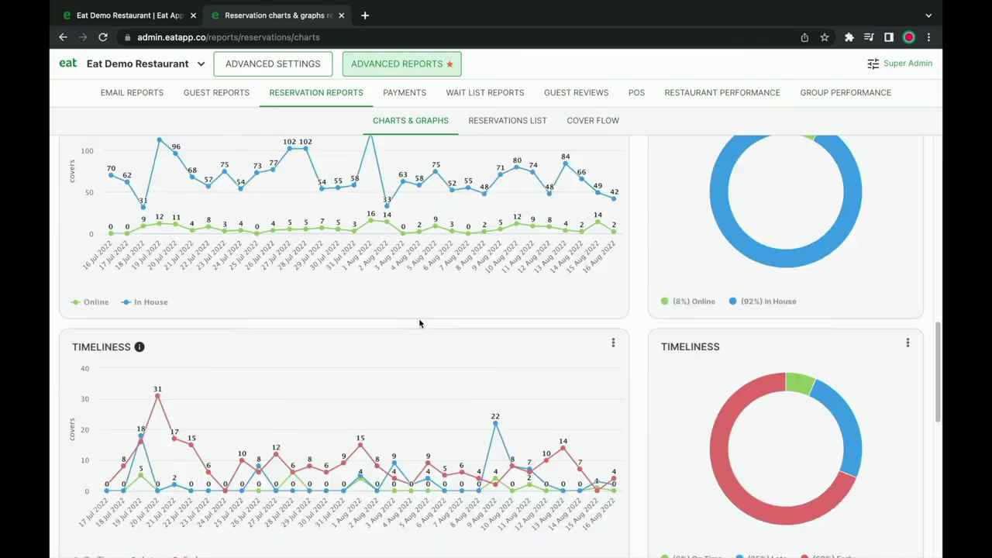
{"action": "scroll", "coordinate": [420, 323], "scroll_direction": "up", "scroll_amount": 11}
{"action": "scroll", "coordinate": [420, 323], "scroll_direction": "up", "scroll_amount": 5}
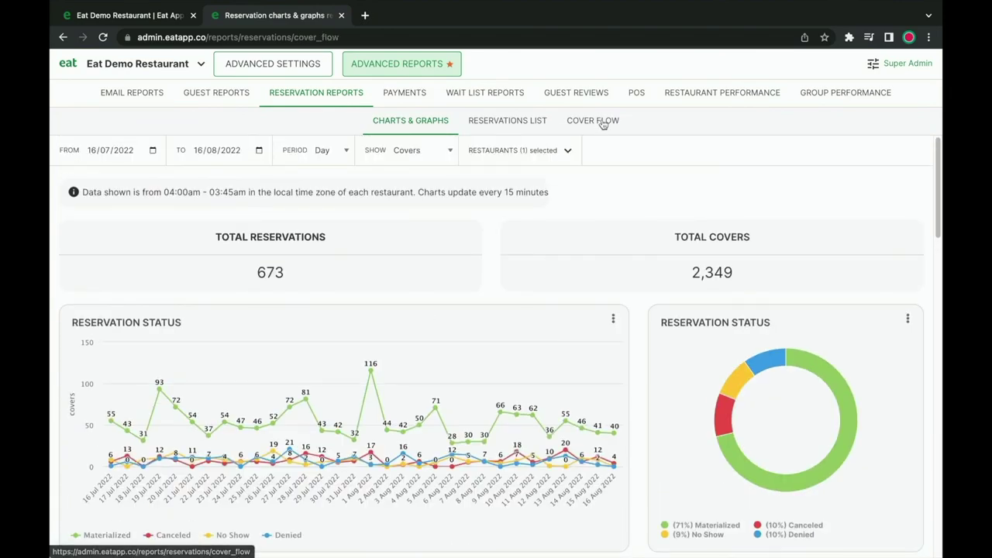
{"action": "left_click", "coordinate": [593, 121]}
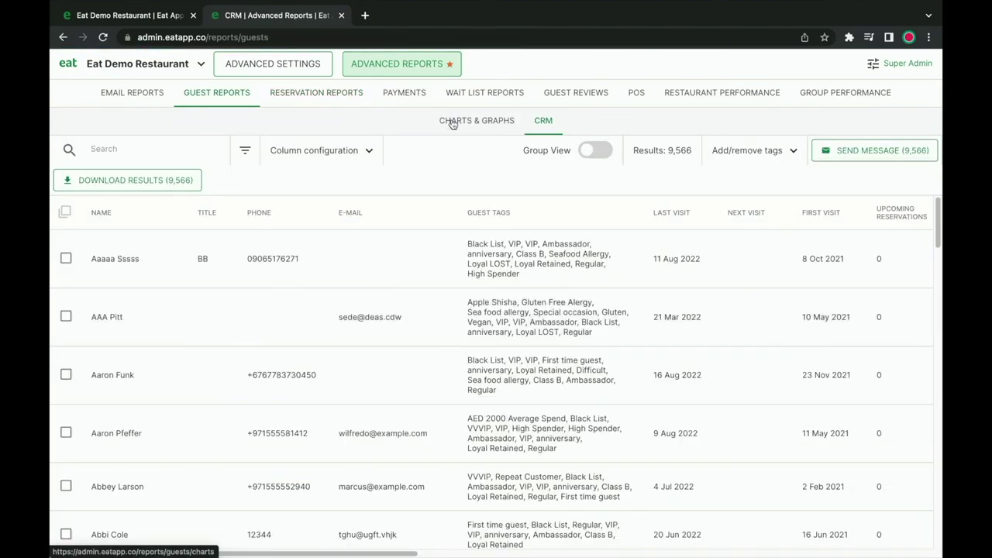
Scroll the guest reports (444 guests), then view the Daily email report frequency settings.
{"action": "left_click", "coordinate": [454, 121]}
{"action": "scroll", "coordinate": [498, 310], "scroll_direction": "down", "scroll_amount": 3}
{"action": "scroll", "coordinate": [499, 310], "scroll_direction": "down", "scroll_amount": 10}
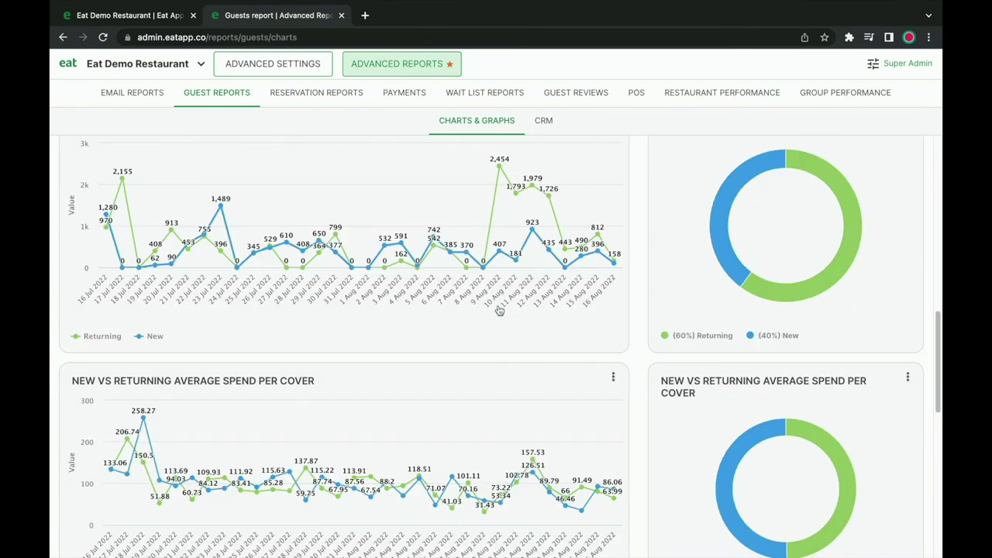
{"action": "scroll", "coordinate": [499, 310], "scroll_direction": "up", "scroll_amount": 14}
{"action": "scroll", "coordinate": [498, 310], "scroll_direction": "up", "scroll_amount": 3}
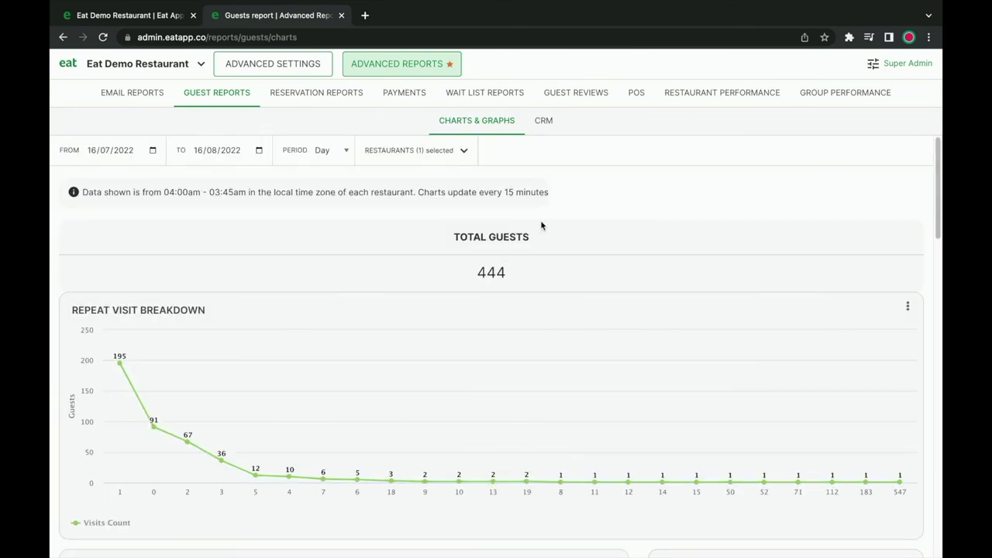
{"action": "left_click", "coordinate": [132, 93]}
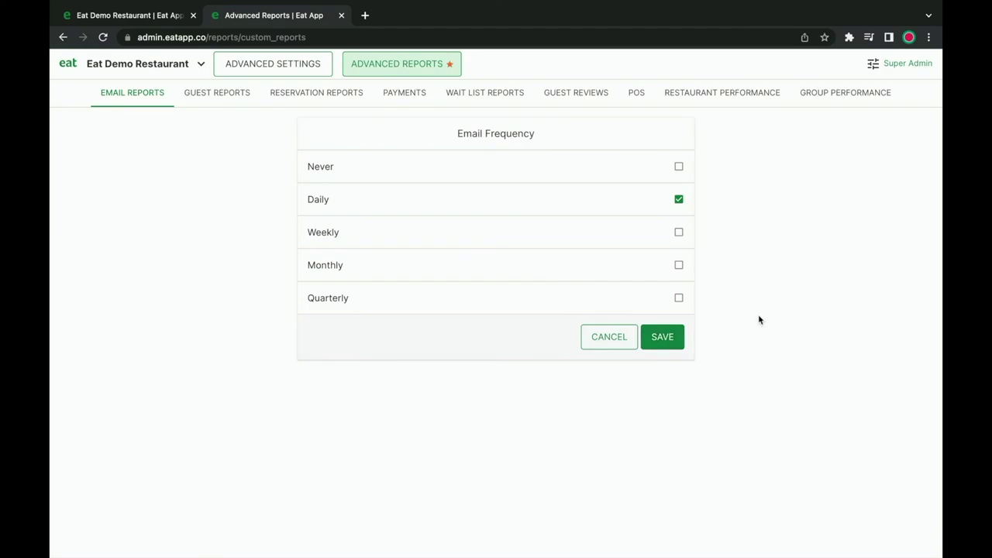